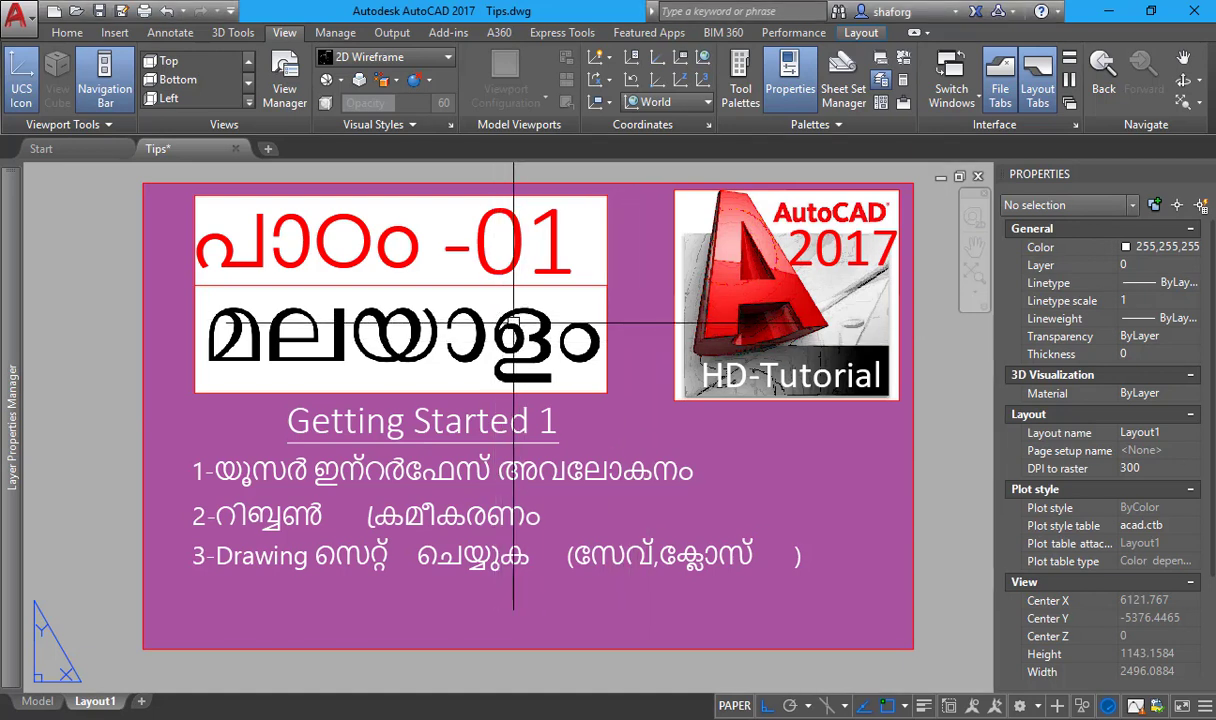
- Survey the later lesson sheets, then minimize the furniture plan PDF in Acrobat
scroll(513, 322, "down", 3)
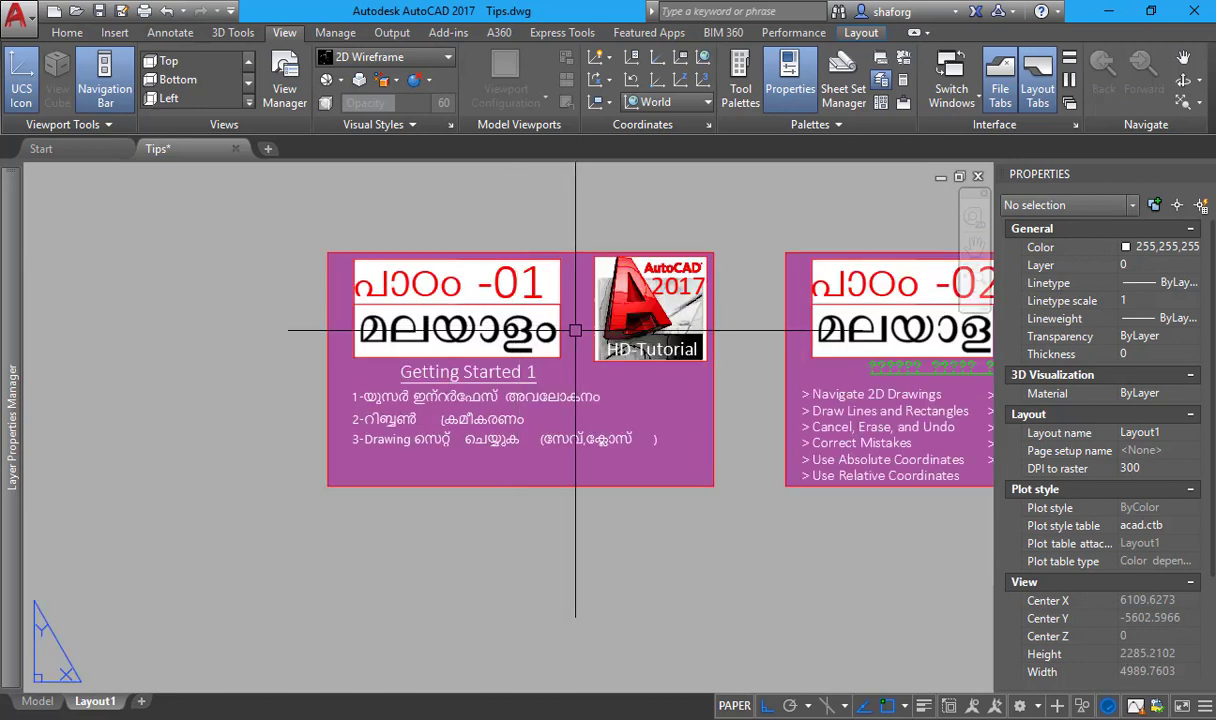
middle_click_drag(573, 332, 518, 338)
scroll(270, 329, "down", 6)
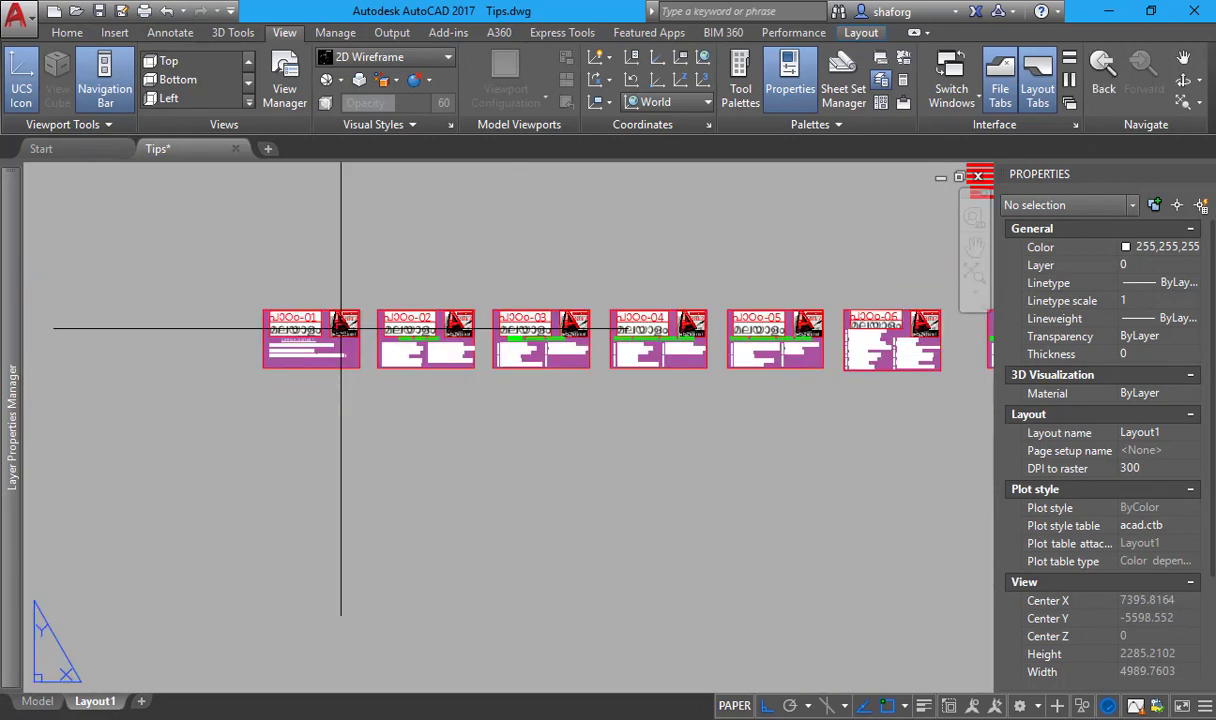
middle_click_drag(719, 340, 60, 345)
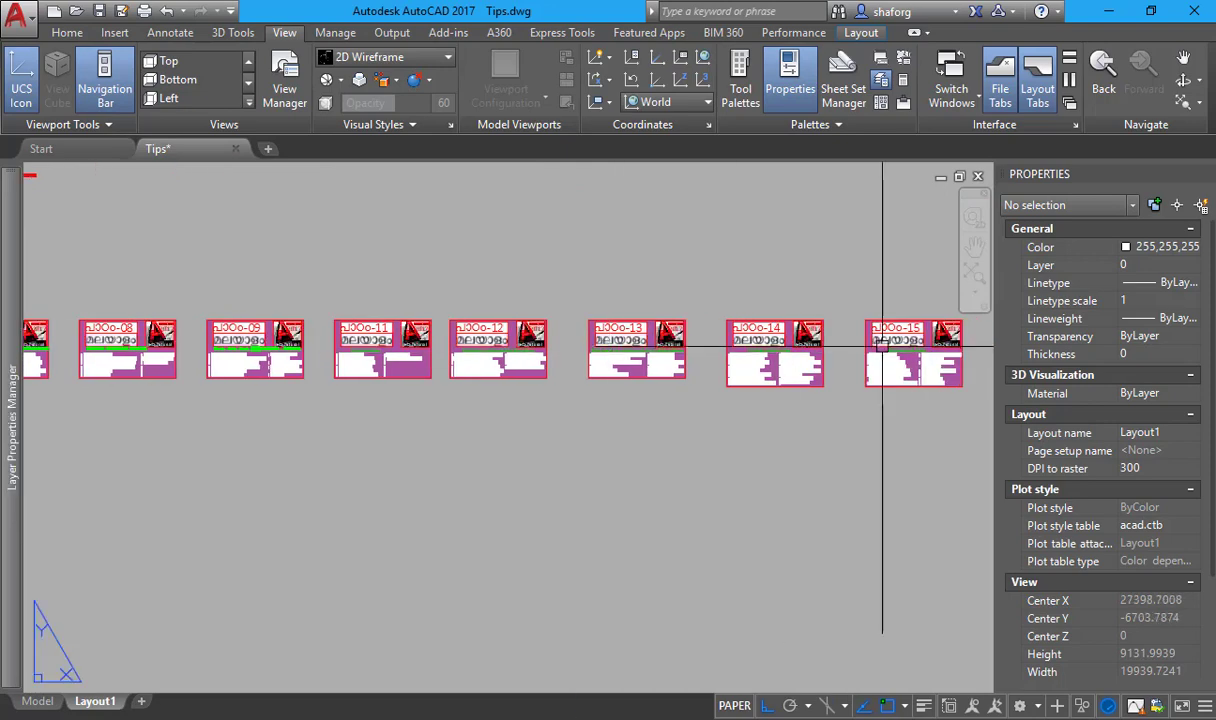
scroll(868, 345, "up", 5)
scroll(766, 345, "down", 10)
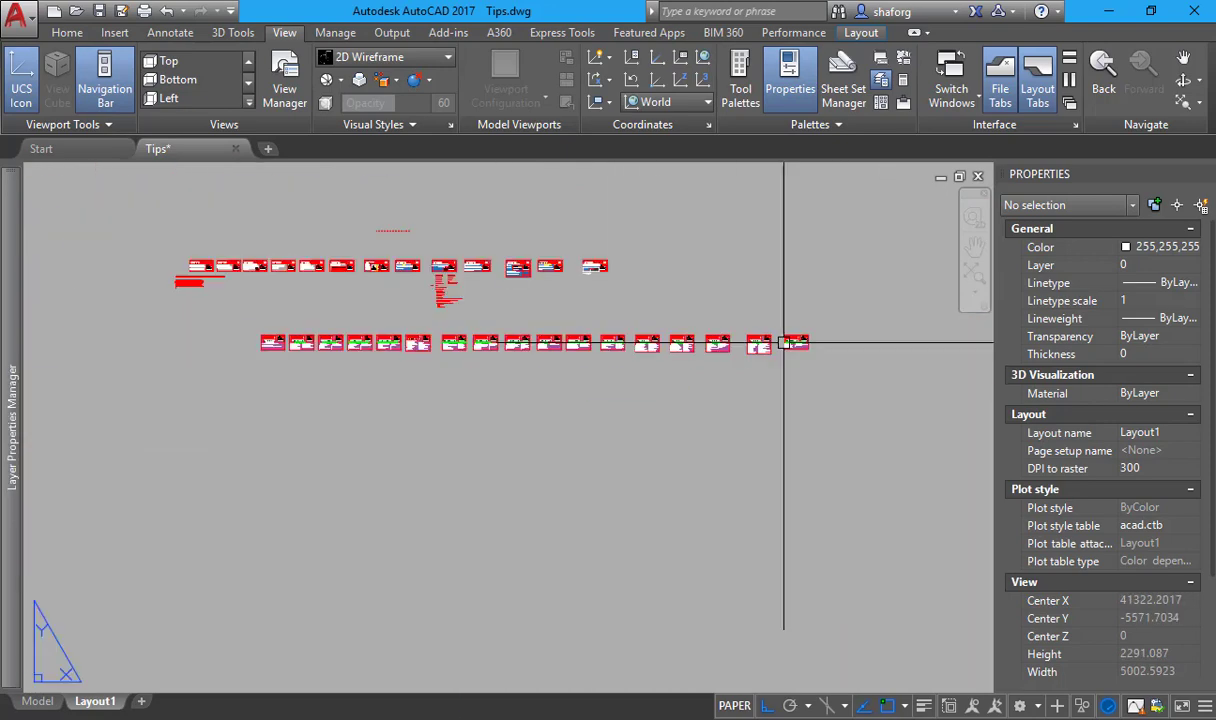
scroll(527, 345, "down", 2)
scroll(326, 340, "up", 2)
scroll(331, 340, "up", 4)
scroll(331, 340, "down", 1)
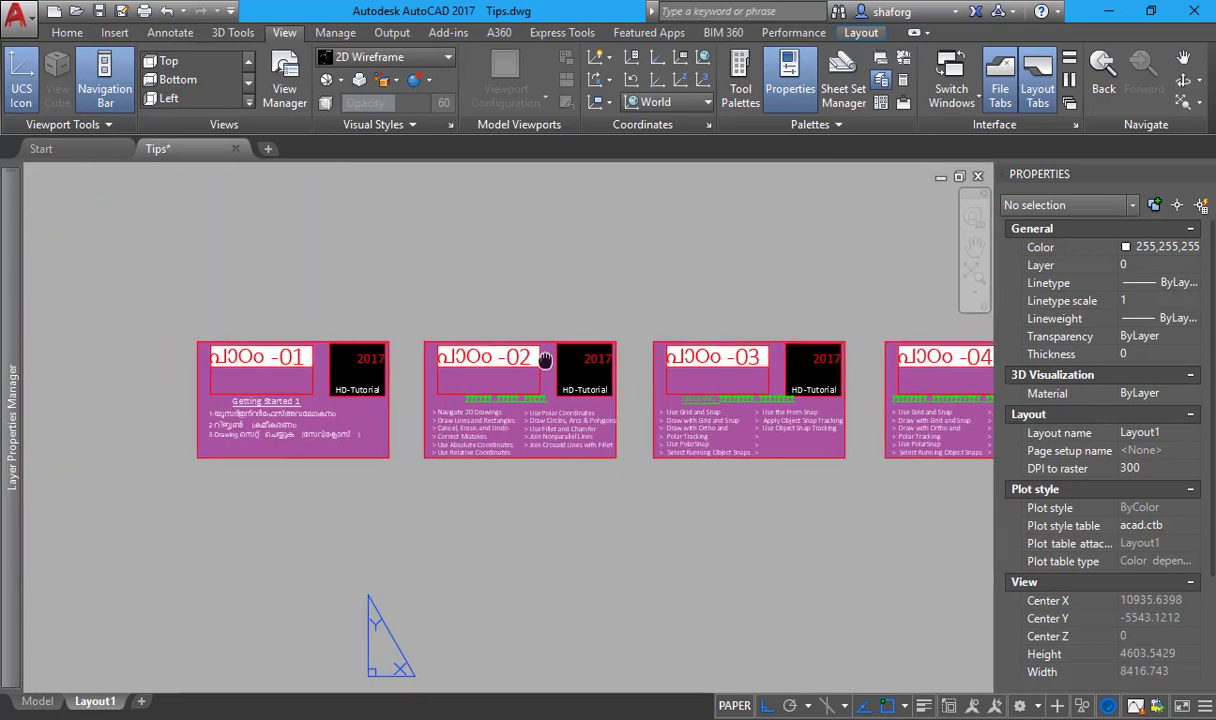
scroll(252, 367, "up", 2)
scroll(252, 367, "up", 3)
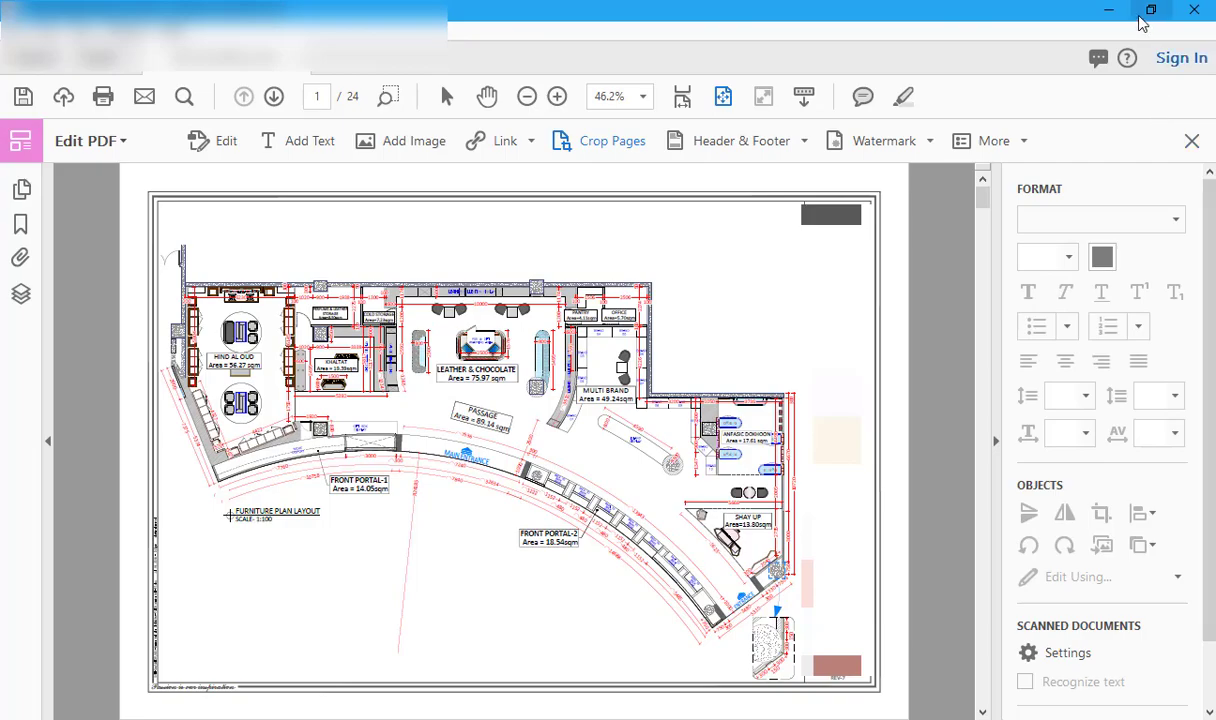
left_click(1108, 10)
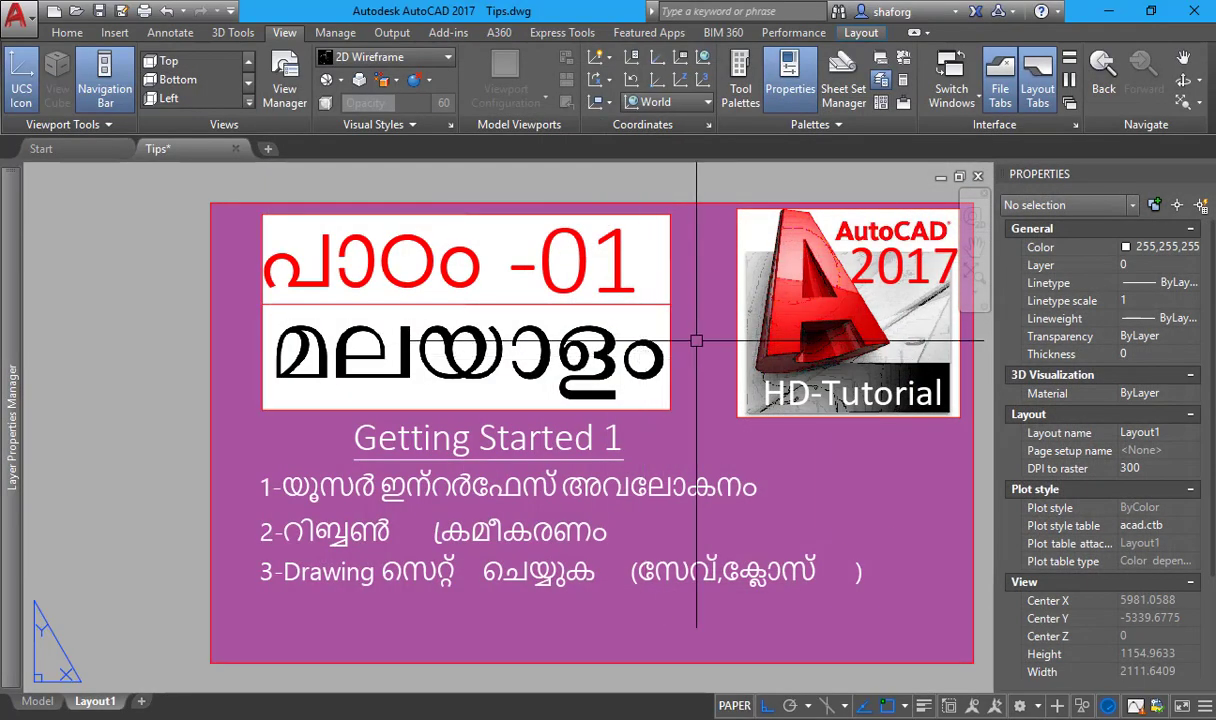
- Pan the Tips layout slightly left to show its layers 0, 1 H W and 1 H WHITE
middle_click_drag(771, 340, 686, 344)
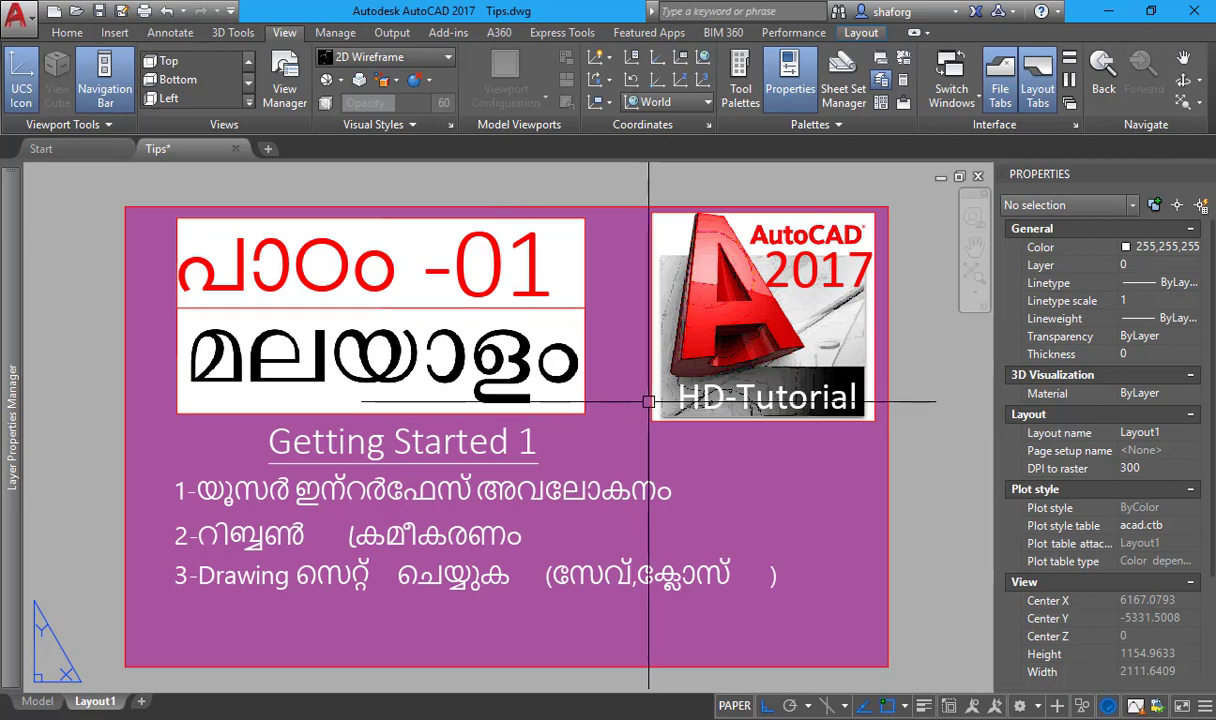
- Switch to the Start page with Start Drawing and the Recent Documents list
left_click(42, 147)
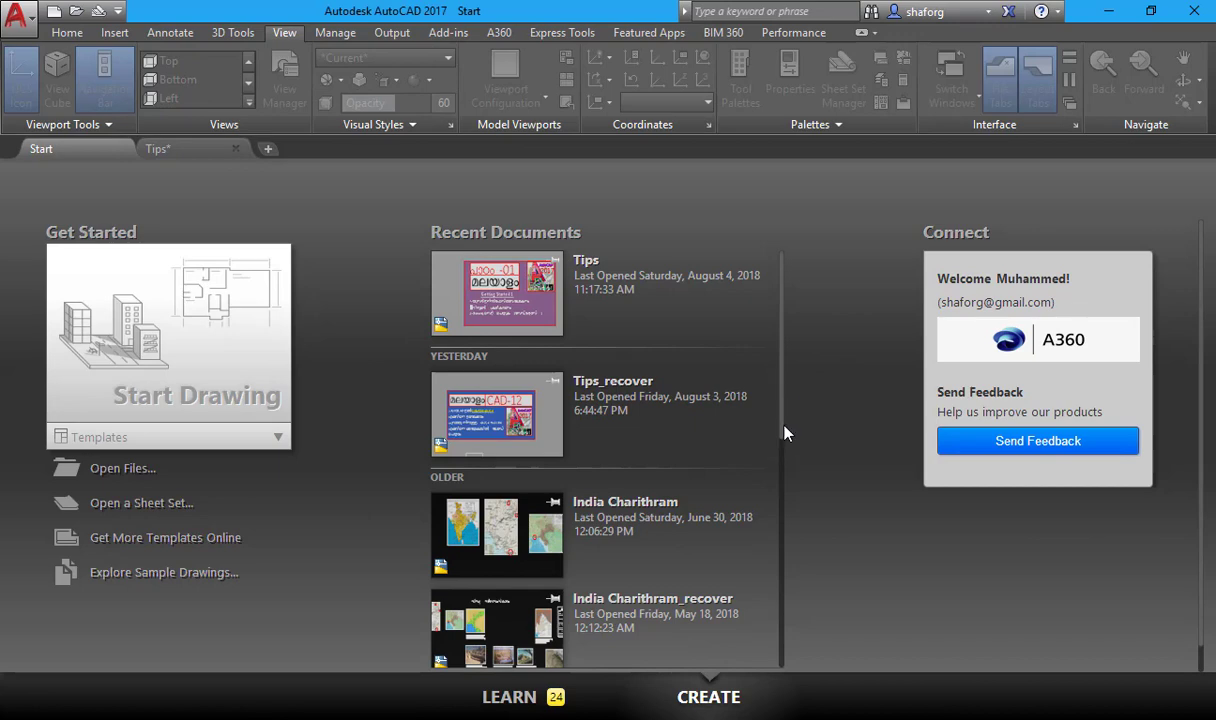
- Pin Tips and India Charithram_recover in the Recent Documents list
mouse_move(783, 425)
left_mouse_down()
mouse_move(787, 673)
mouse_move(806, 393)
left_mouse_up()
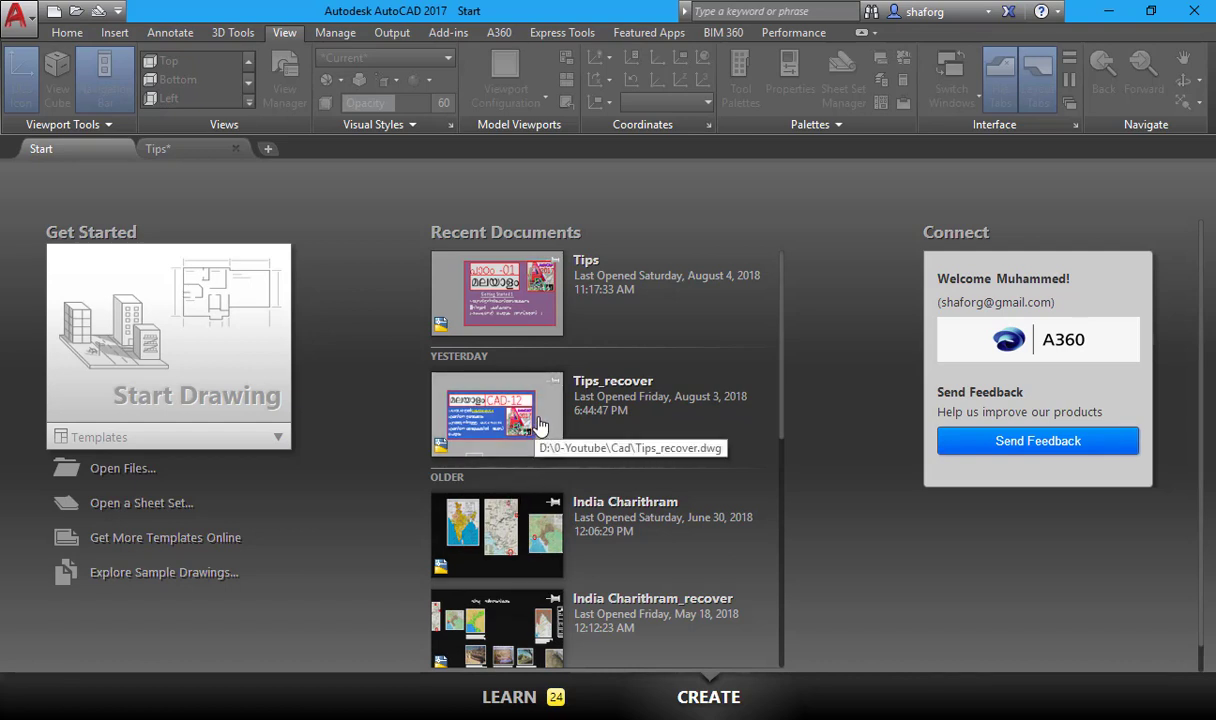
left_click(554, 263)
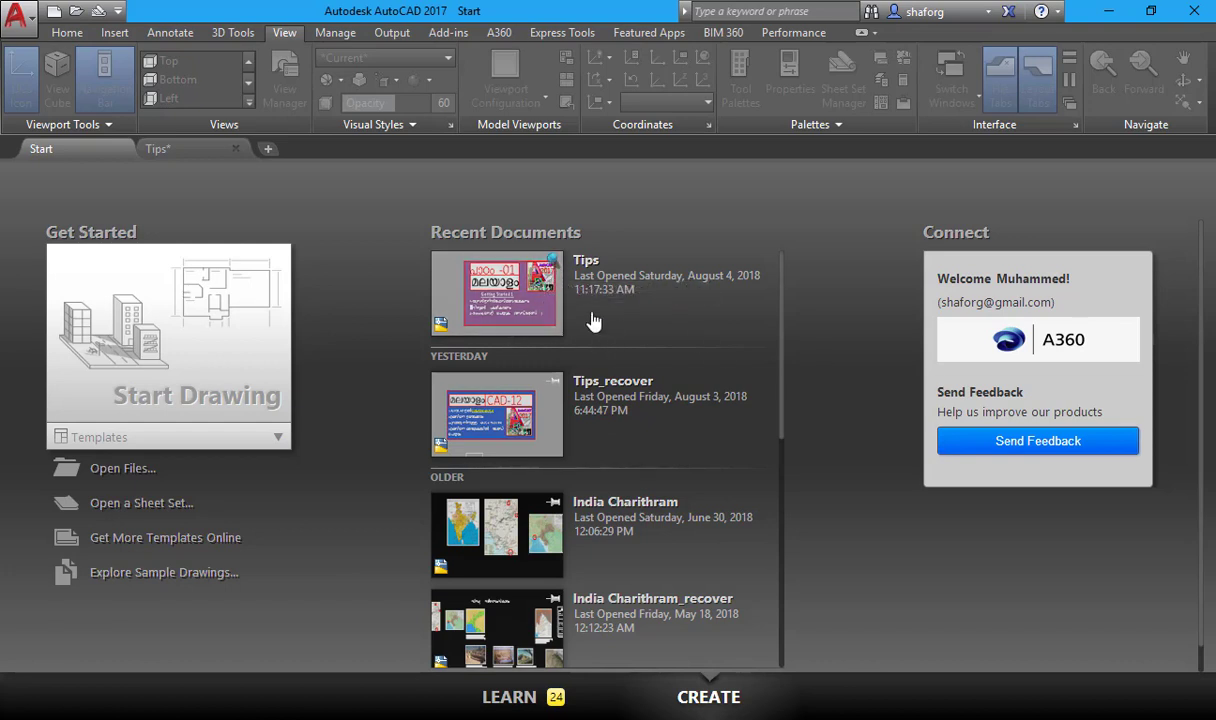
left_click(554, 600)
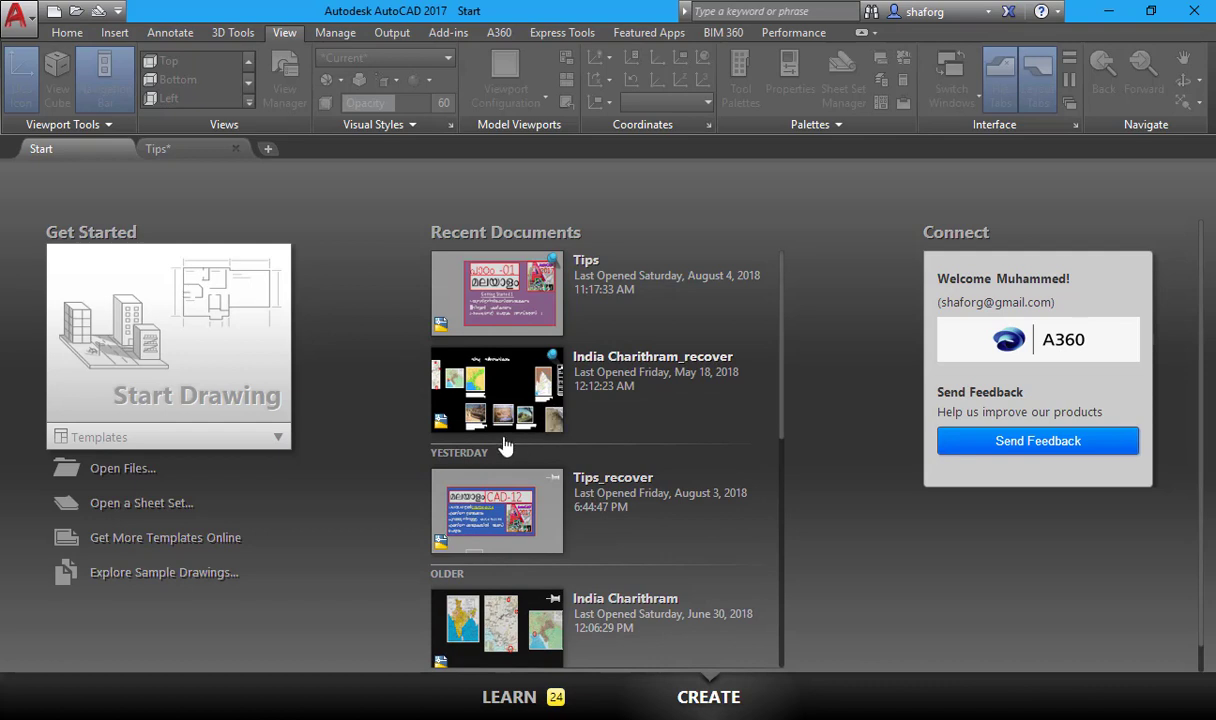
scroll(478, 585, "down", 1)
scroll(490, 560, "down", 2)
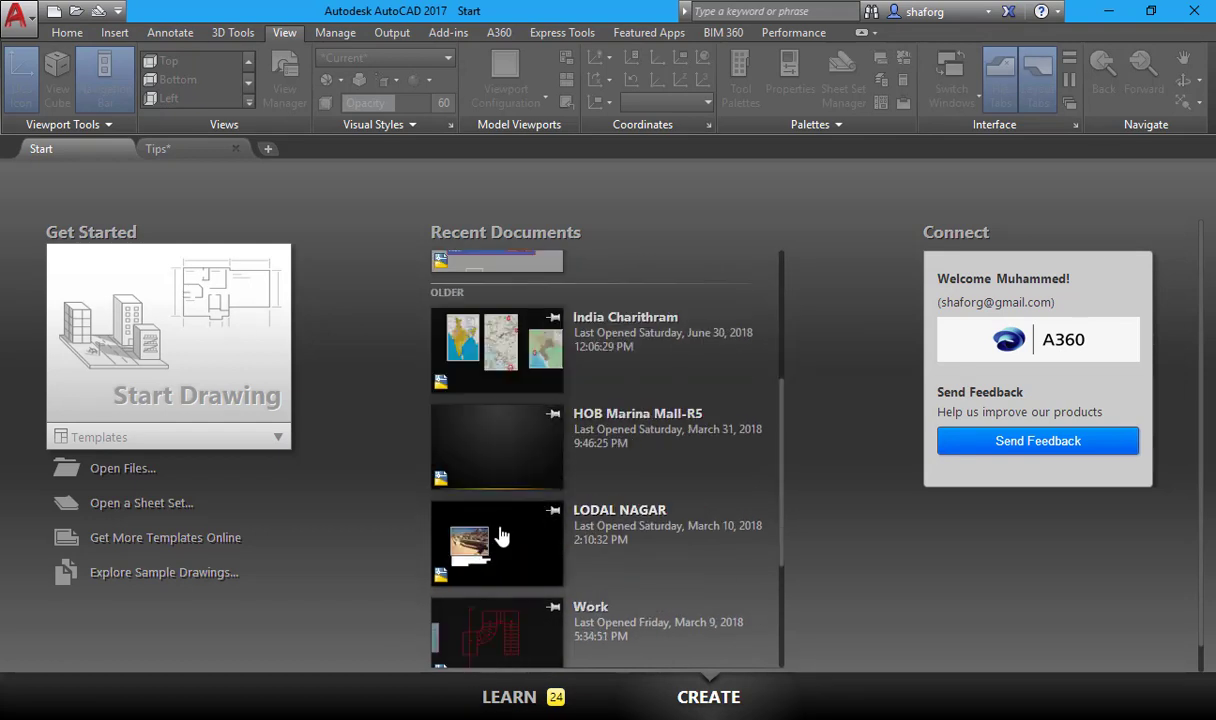
scroll(527, 522, "up", 3)
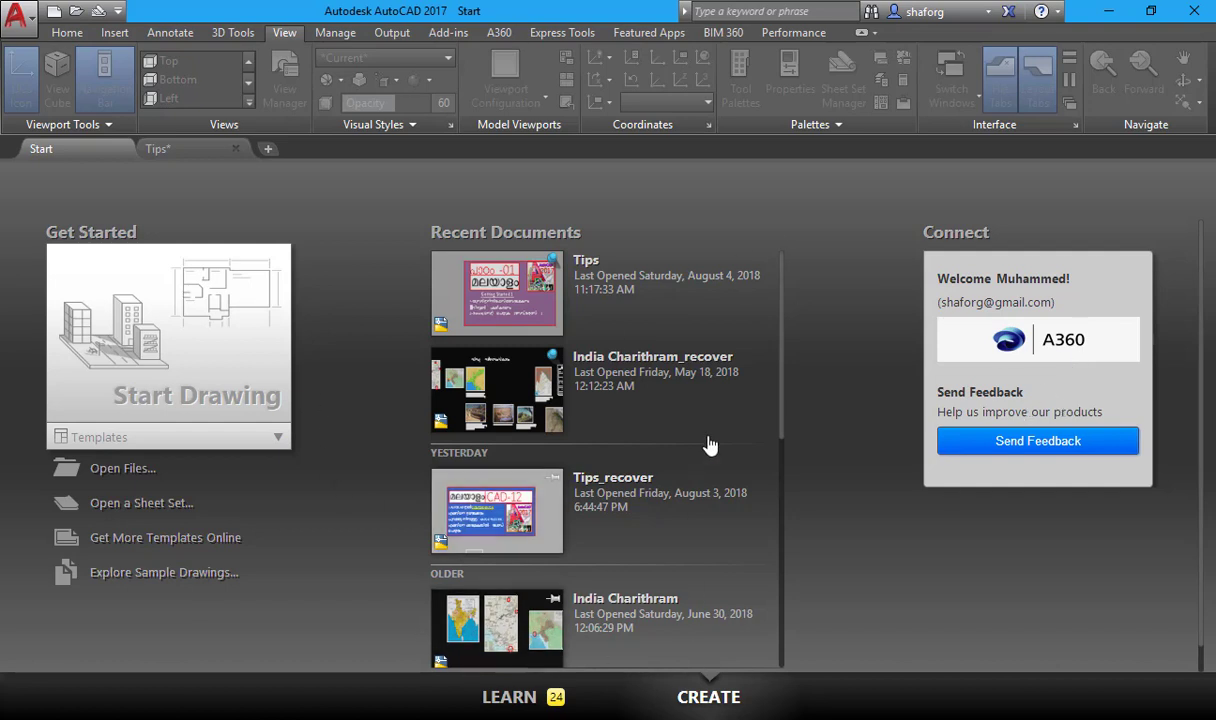
left_click(530, 708)
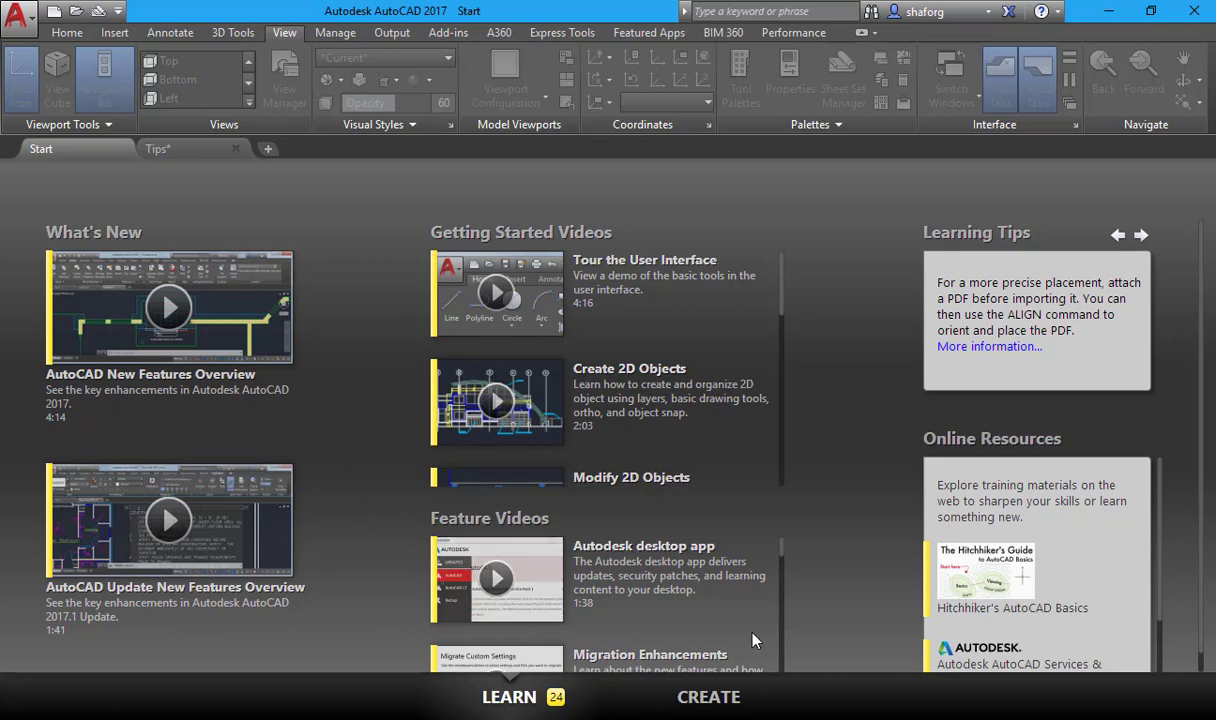
left_click(698, 700)
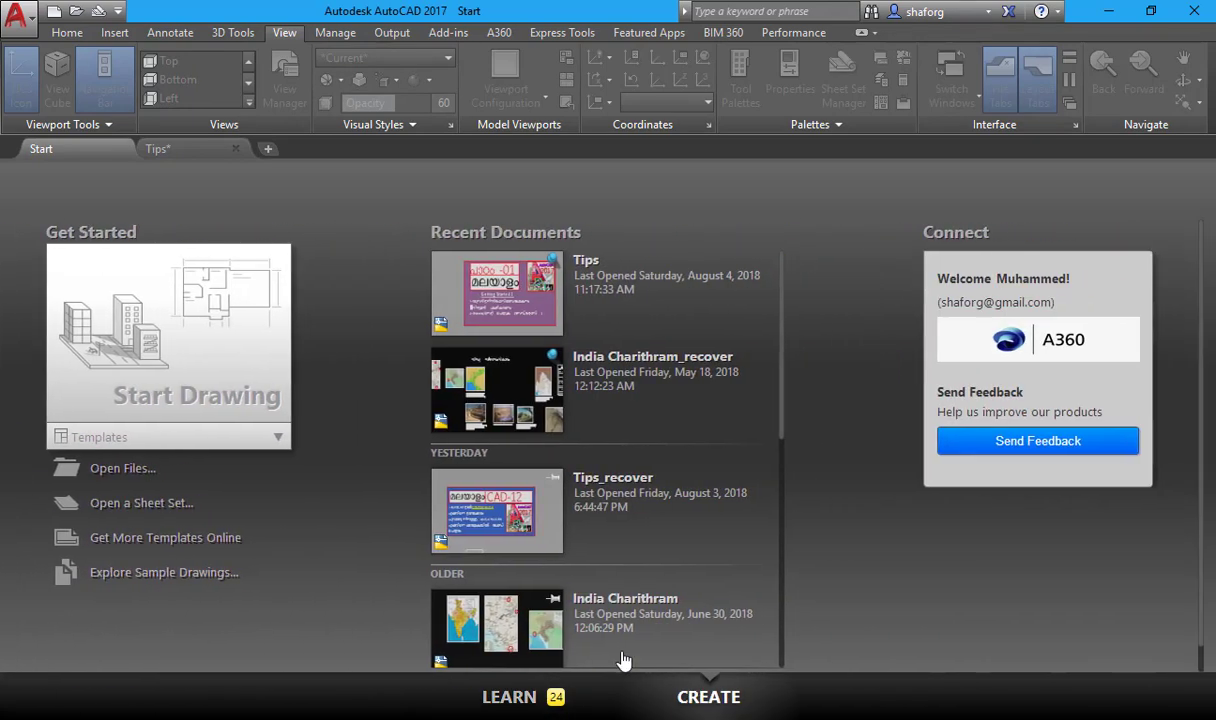
- Create Drawing1 from the default template, then blank Drawing2 from acad.dwt
left_click(213, 336)
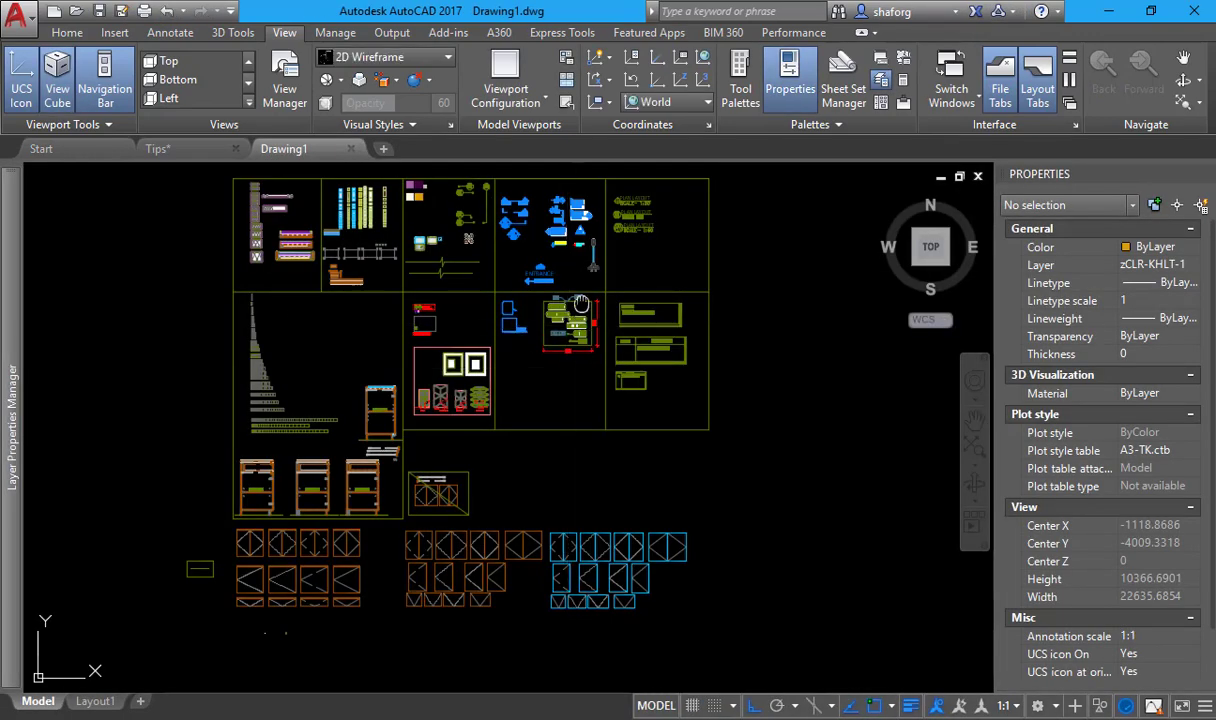
scroll(572, 388, "up", 1)
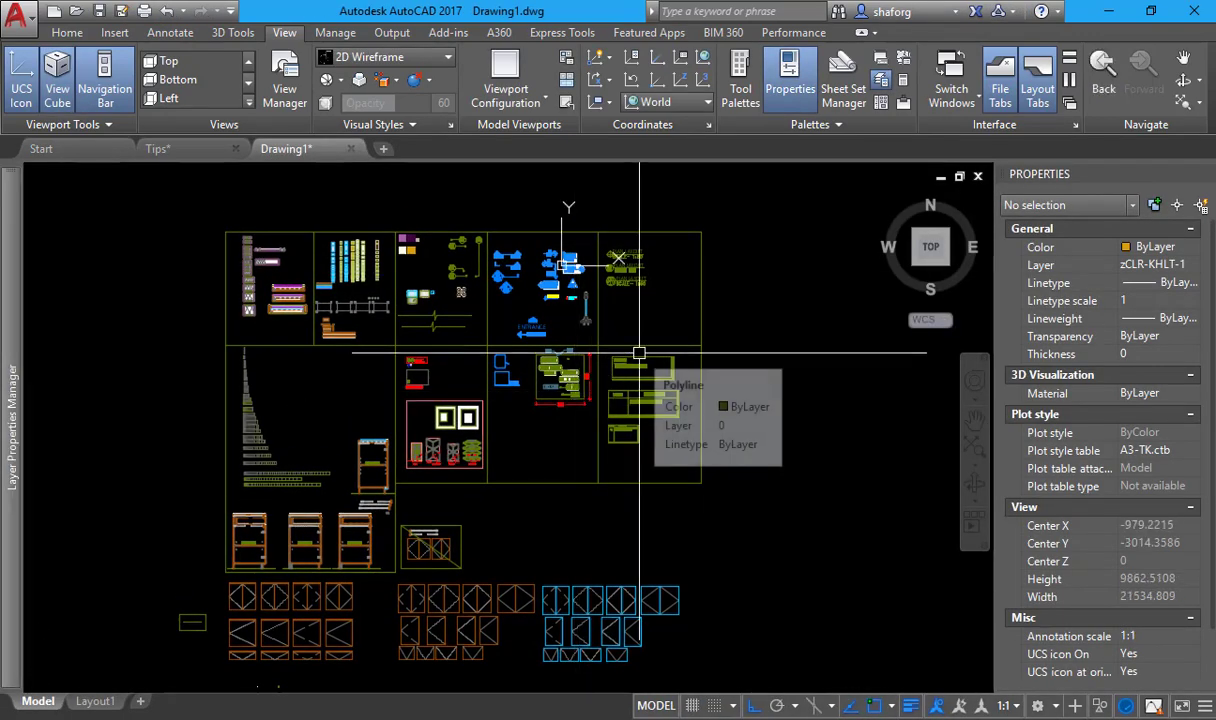
left_click(66, 144)
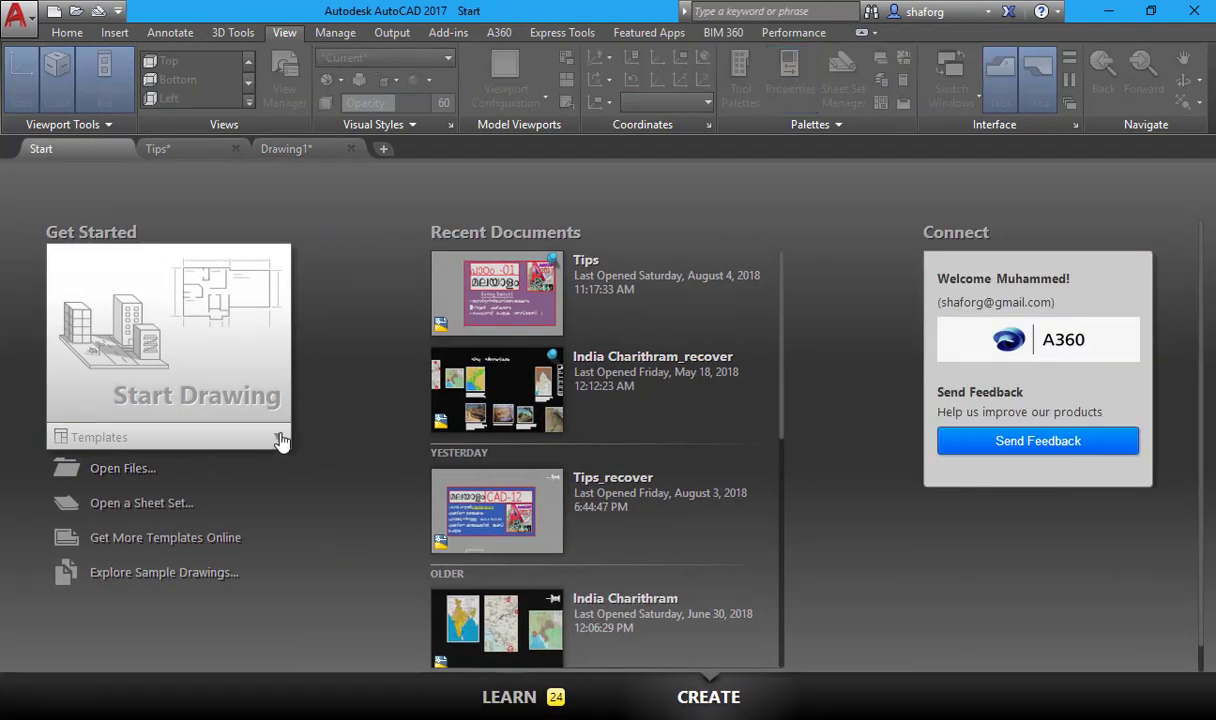
left_click(281, 441)
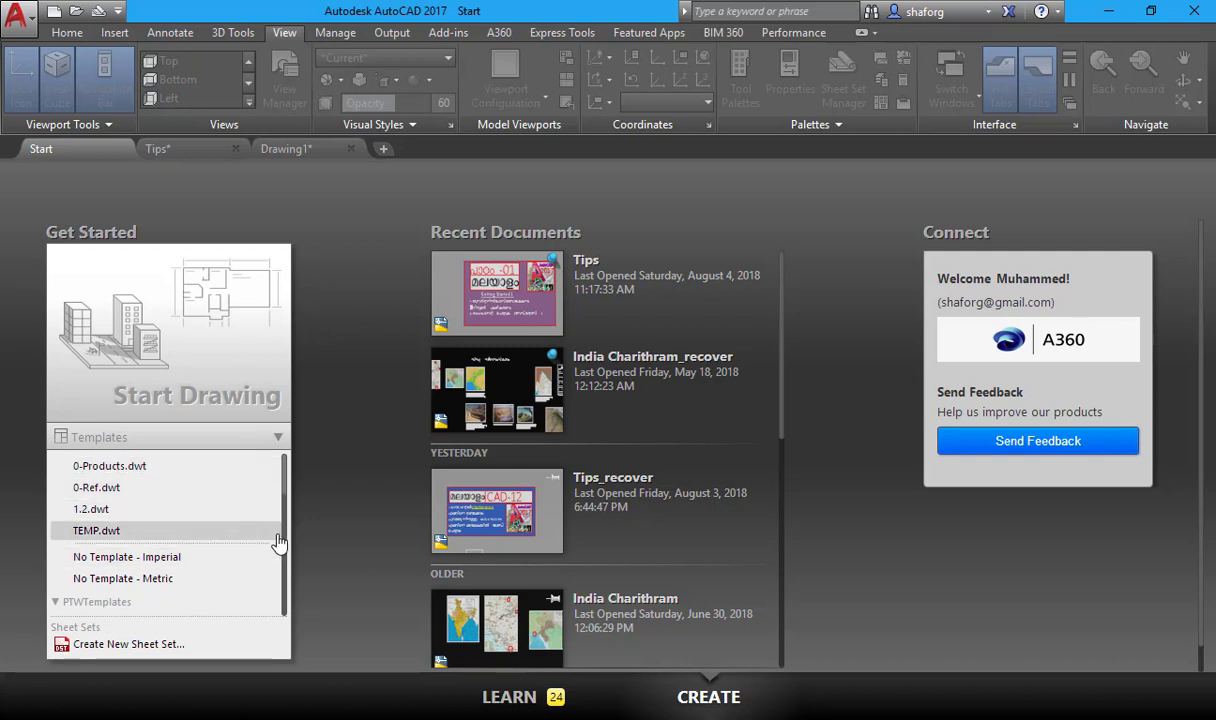
left_click_drag(279, 541, 285, 592)
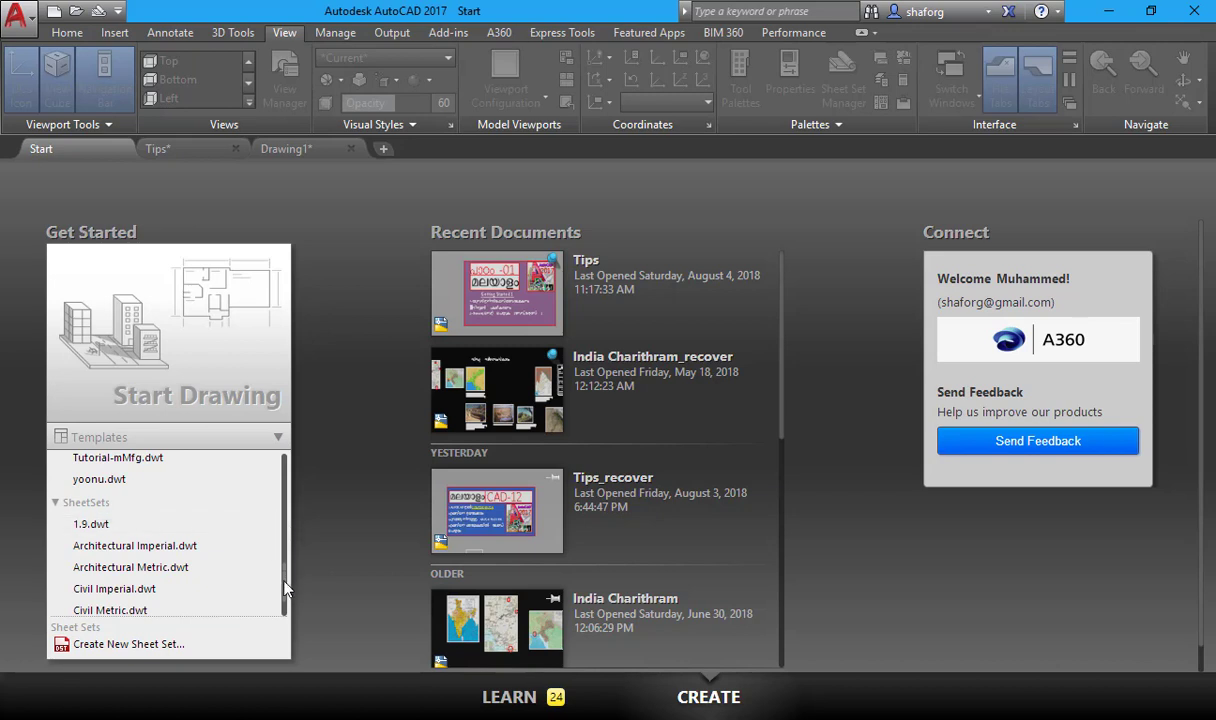
left_click_drag(285, 590, 283, 486)
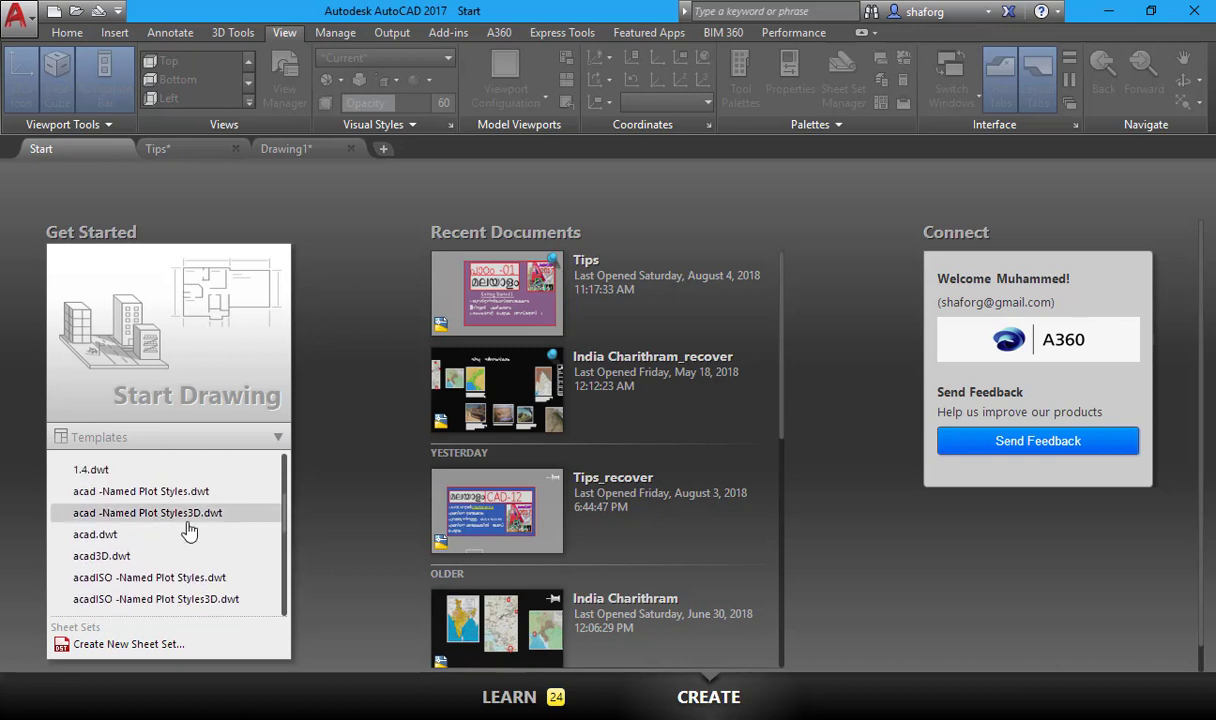
left_click(128, 541)
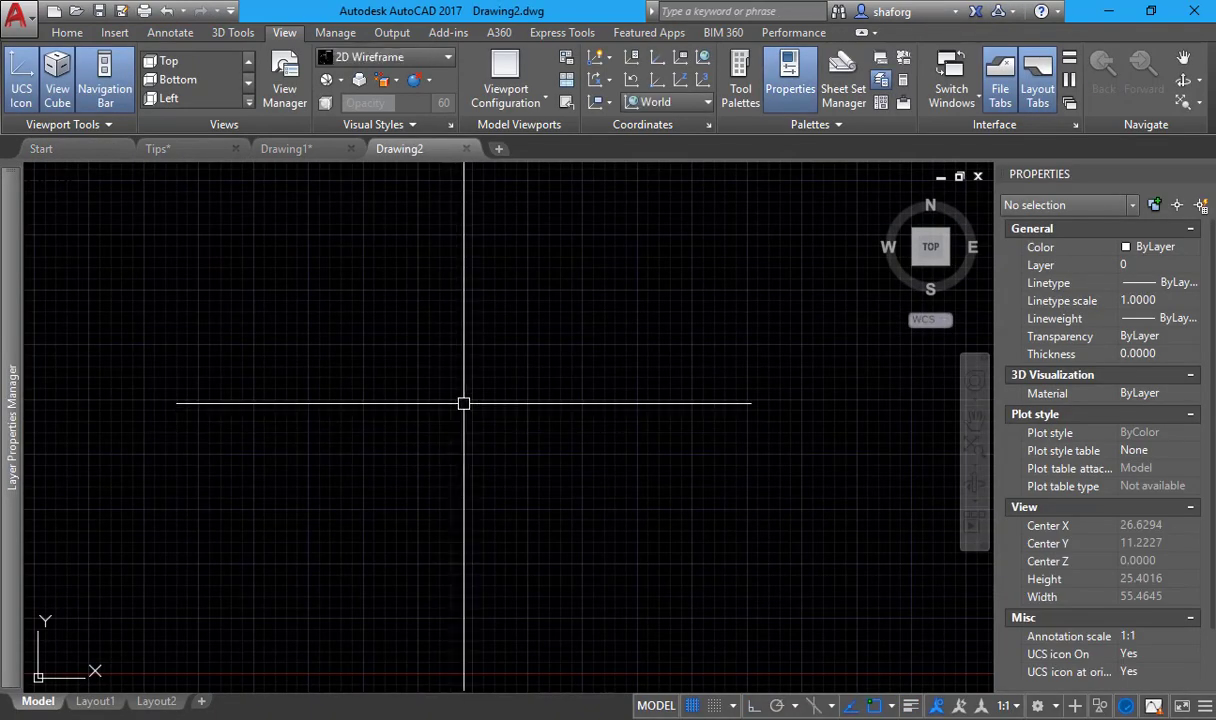
- Show the Home tab tools and open the application menu over Drawing2
mouse_move(483, 388)
middle_mouse_down()
mouse_move(577, 276)
mouse_move(564, 374)
middle_mouse_up()
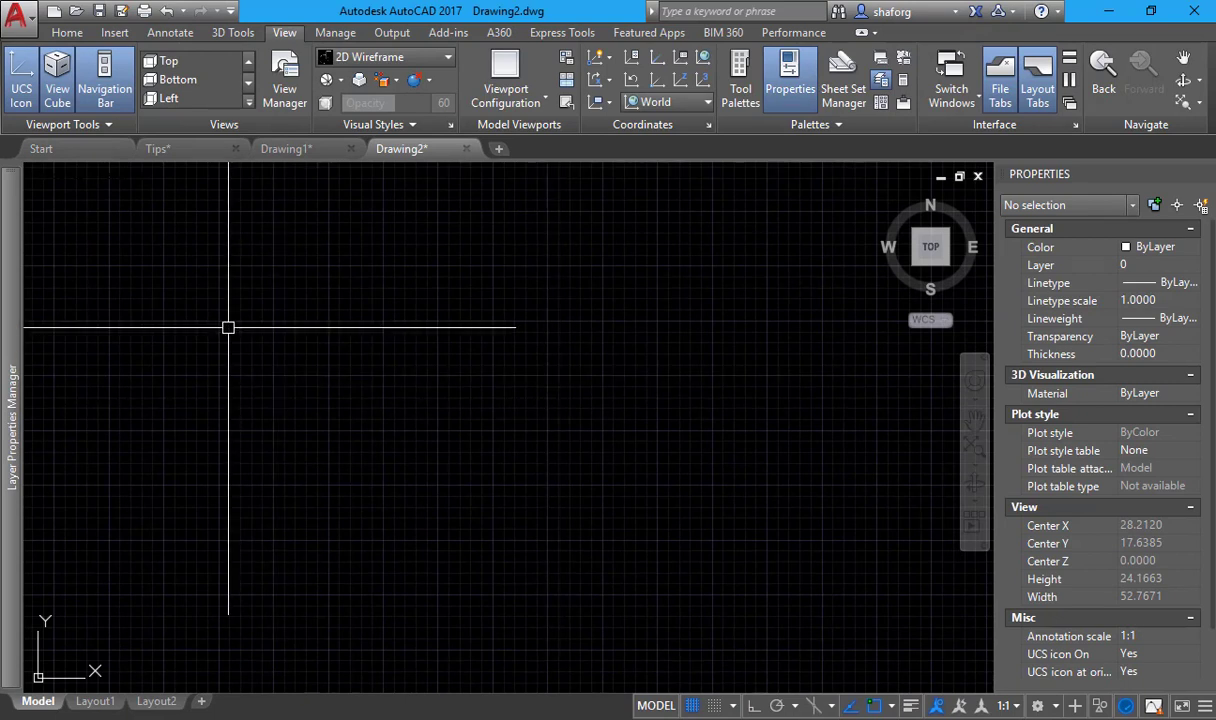
left_click(68, 33)
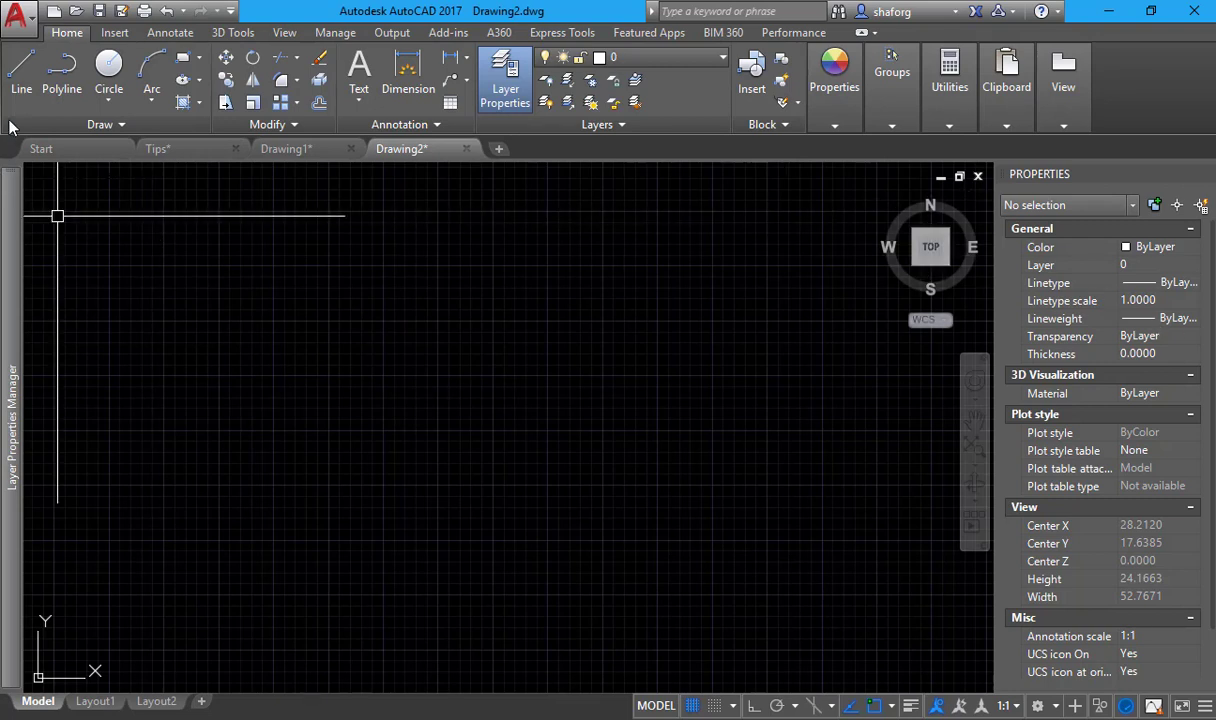
left_click(16, 25)
mouse_move(69, 244)
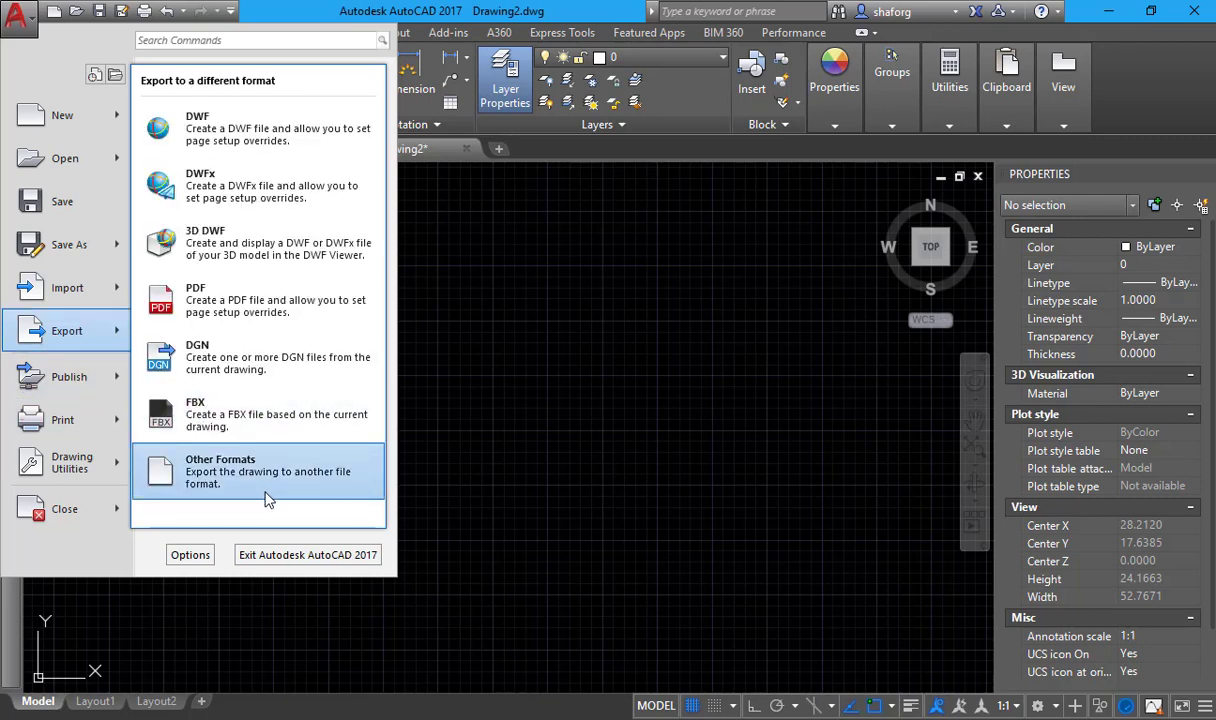
mouse_move(62, 115)
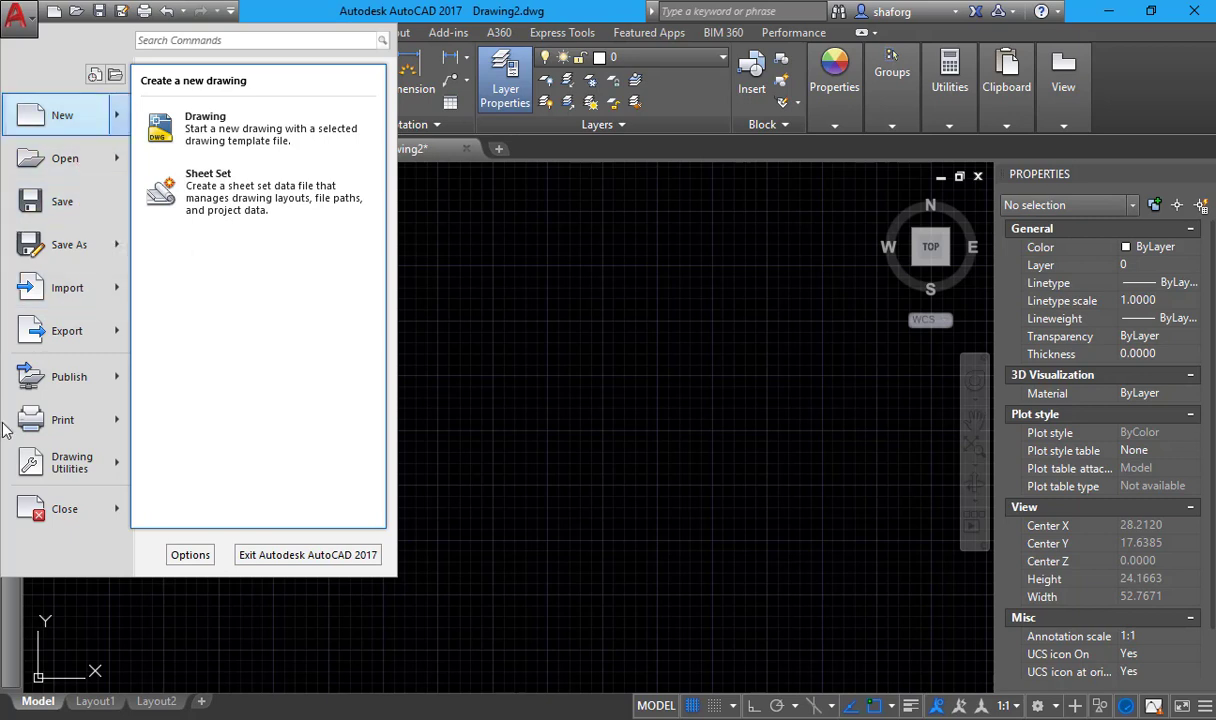
- Close the application menu and cancel the empty selection window on Drawing2
left_click(602, 388)
left_click(401, 372)
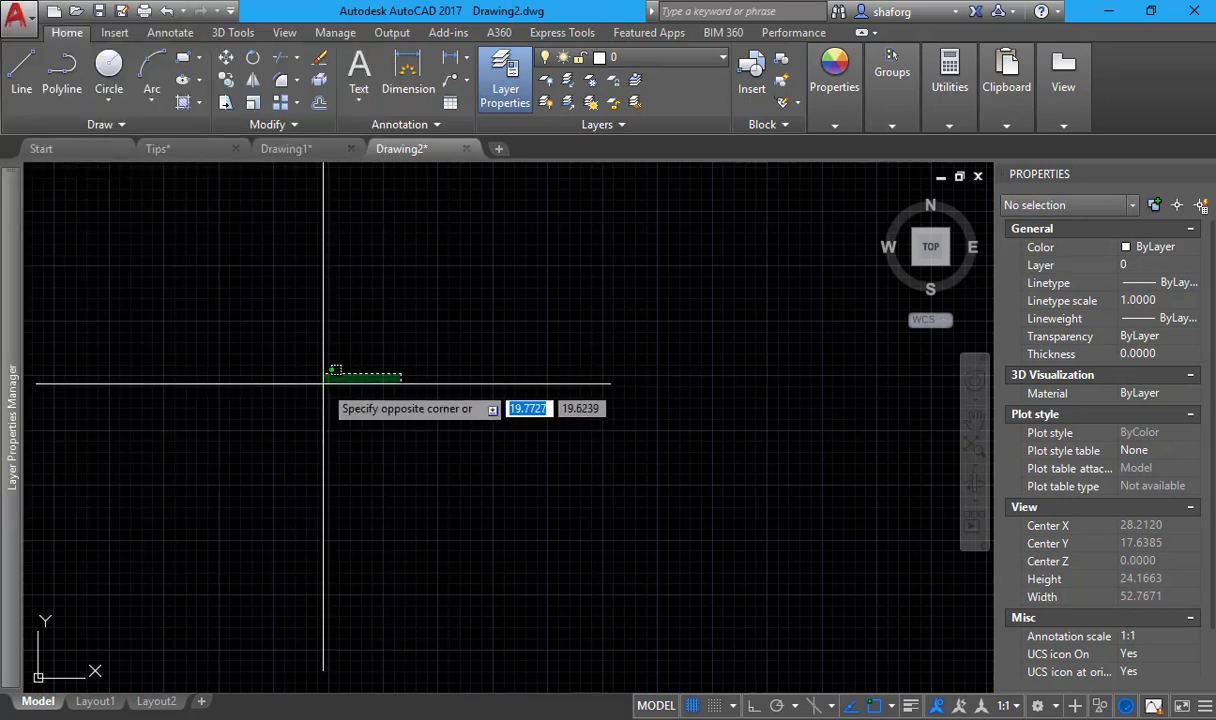
left_click(322, 386)
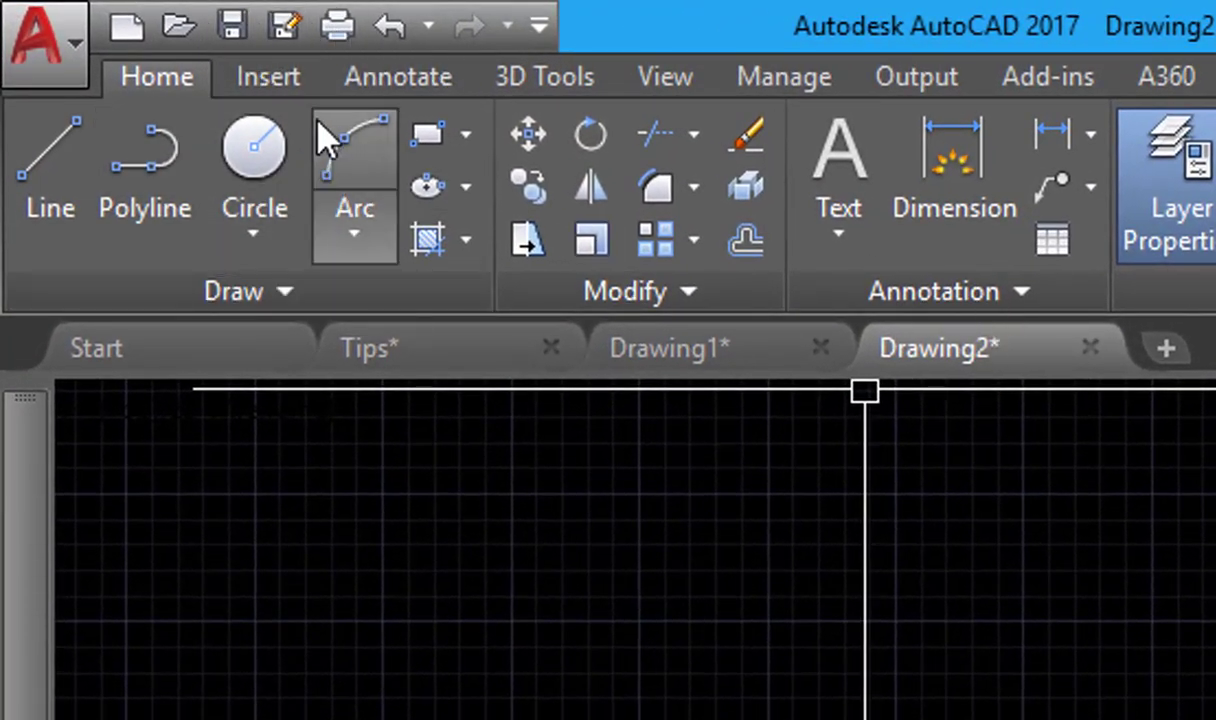
- Look through the Insert, Annotate, 3D, View, Manage and Output tabs, then return to Home
left_click(277, 80)
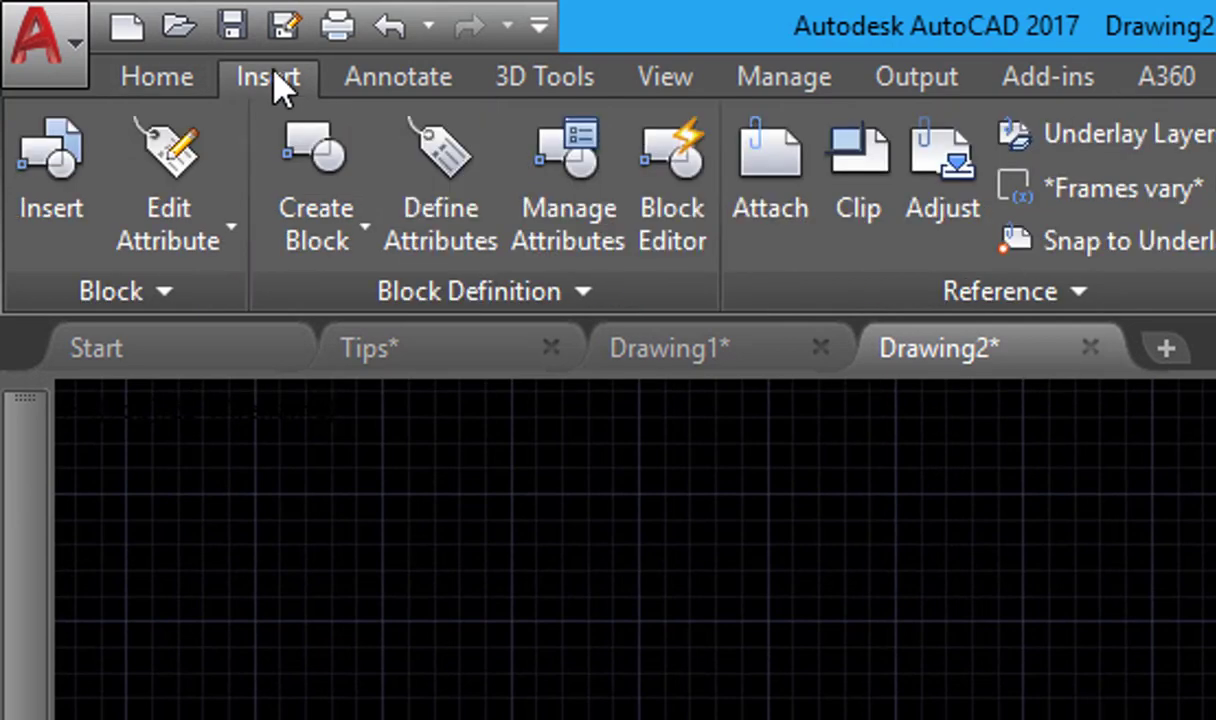
left_click(445, 82)
left_click(523, 80)
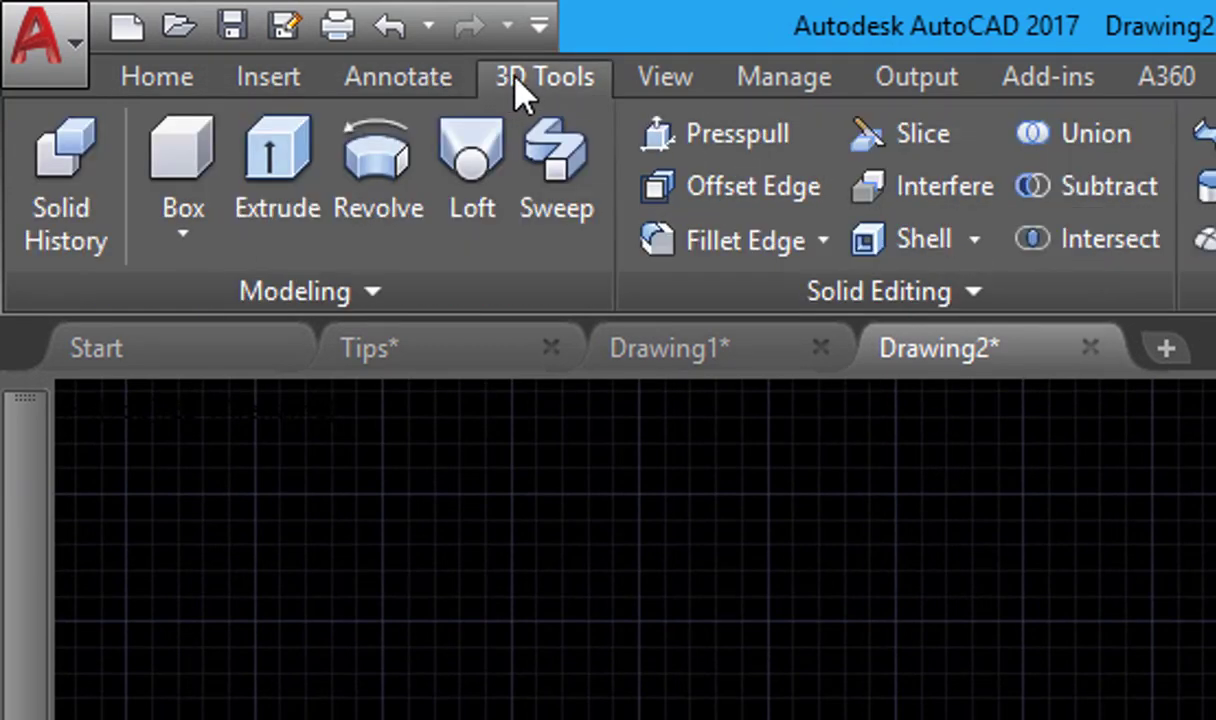
left_click(668, 80)
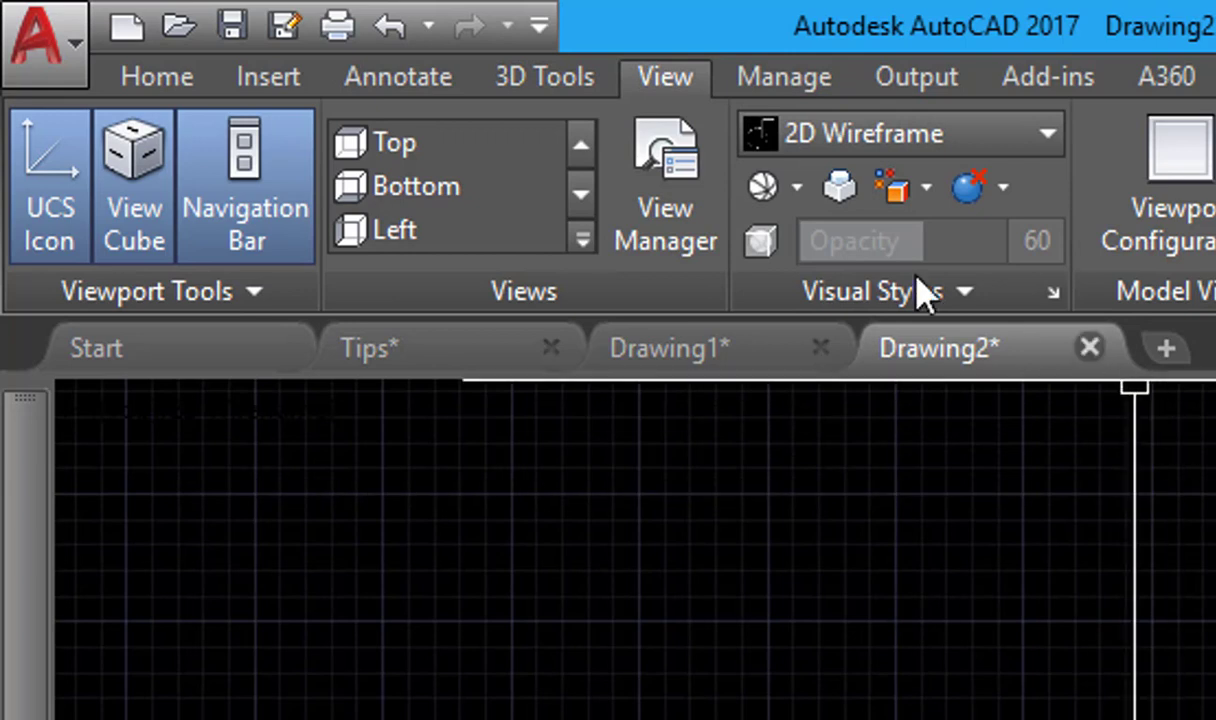
left_click(745, 85)
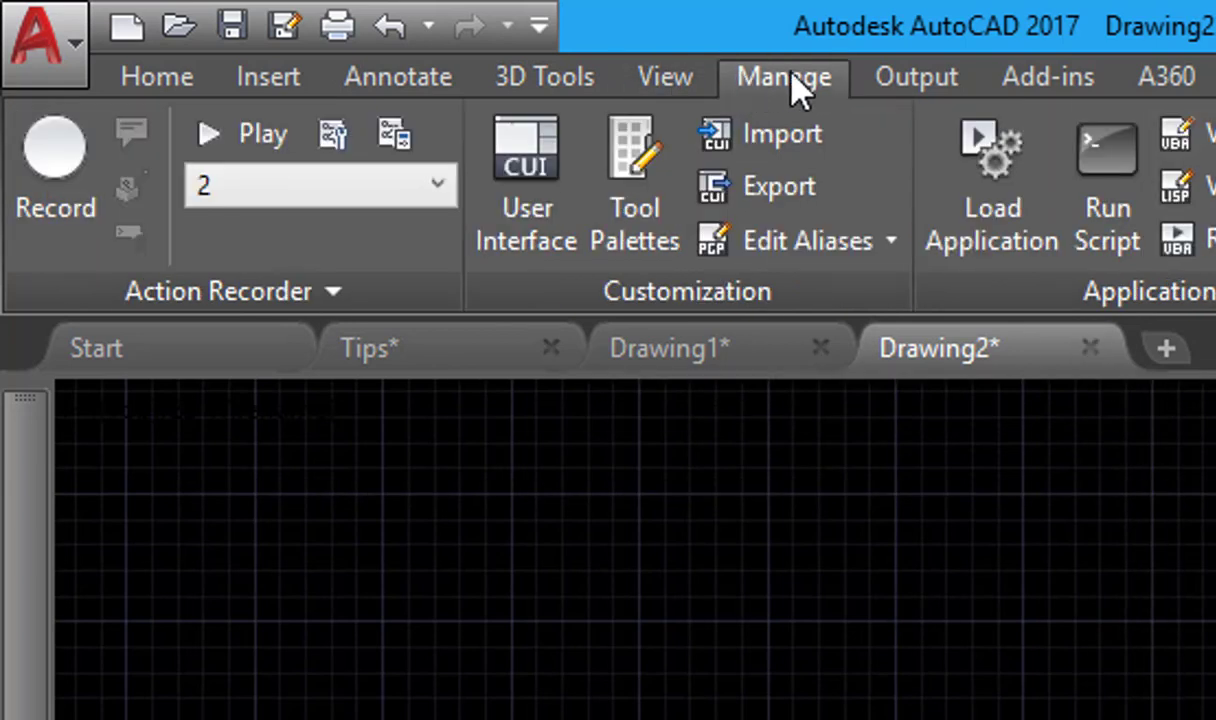
left_click(918, 88)
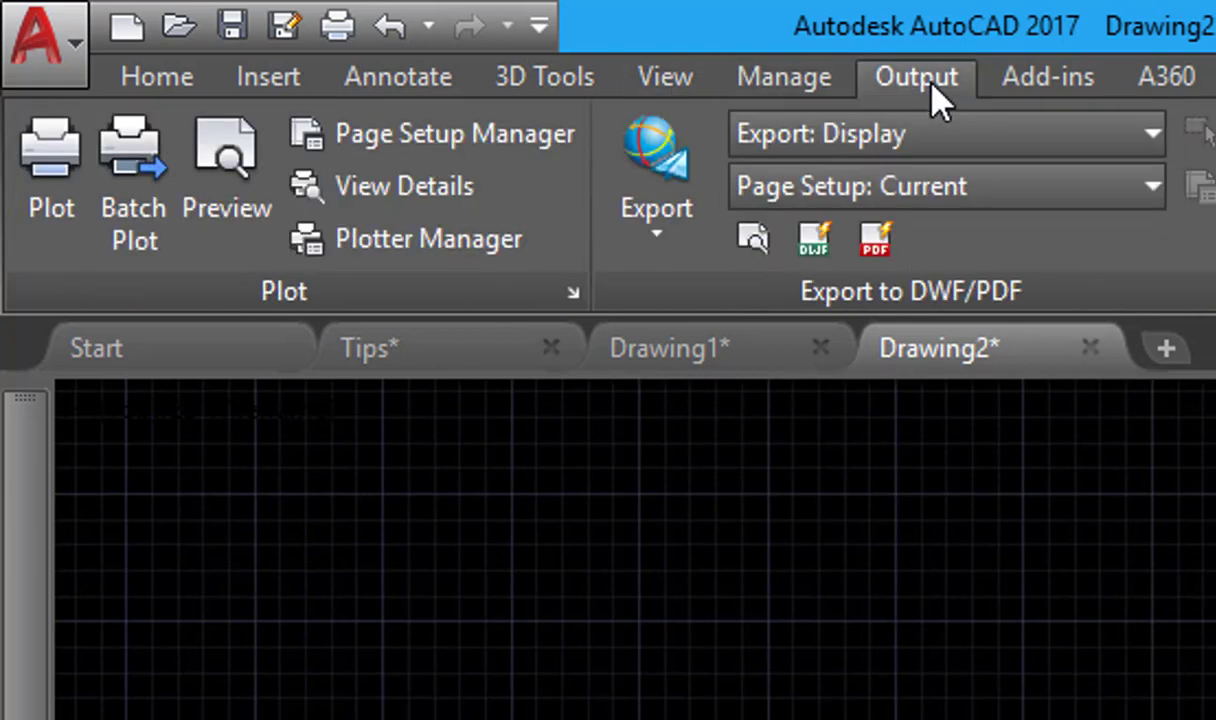
left_click(195, 78)
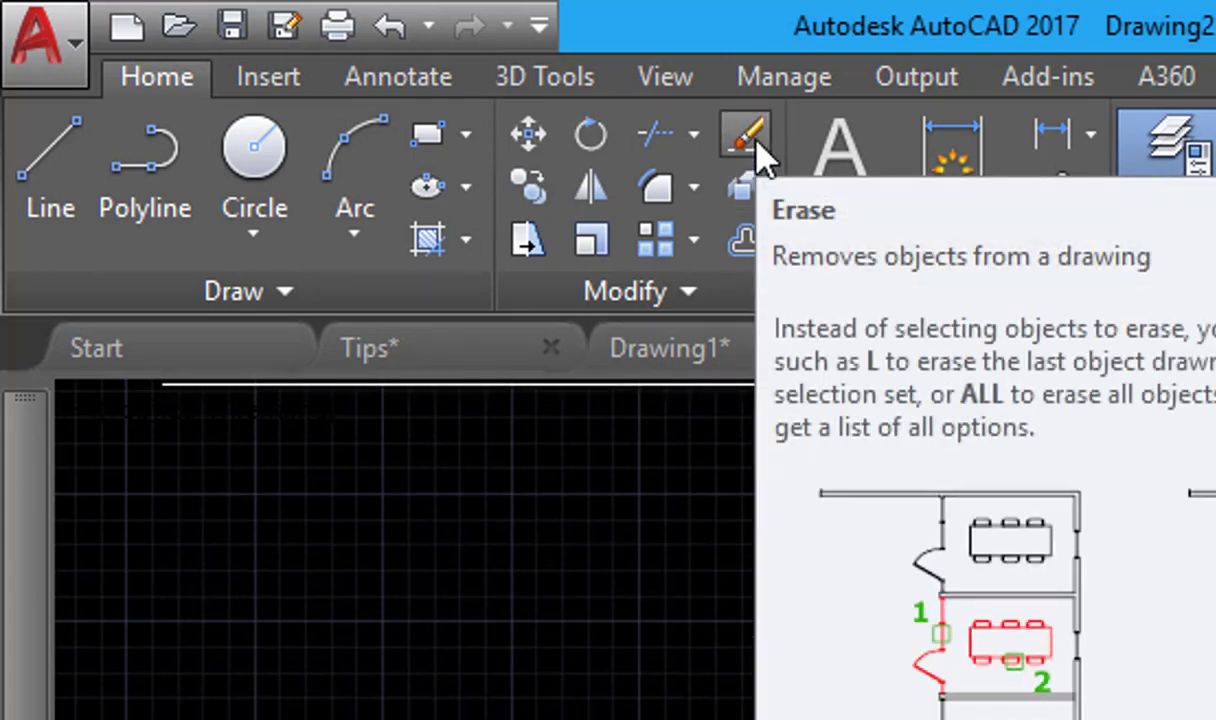
- Add Erase and View Back (VIEWBACK) to the Quick Access Toolbar
right_click(753, 142)
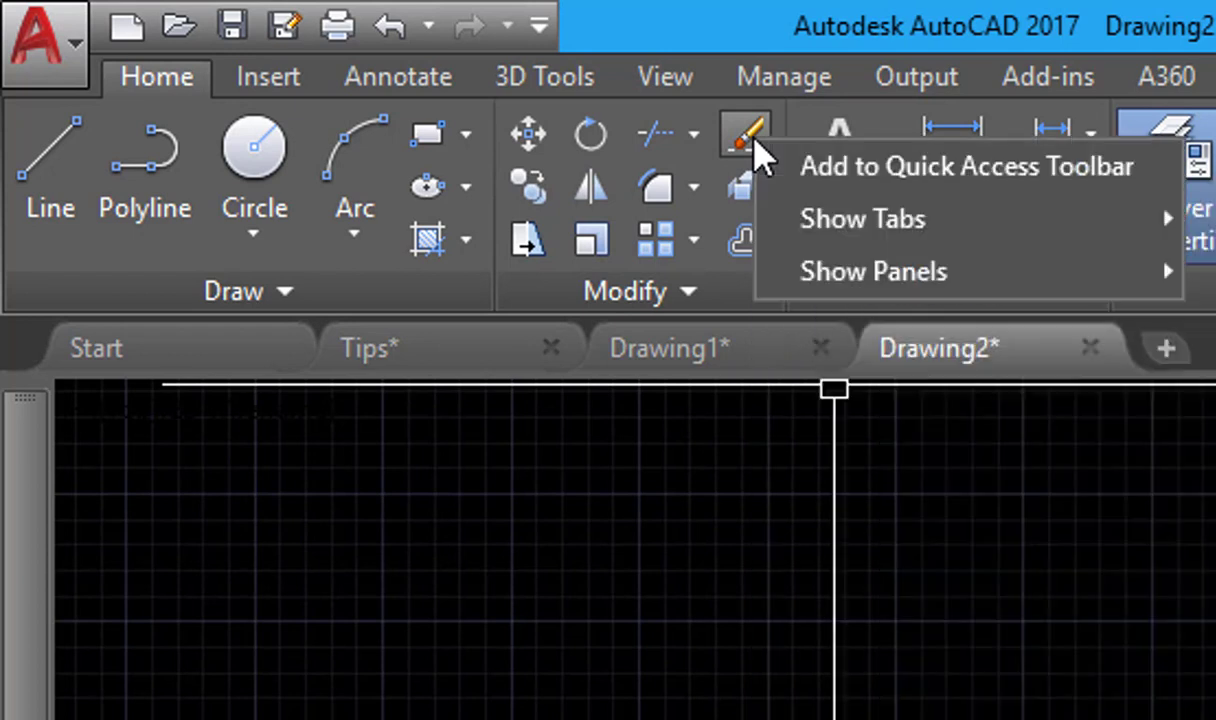
left_click(805, 170)
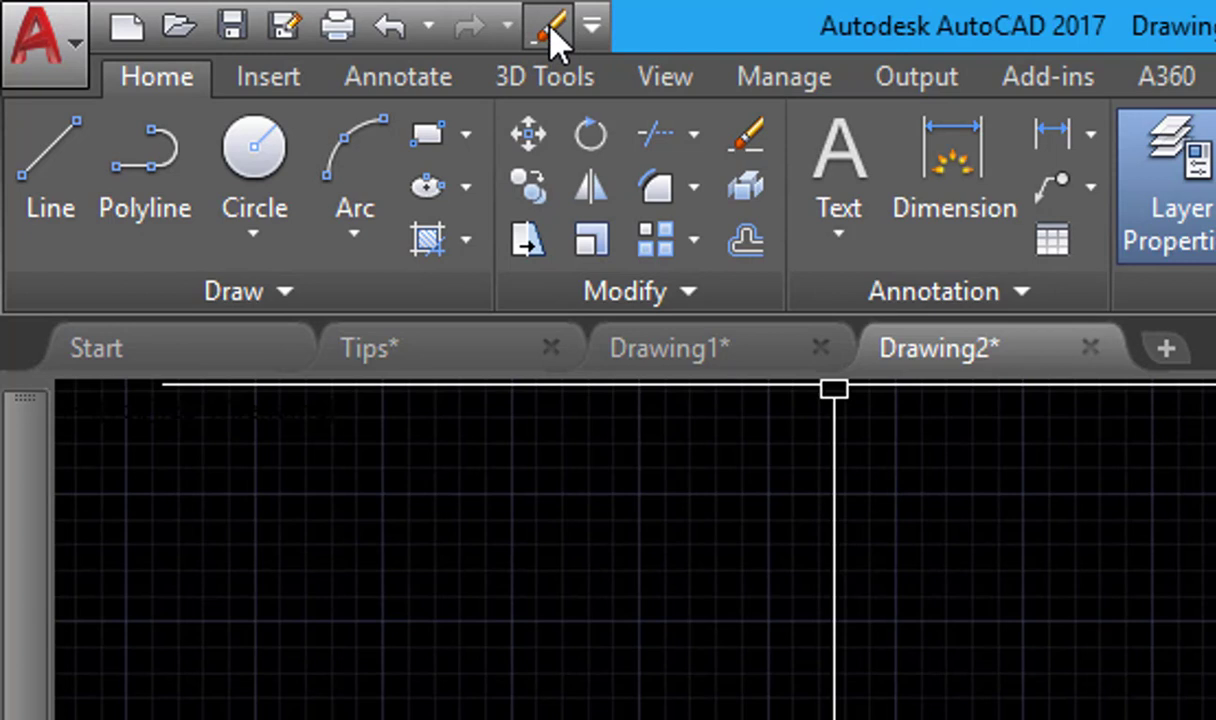
left_click(566, 80)
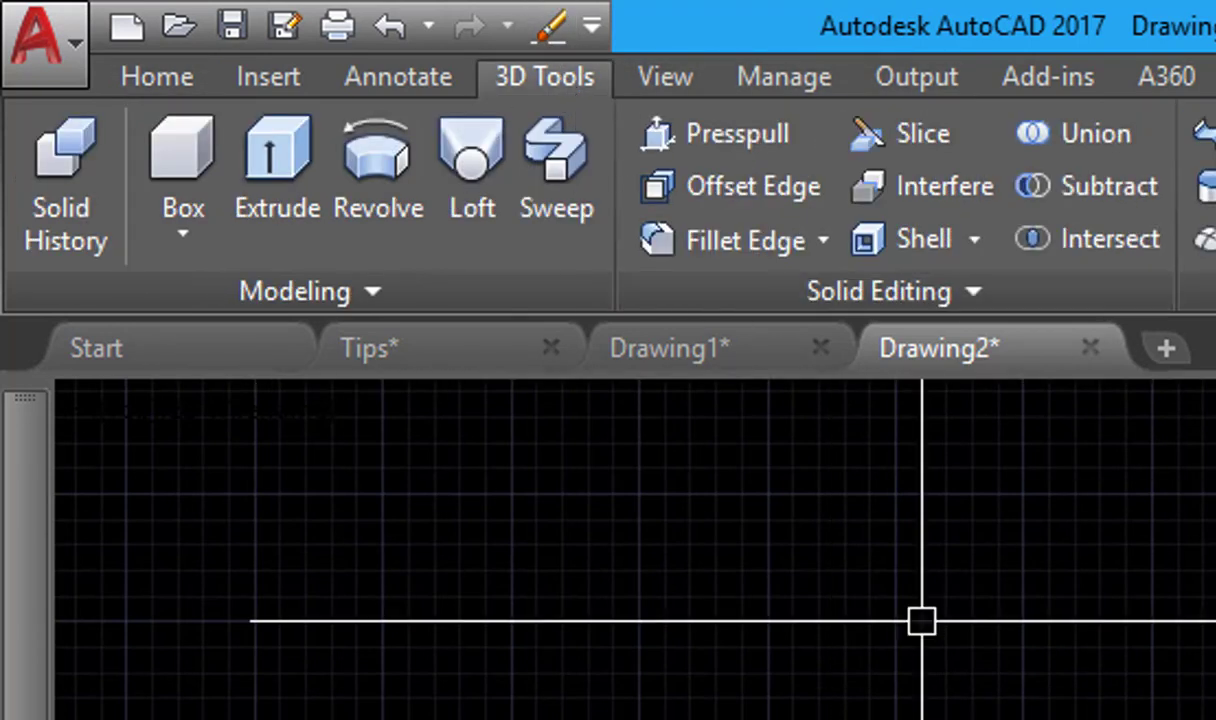
left_click(693, 88)
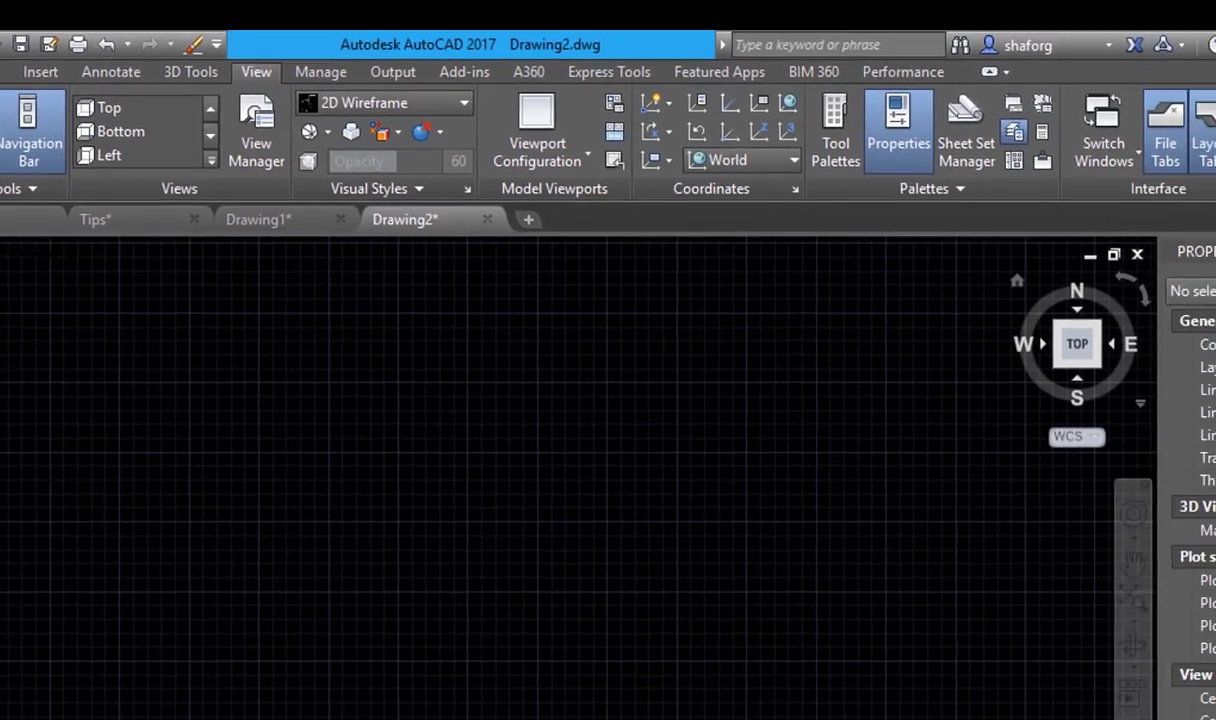
right_click(1009, 127)
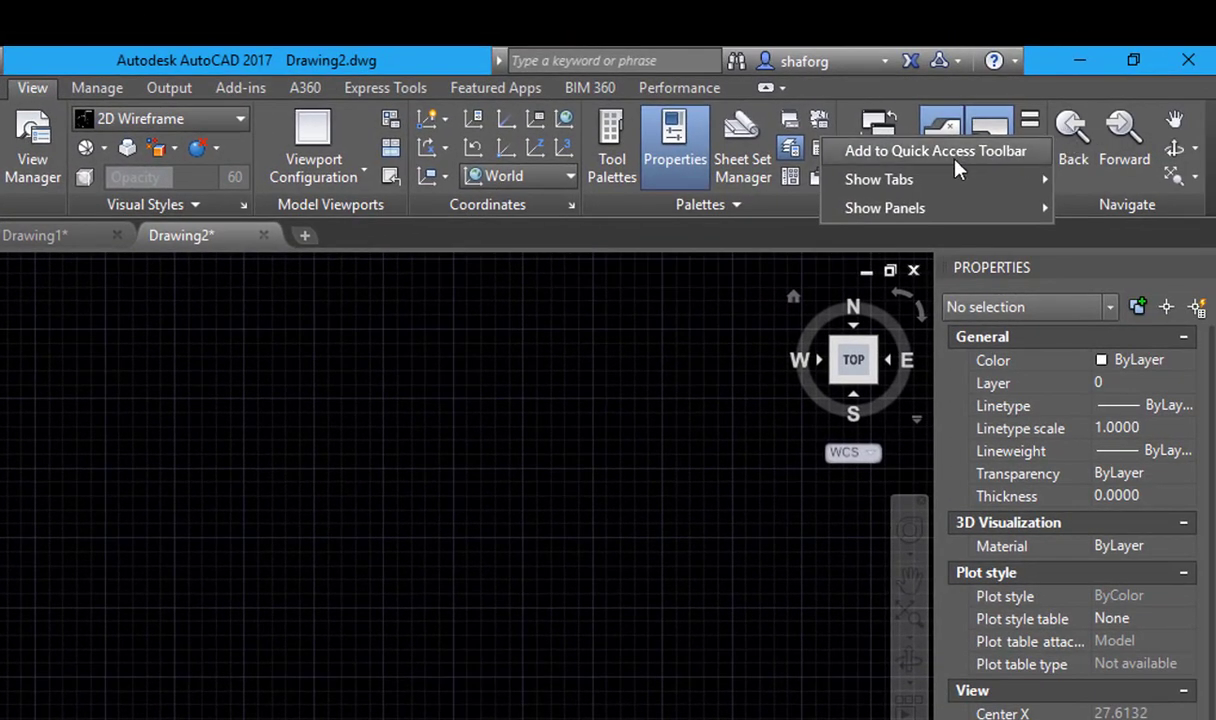
left_click(904, 148)
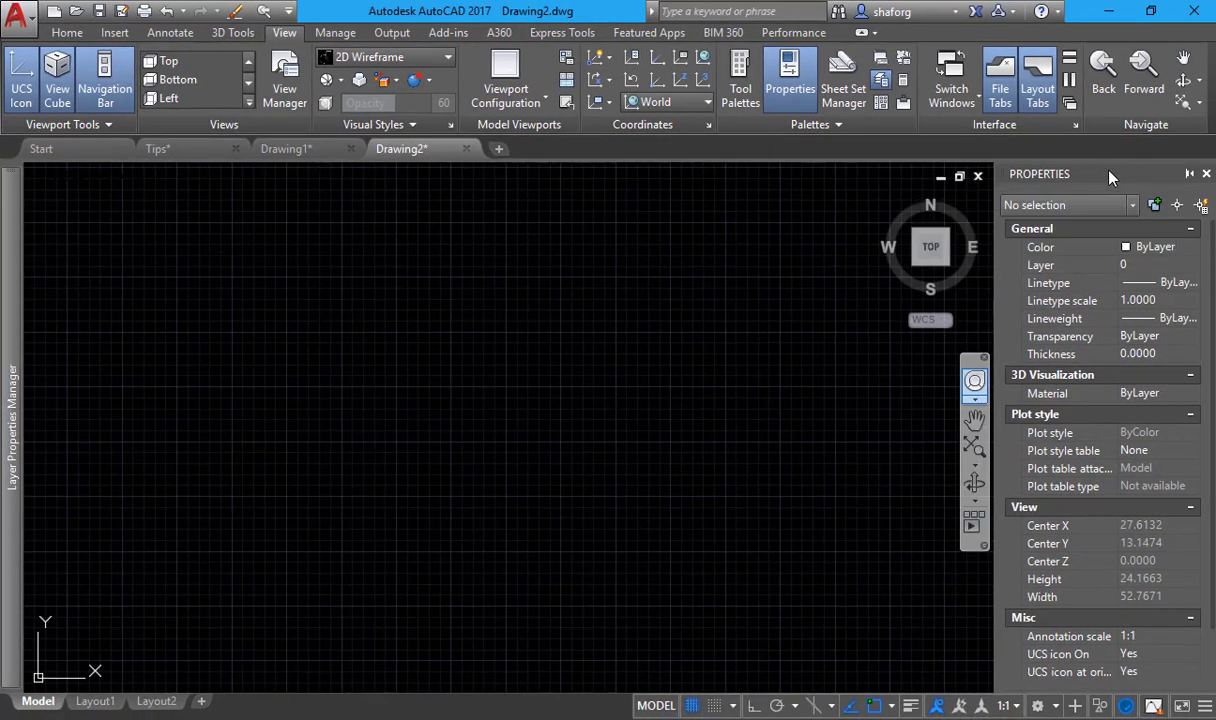
type("pr")
key("Return")
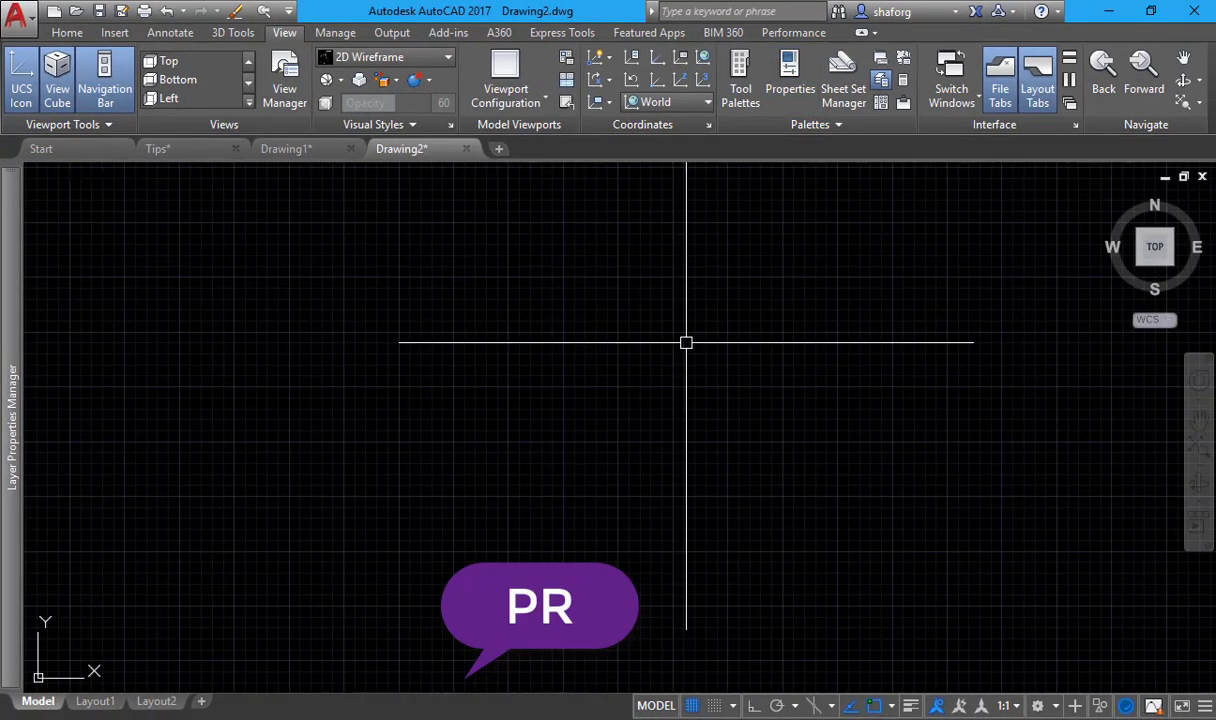
type("pr")
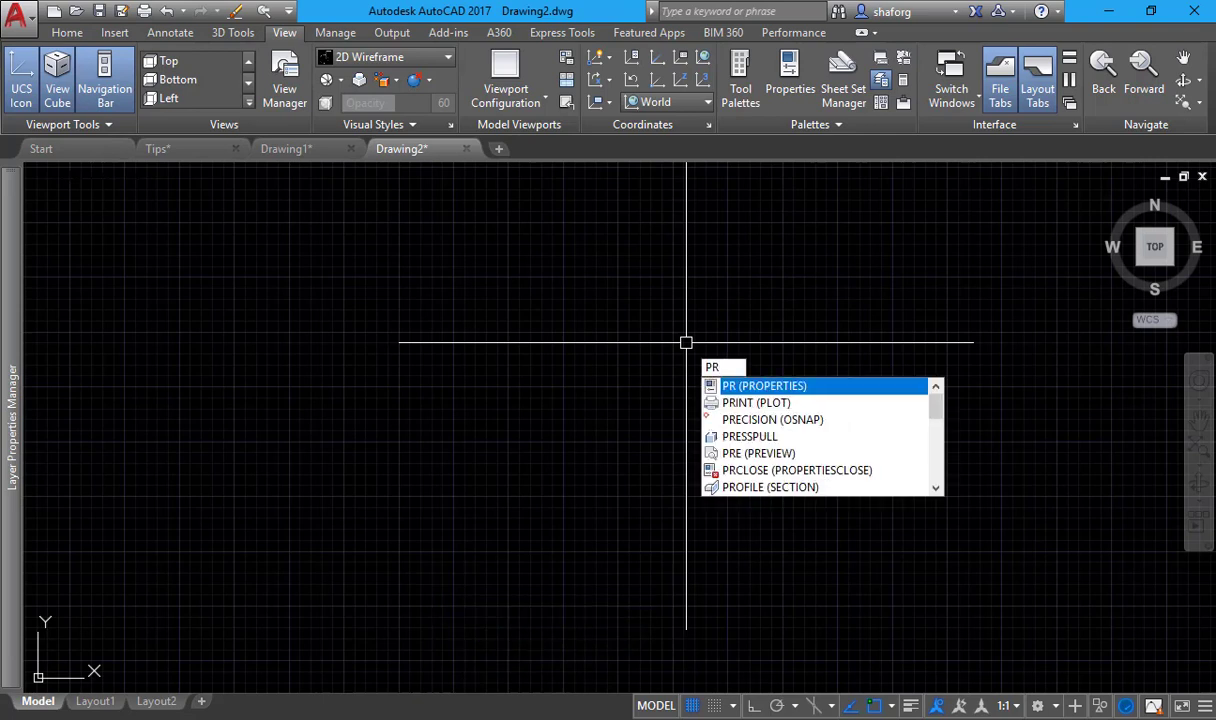
key("Return")
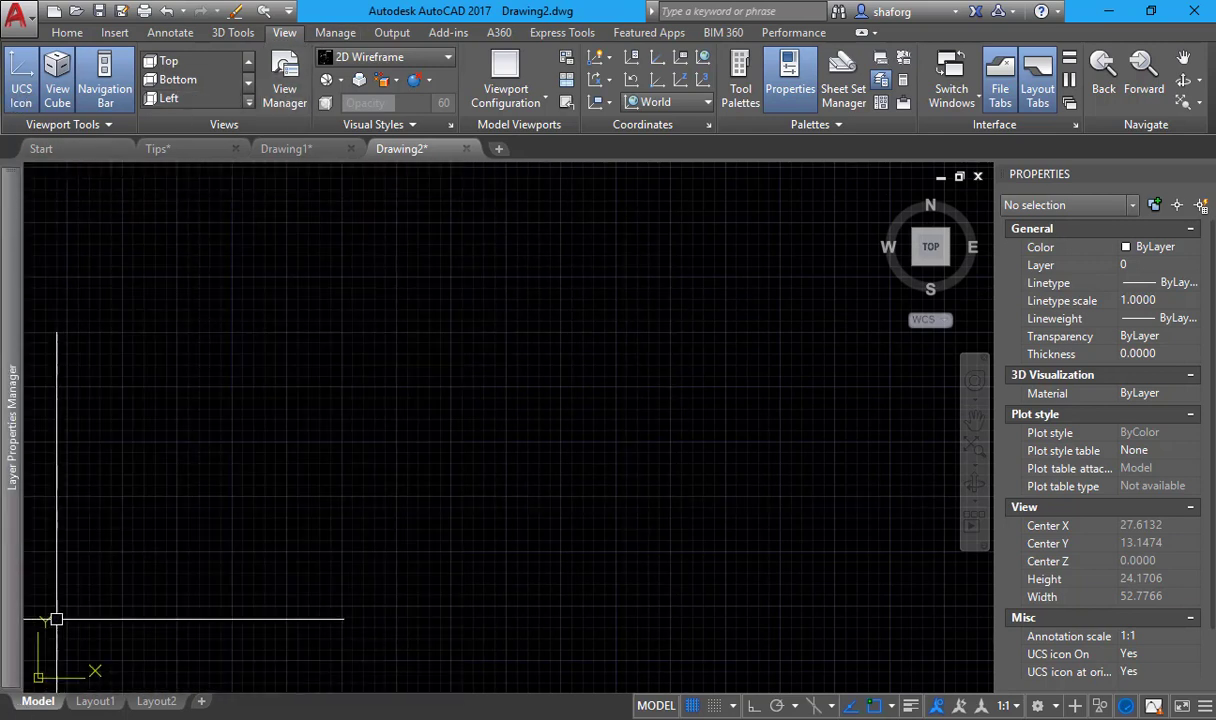
left_click(20, 100)
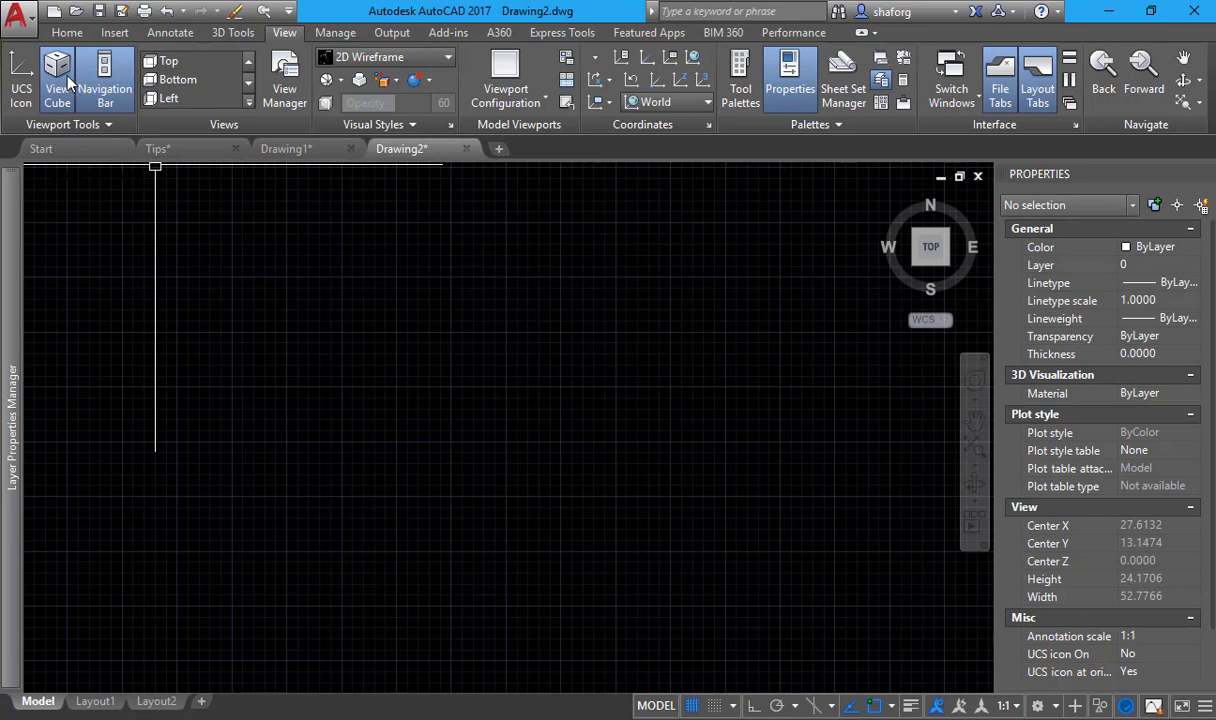
left_click(64, 71)
left_click(63, 69)
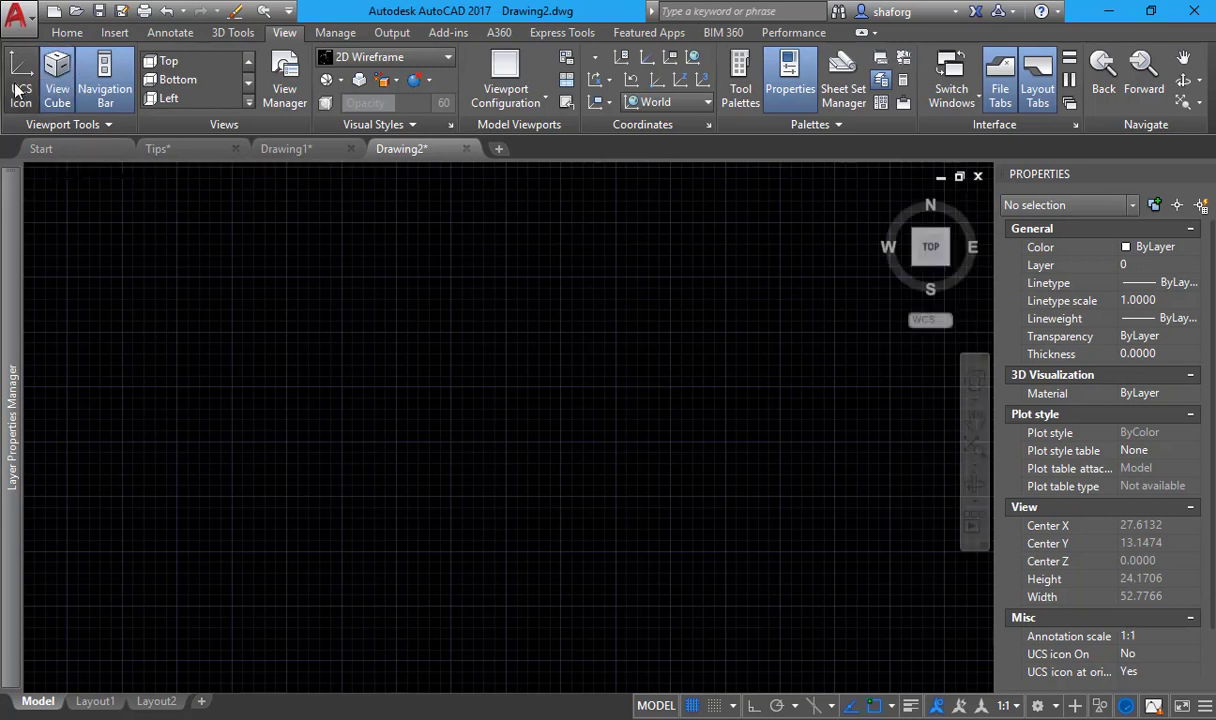
left_click(20, 72)
left_click(104, 70)
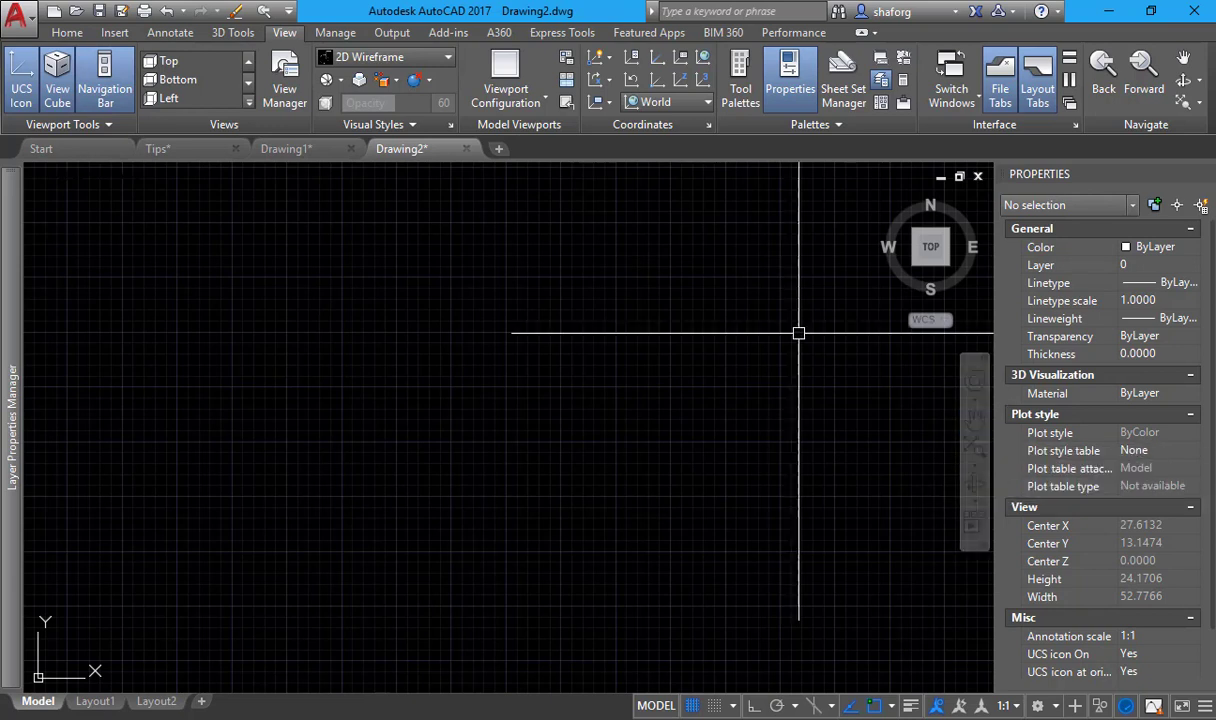
left_click(110, 74)
left_click(110, 74)
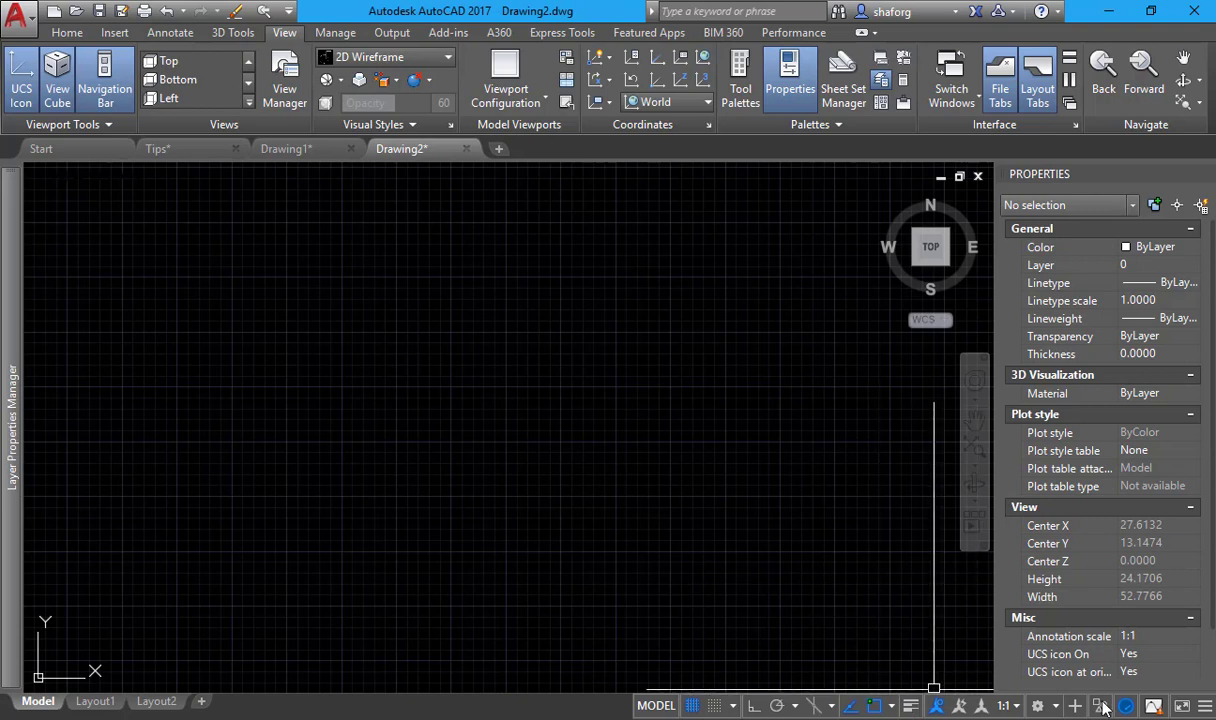
left_click(1205, 706)
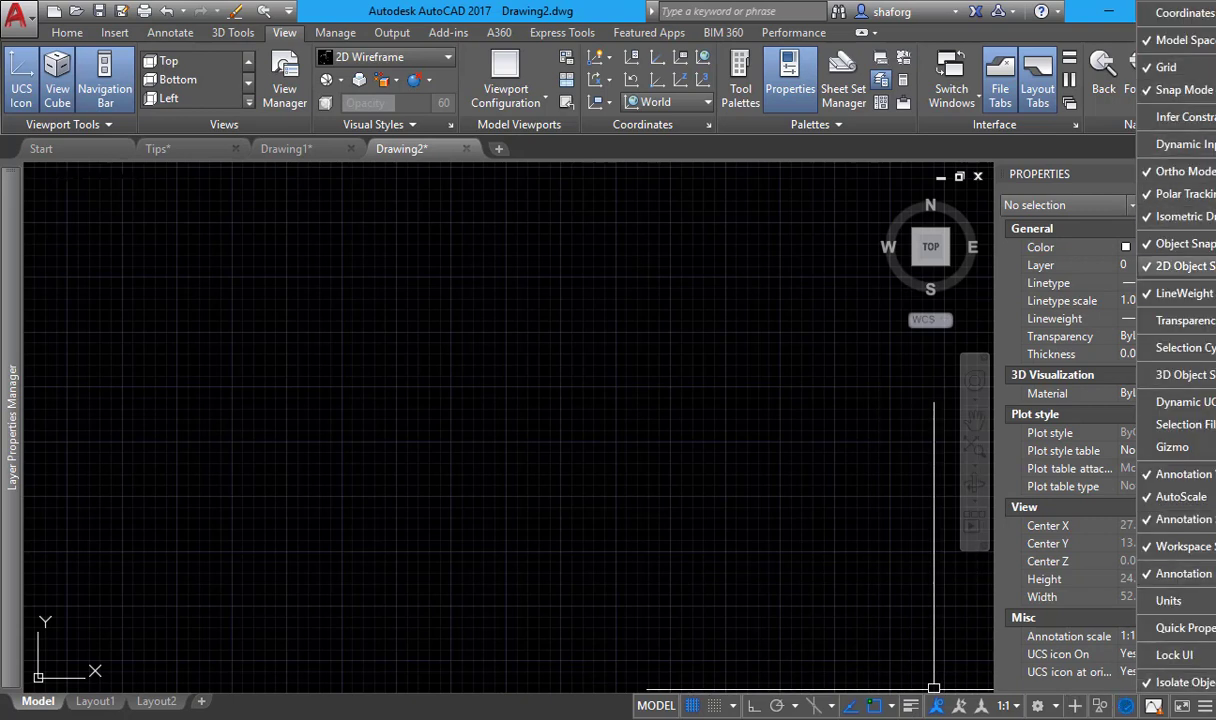
left_click(741, 535)
left_click(654, 453)
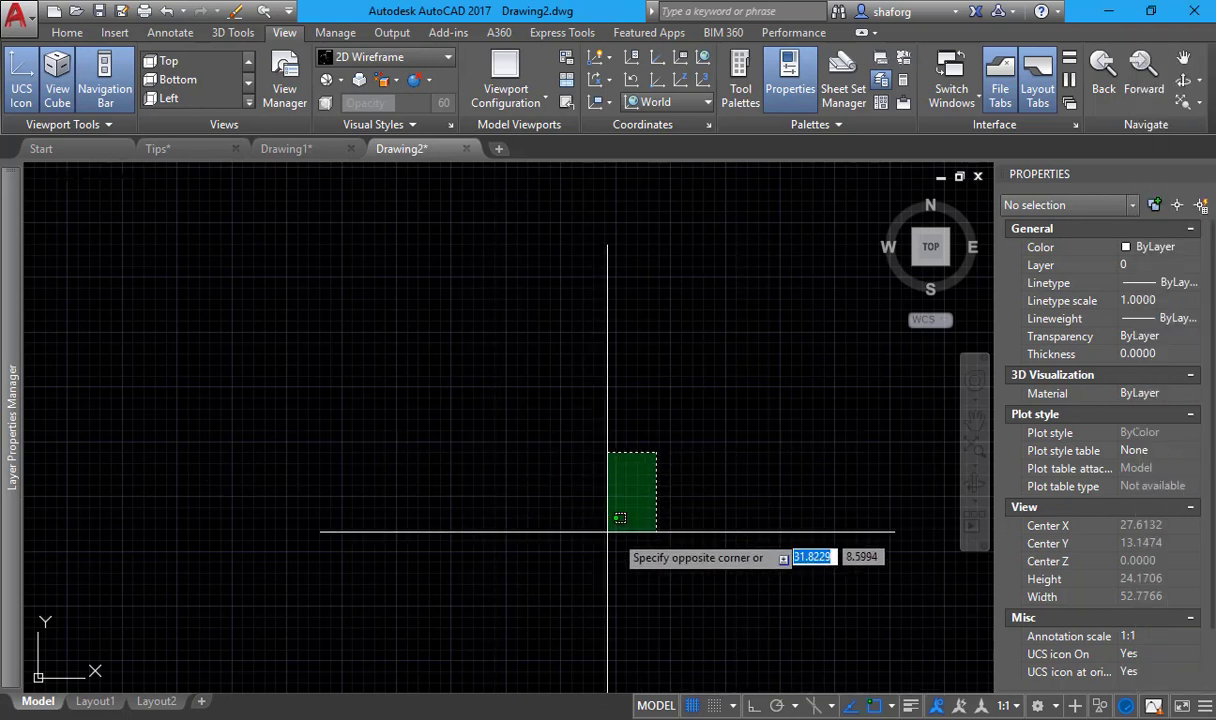
left_click(697, 530)
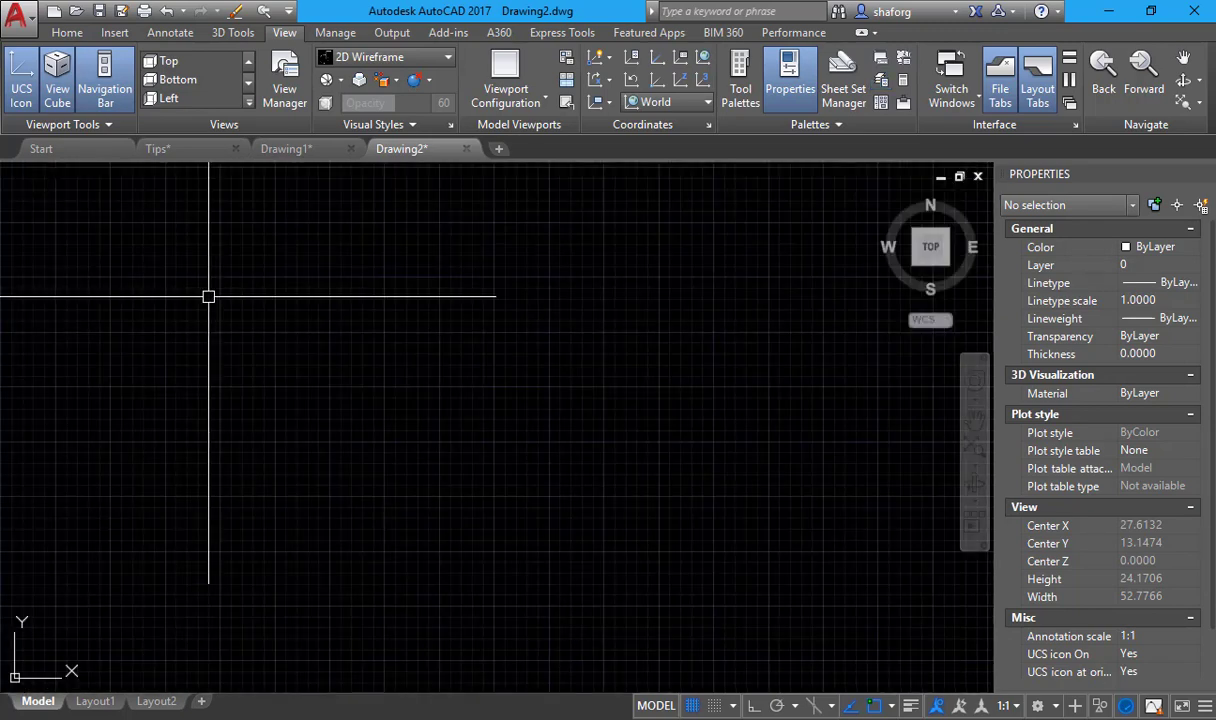
left_click(380, 290)
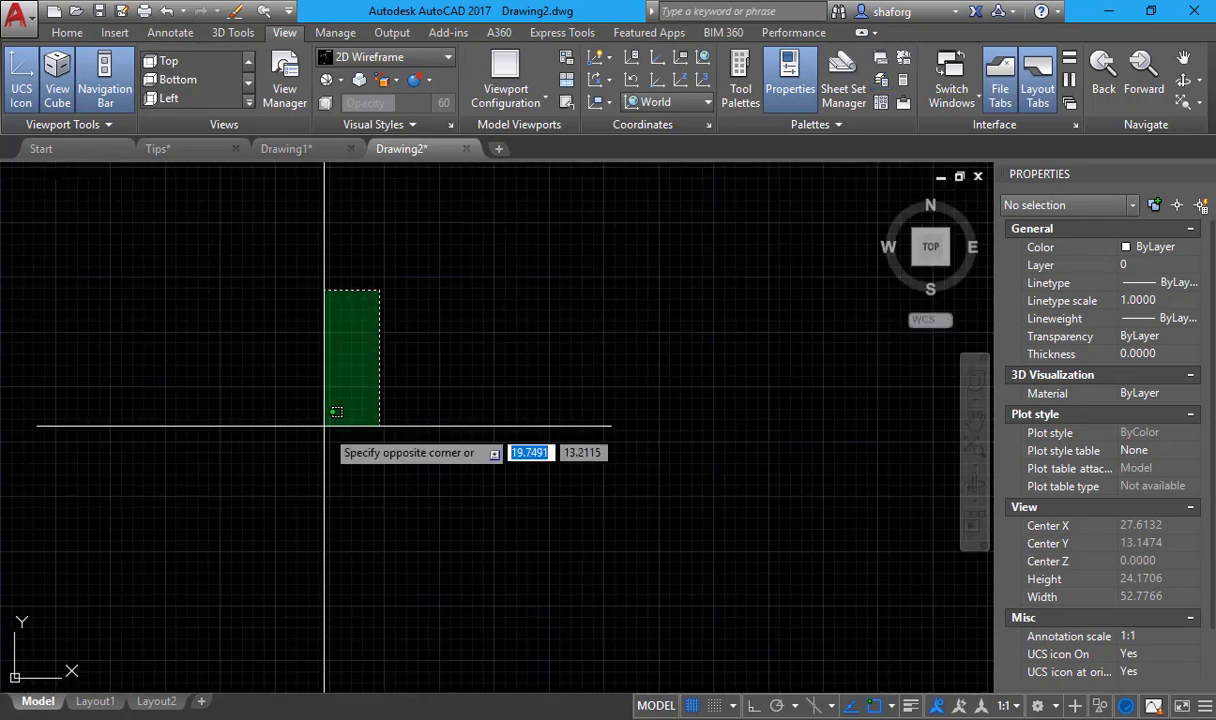
type("LA")
type("L")
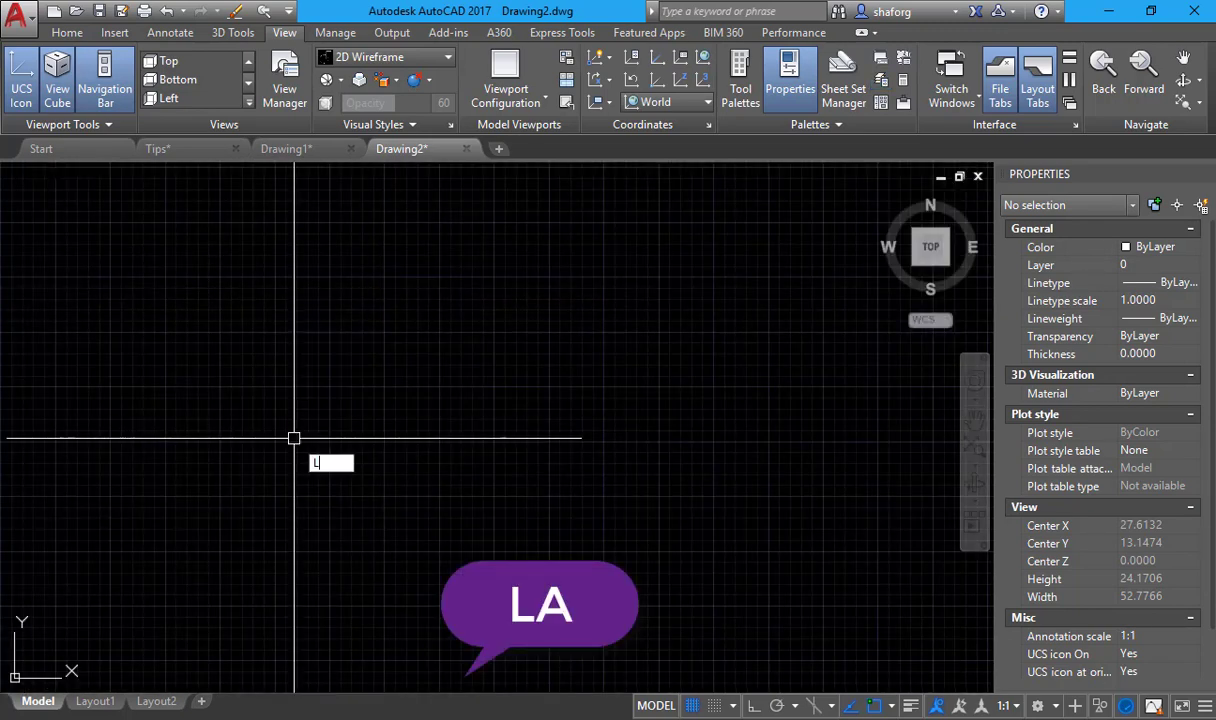
type("A")
key("Return")
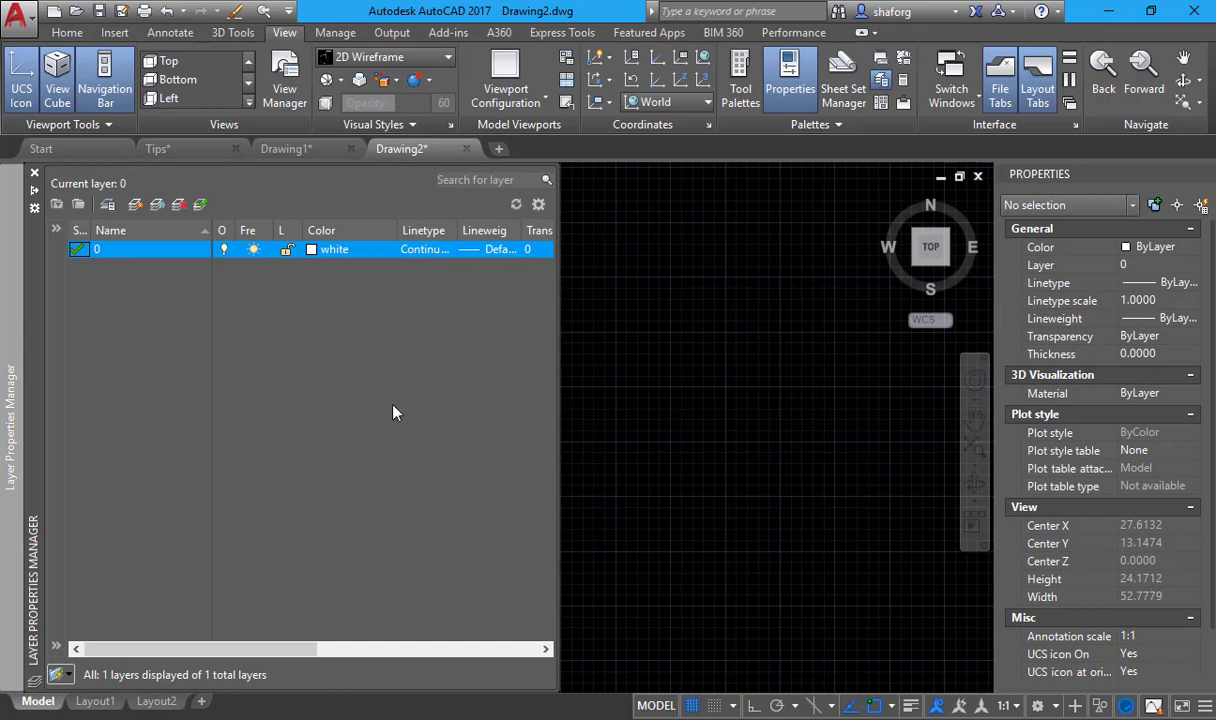
left_click(35, 195)
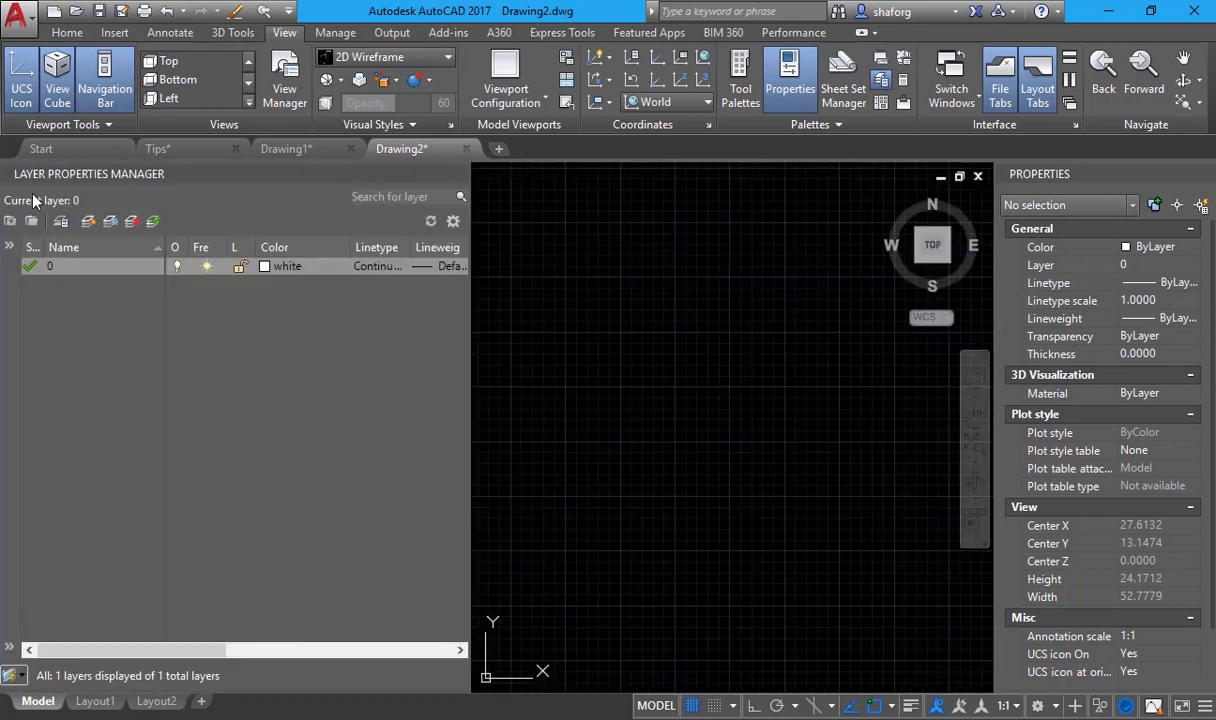
mouse_move(240, 174)
left_click(443, 178)
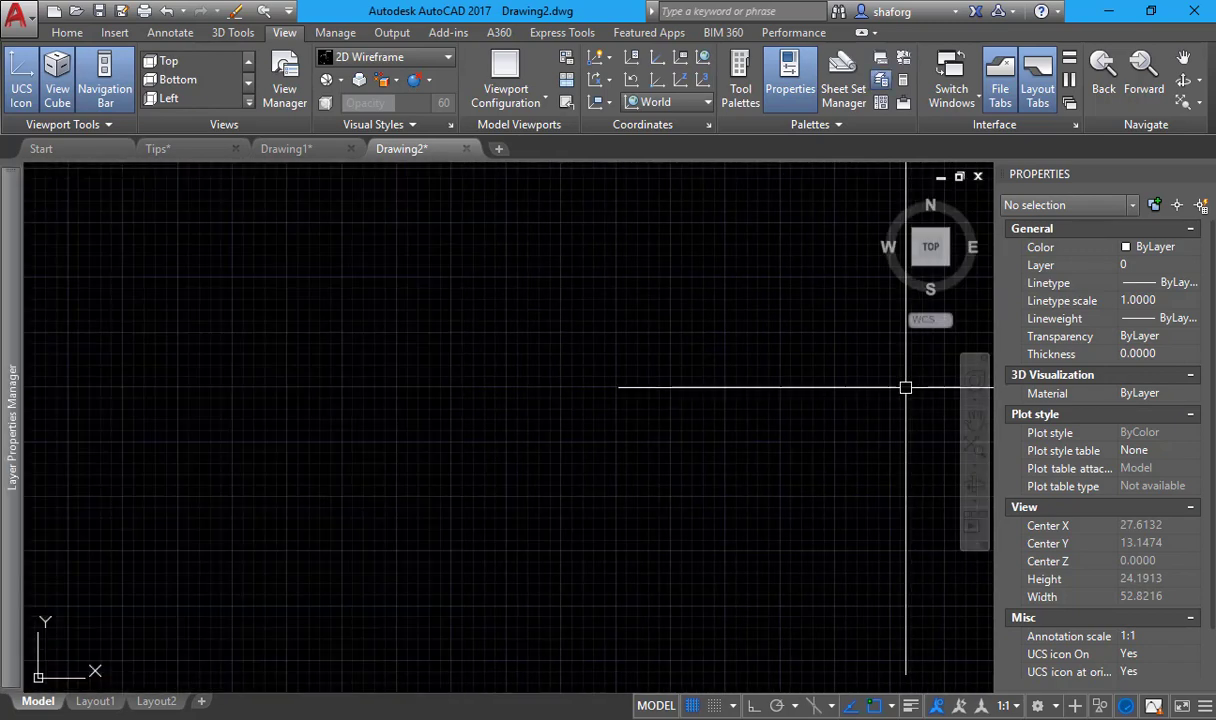
- Return to the Tips drawing's Layout1 showing the Getting Started 1 lesson sheet
middle_click_drag(608, 380, 726, 393)
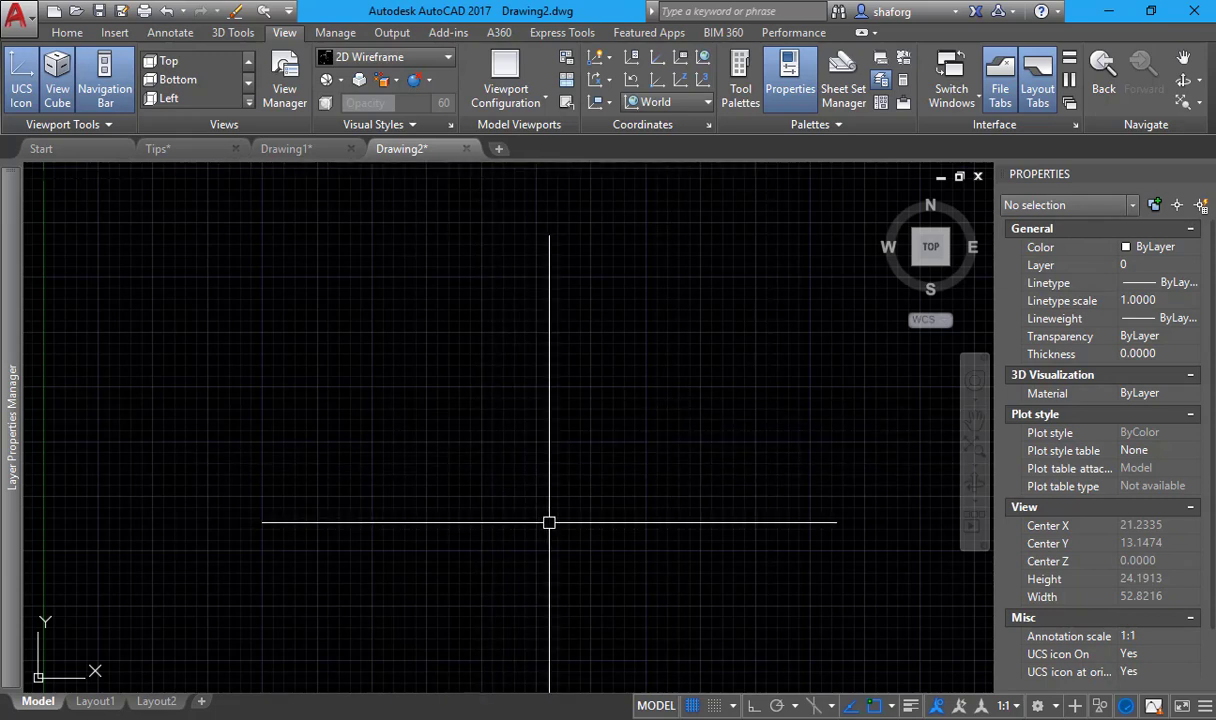
mouse_move(613, 499)
middle_mouse_down()
mouse_move(635, 500)
mouse_move(611, 503)
middle_mouse_up()
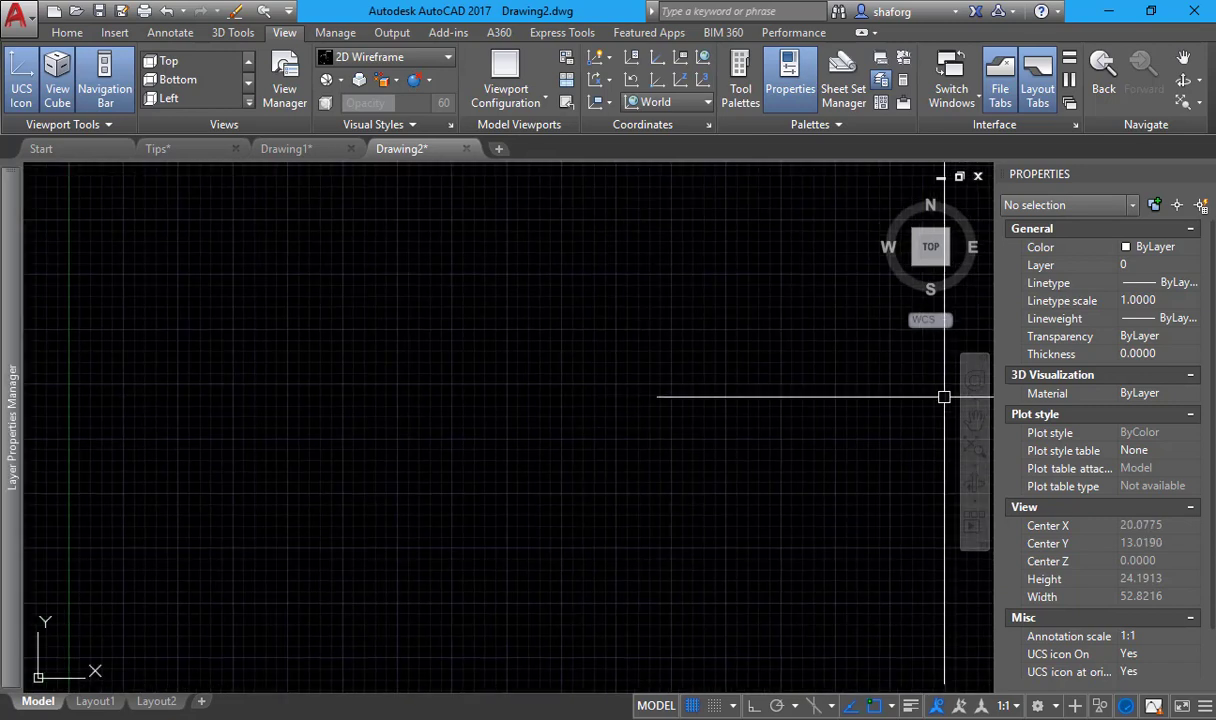
left_click(198, 150)
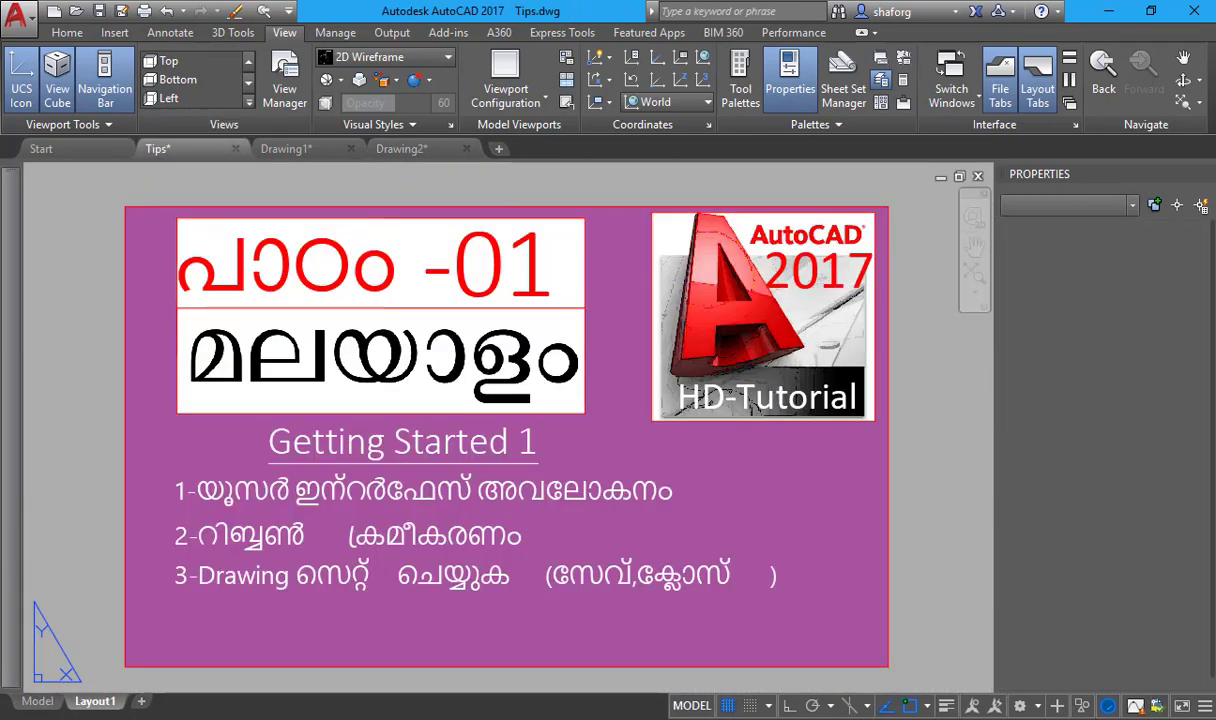
middle_click_drag(440, 426, 446, 421)
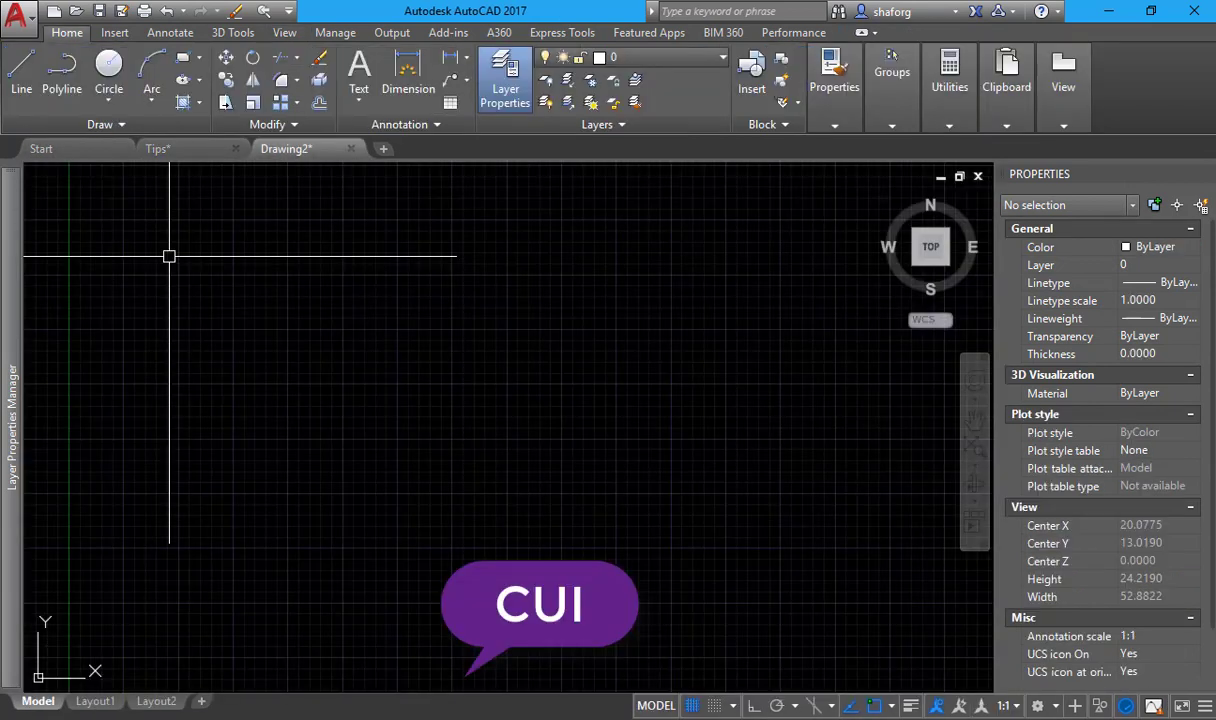
- Open the CUI editor and move Save to the top of Quick Access Toolbar 1, above New
type("c")
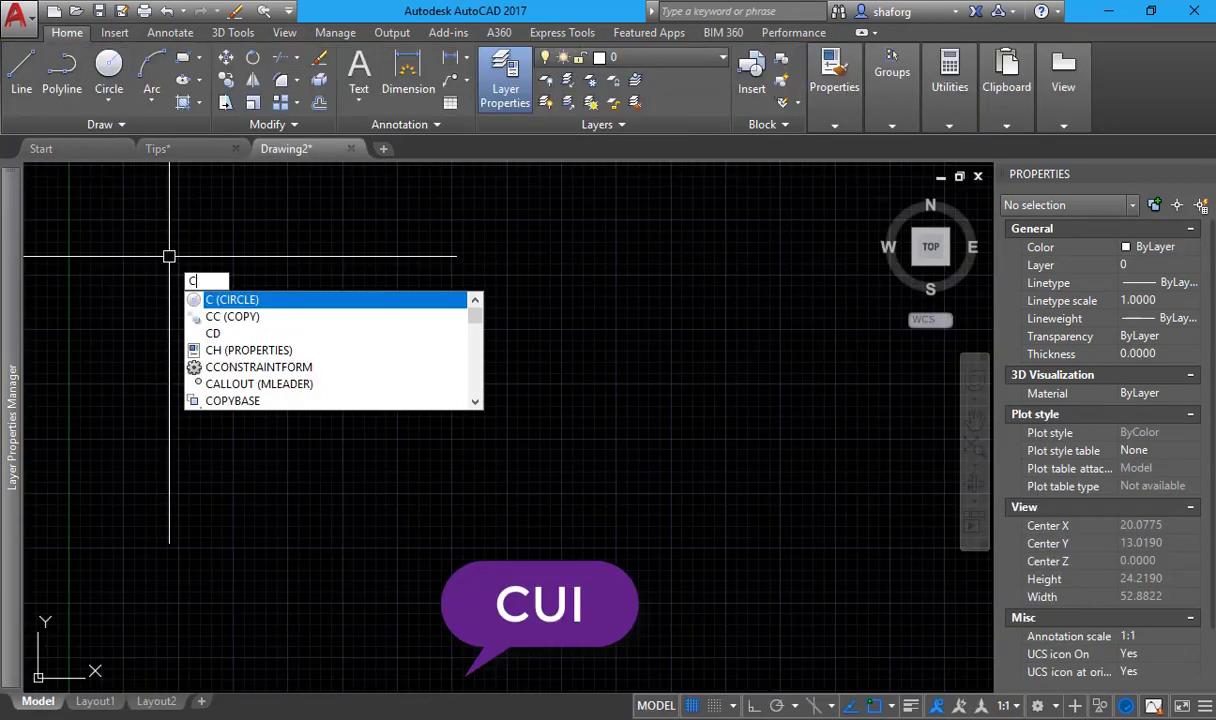
type("UI")
key("Return")
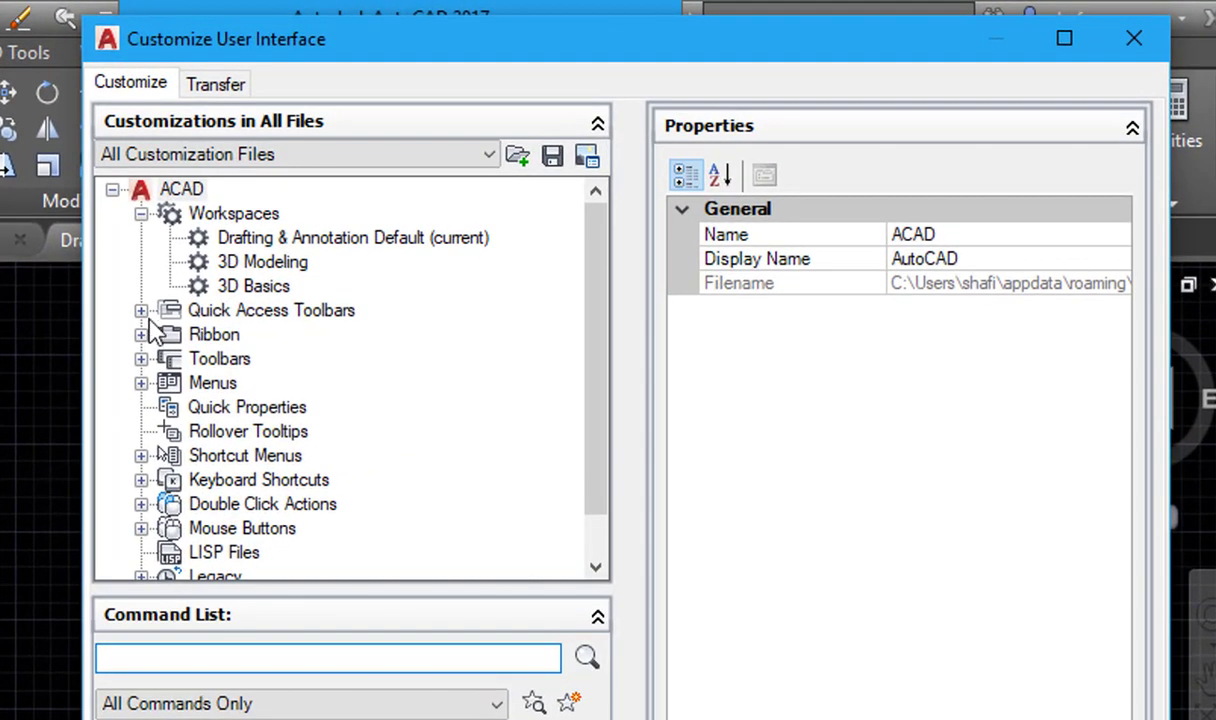
left_click(143, 310)
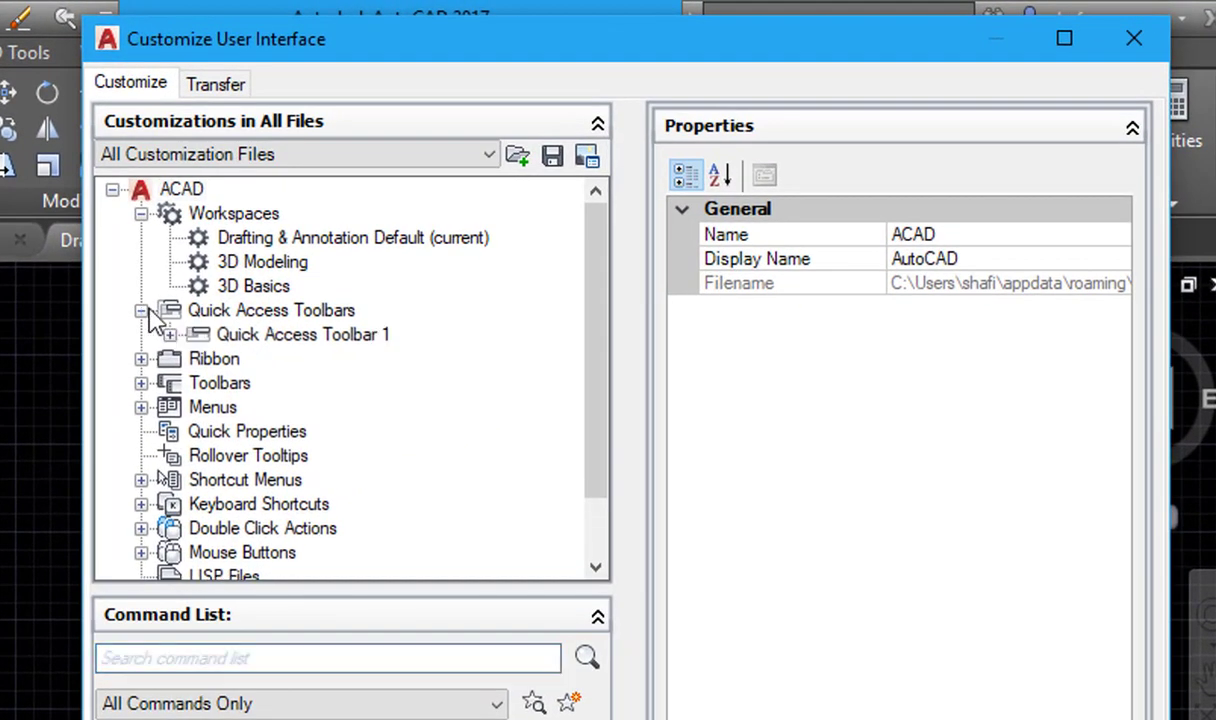
left_click(170, 334)
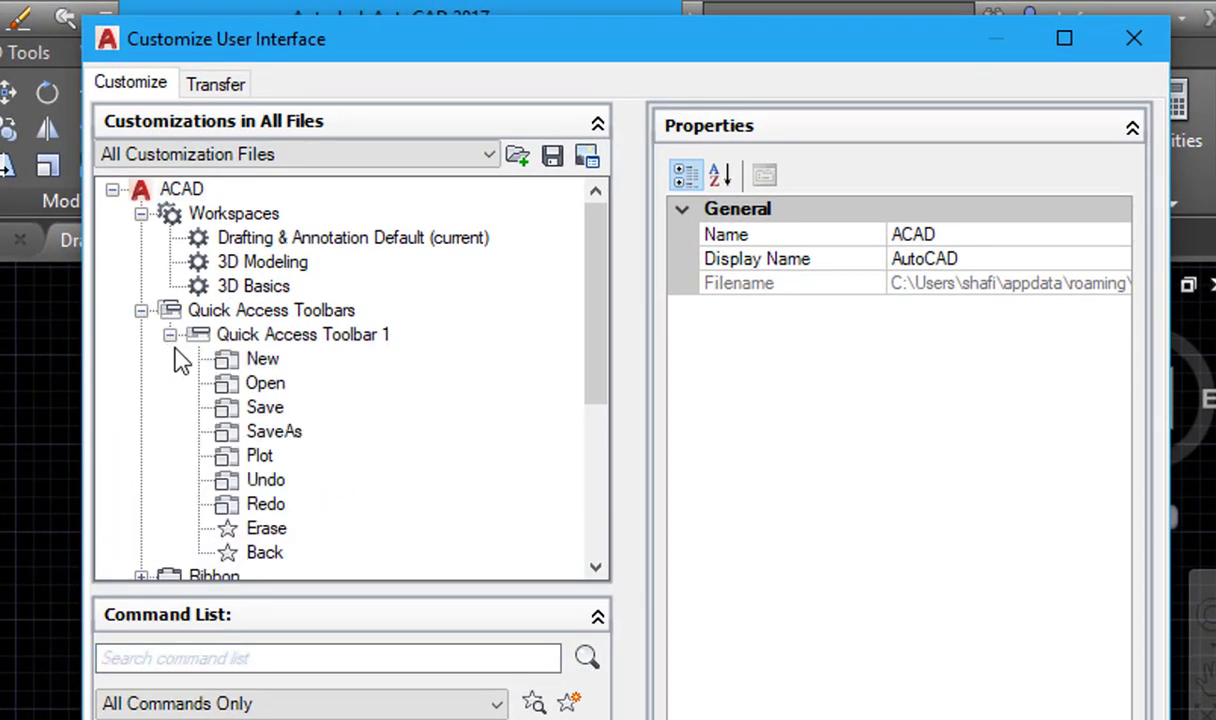
left_click(253, 388)
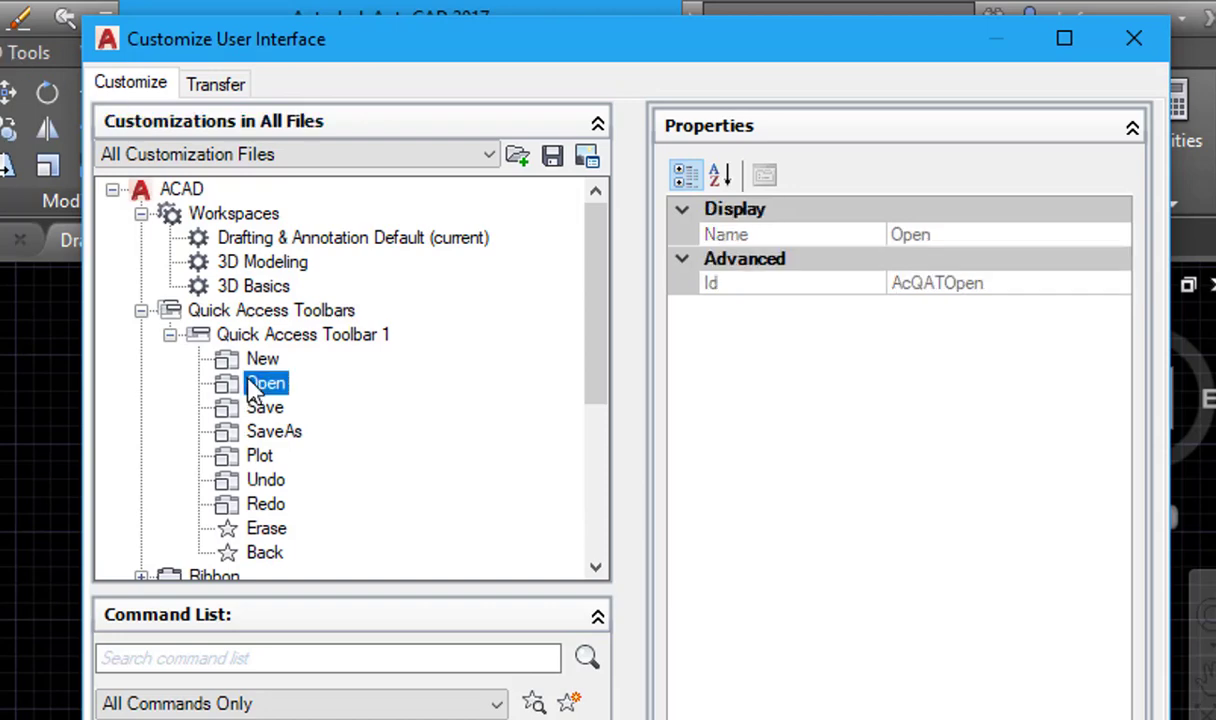
right_click(263, 360)
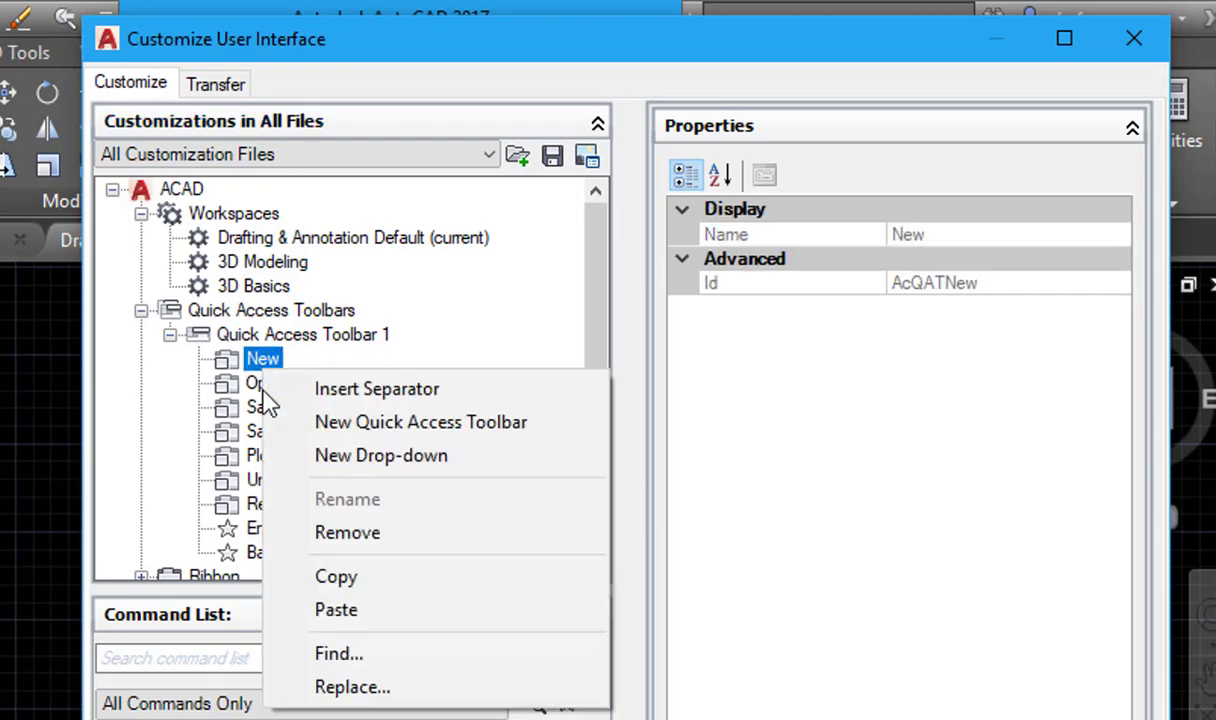
left_click(210, 446)
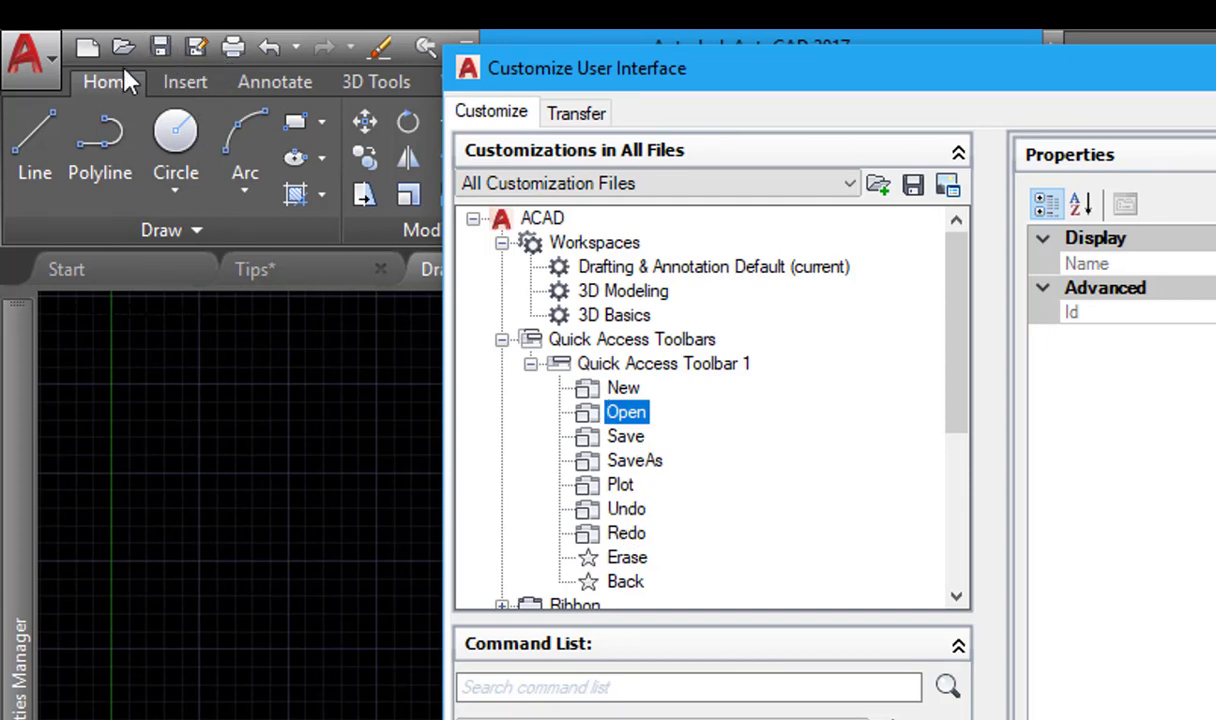
left_click(625, 440)
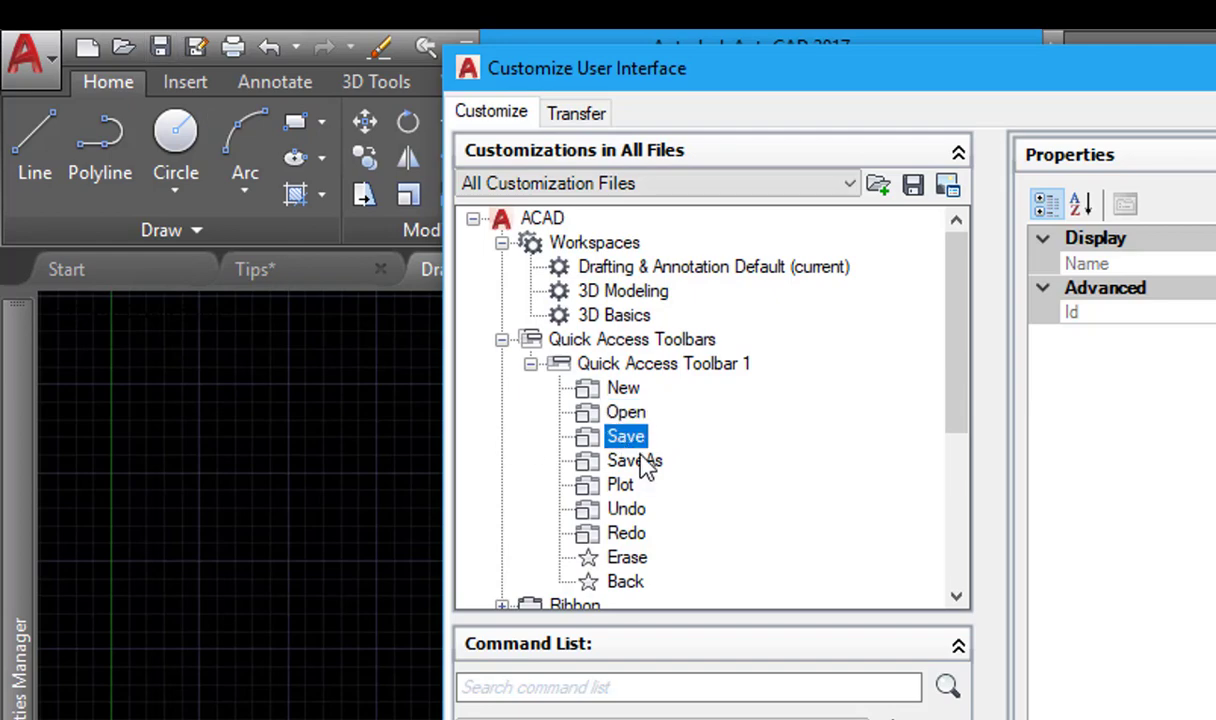
left_click_drag(640, 445, 641, 397)
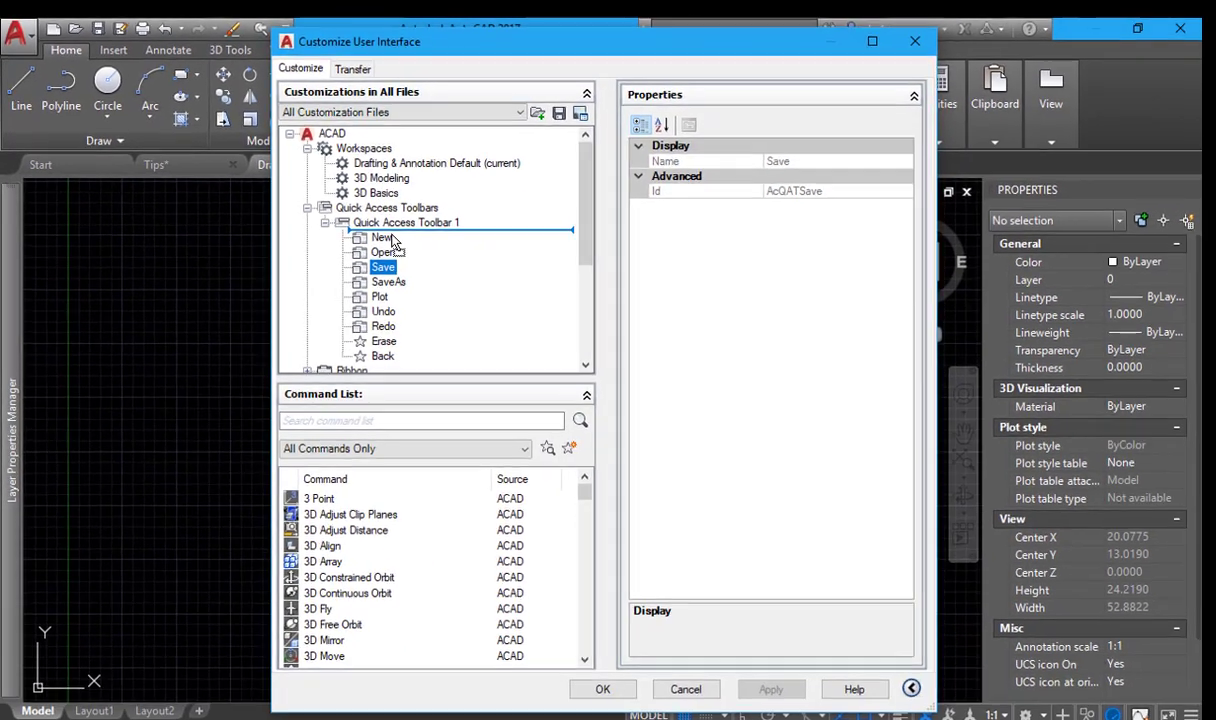
left_click_drag(392, 243, 392, 242)
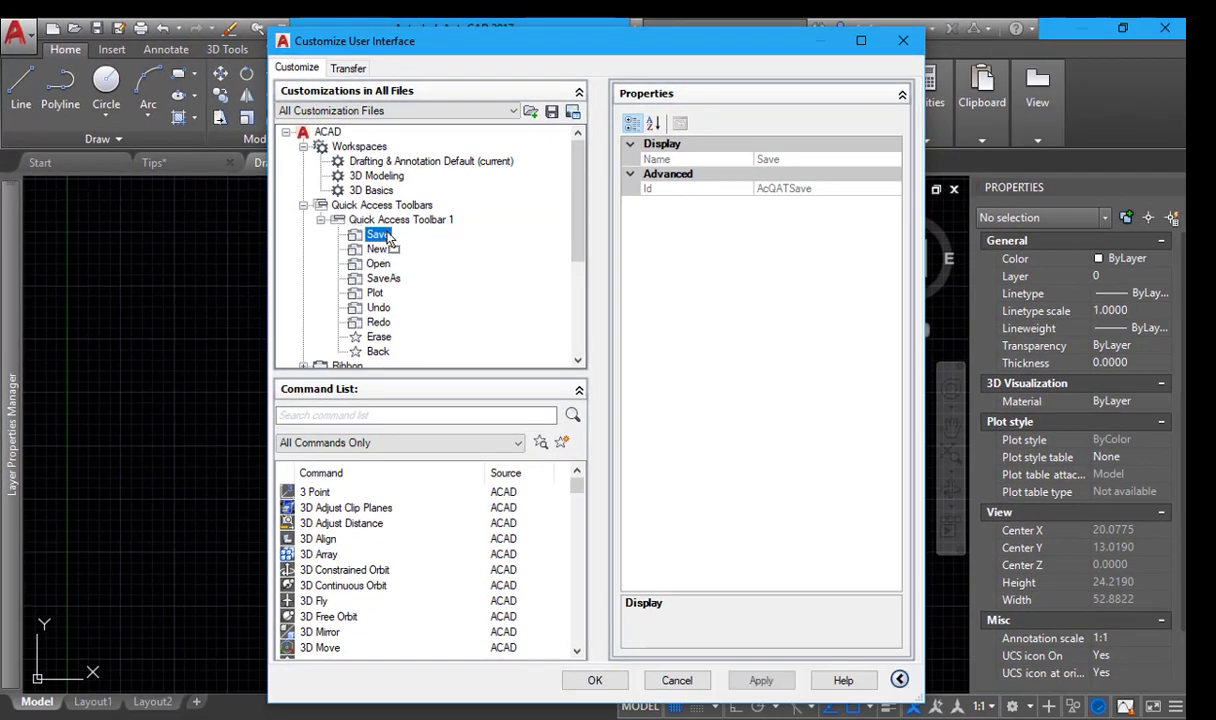
left_click(783, 682)
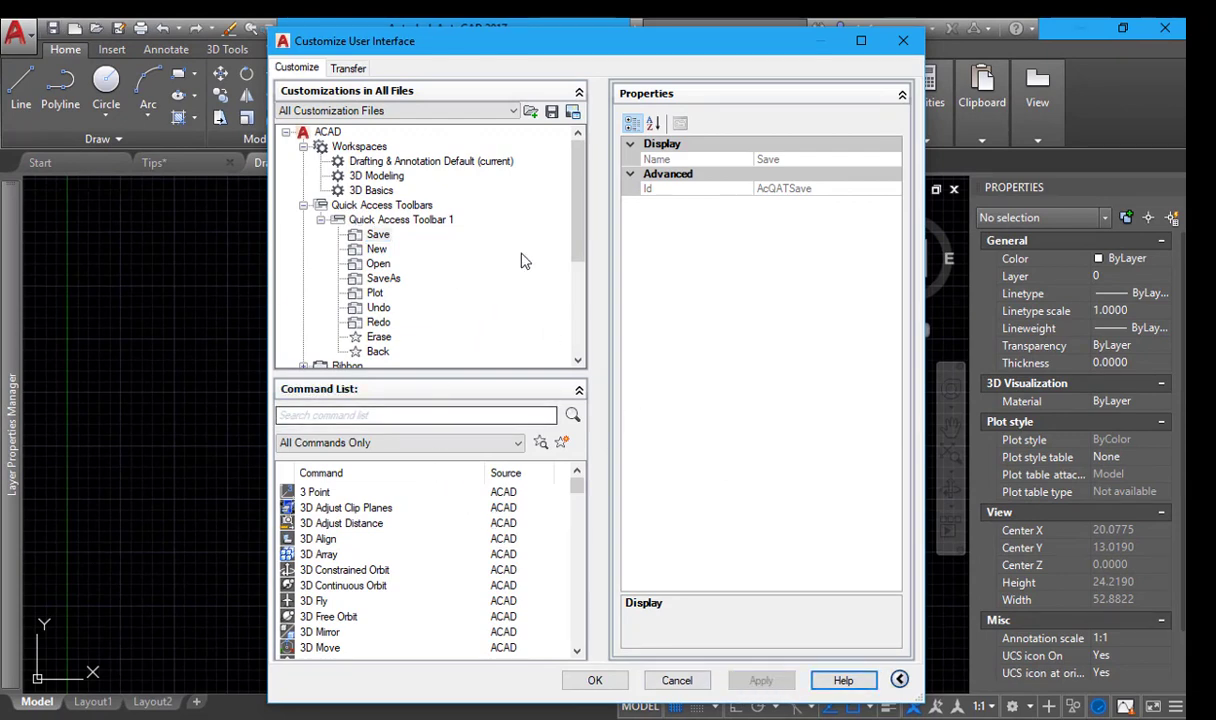
- Add the Pan command to the Quick Access Toolbar just above Undo and close the editor
scroll(450, 350, "down", 2)
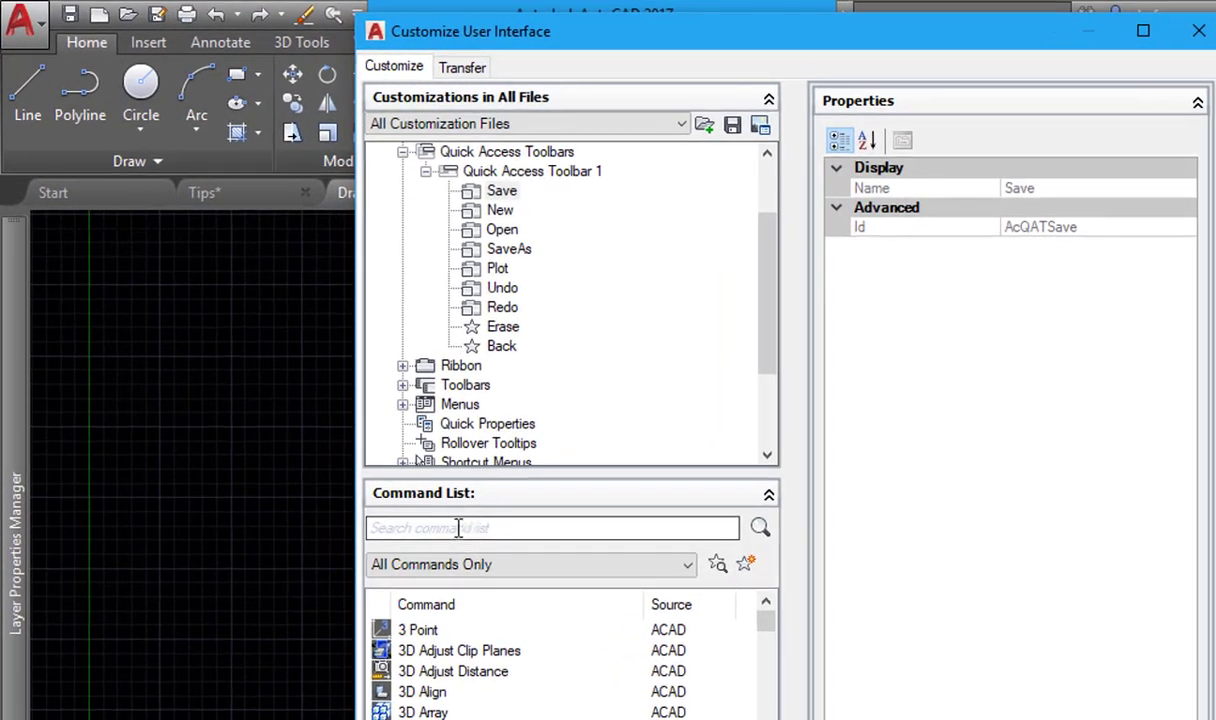
left_click(458, 528)
type("P")
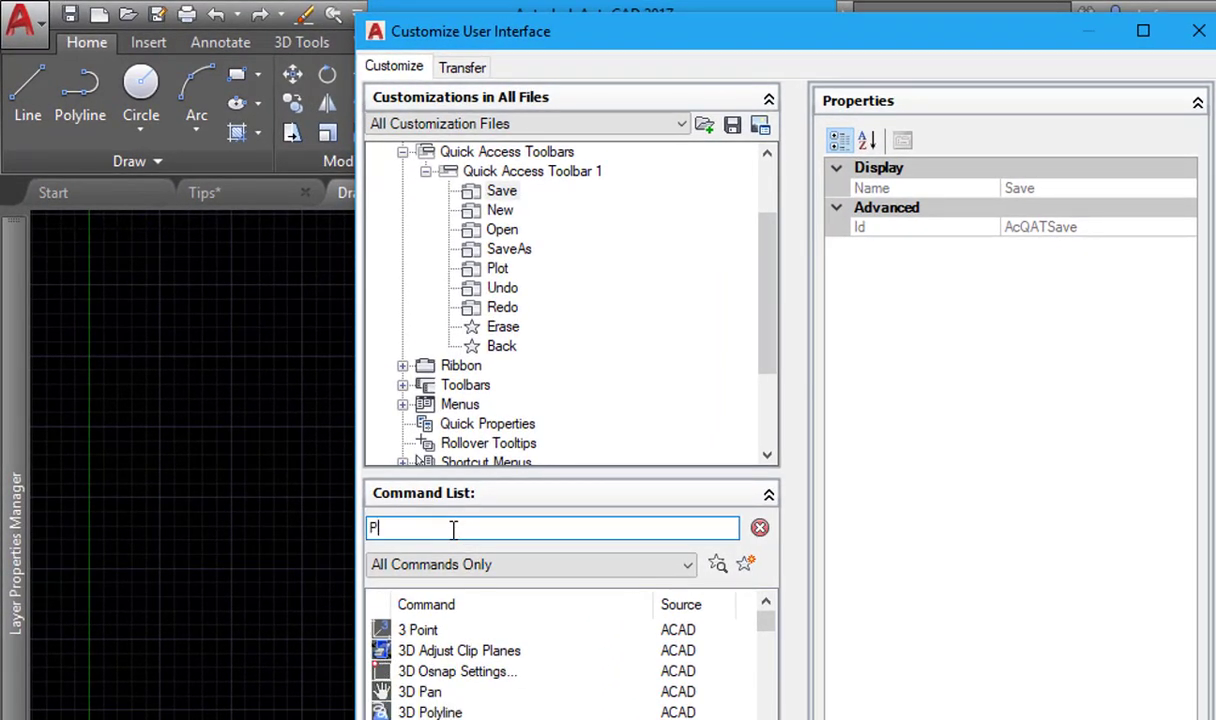
type("AN")
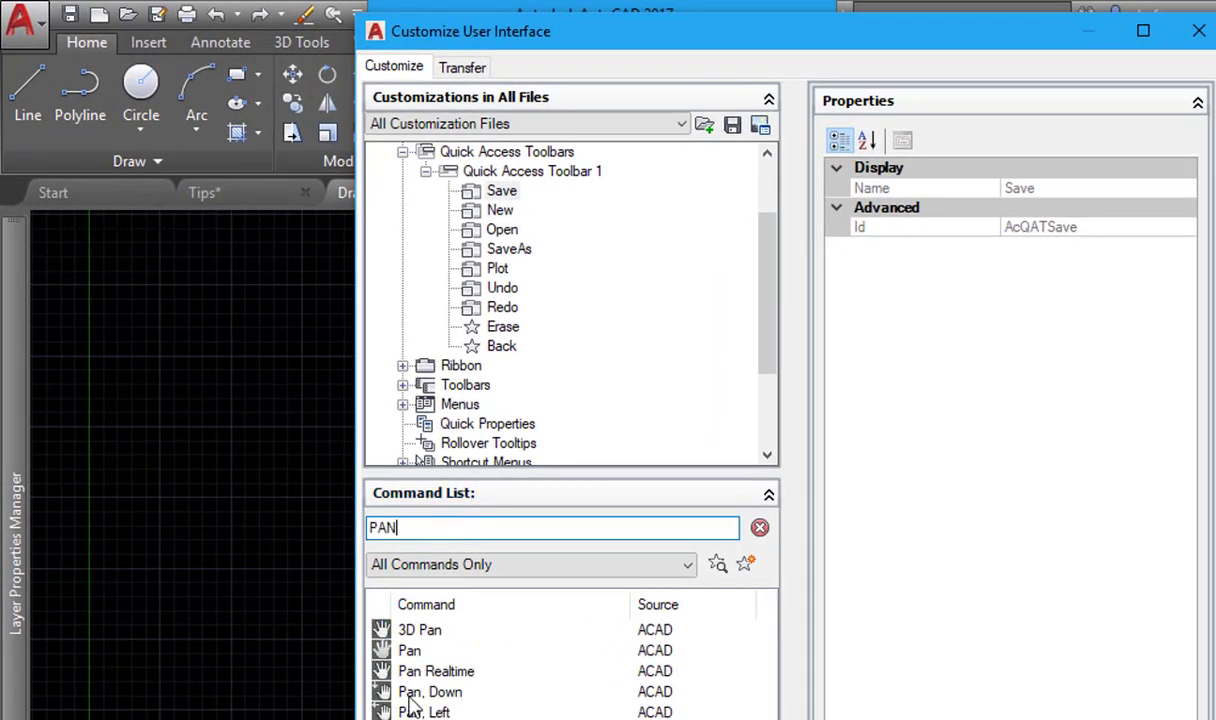
left_click(437, 655)
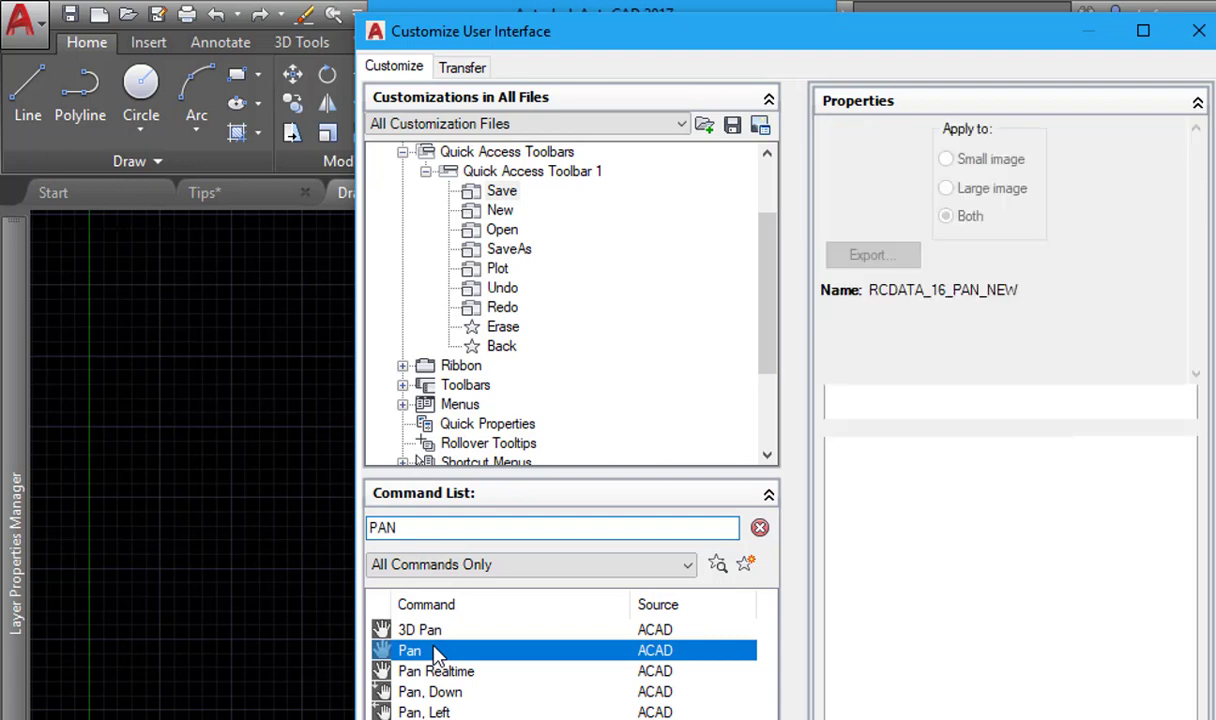
right_click(437, 655)
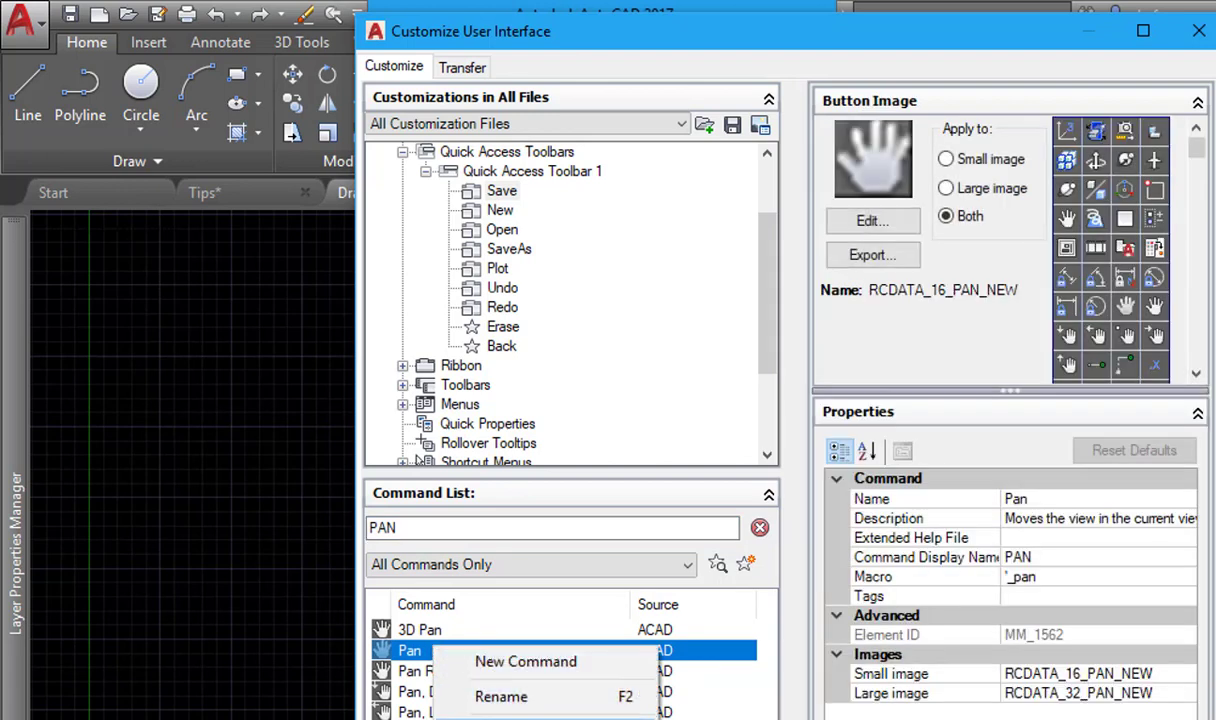
left_click(513, 541)
left_click(503, 310)
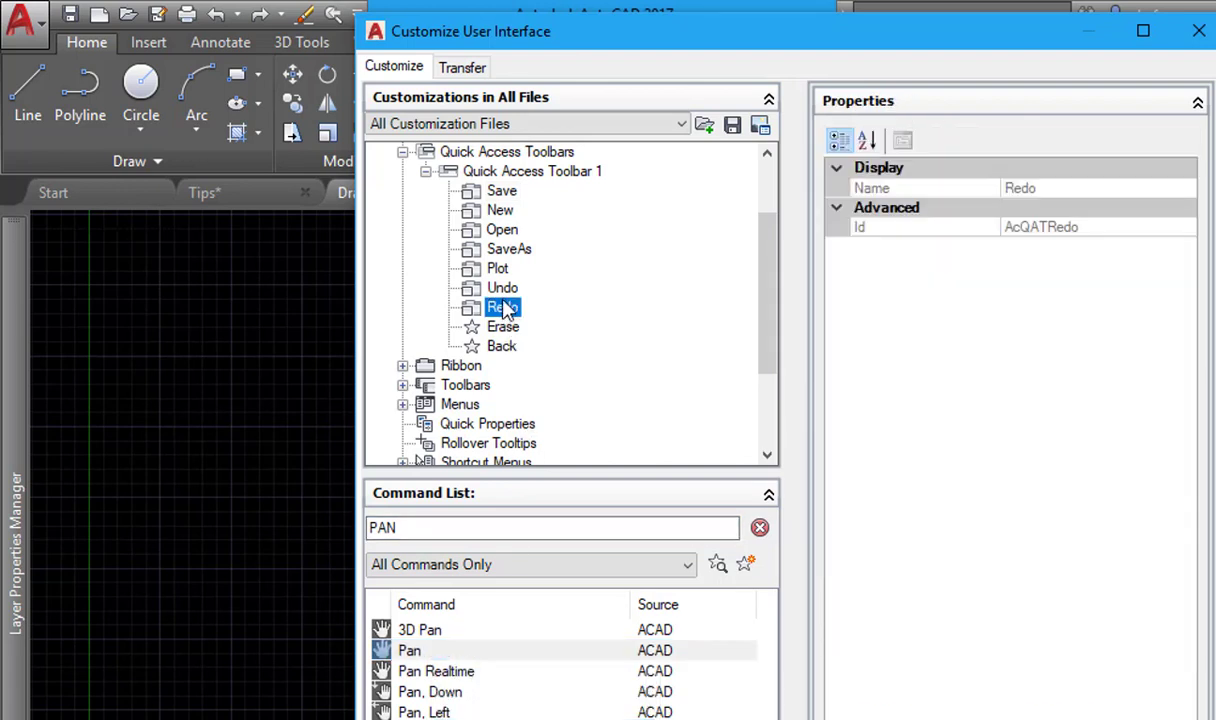
right_click(500, 290)
left_click_drag(409, 650, 500, 285)
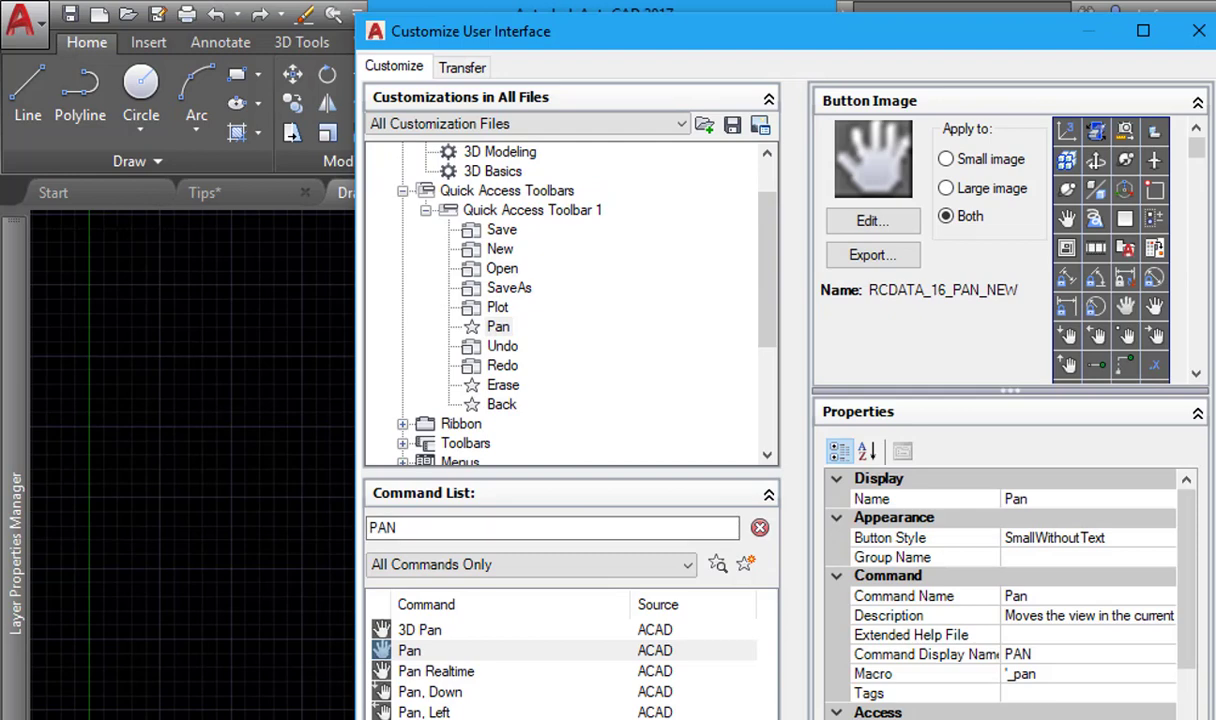
key("Return")
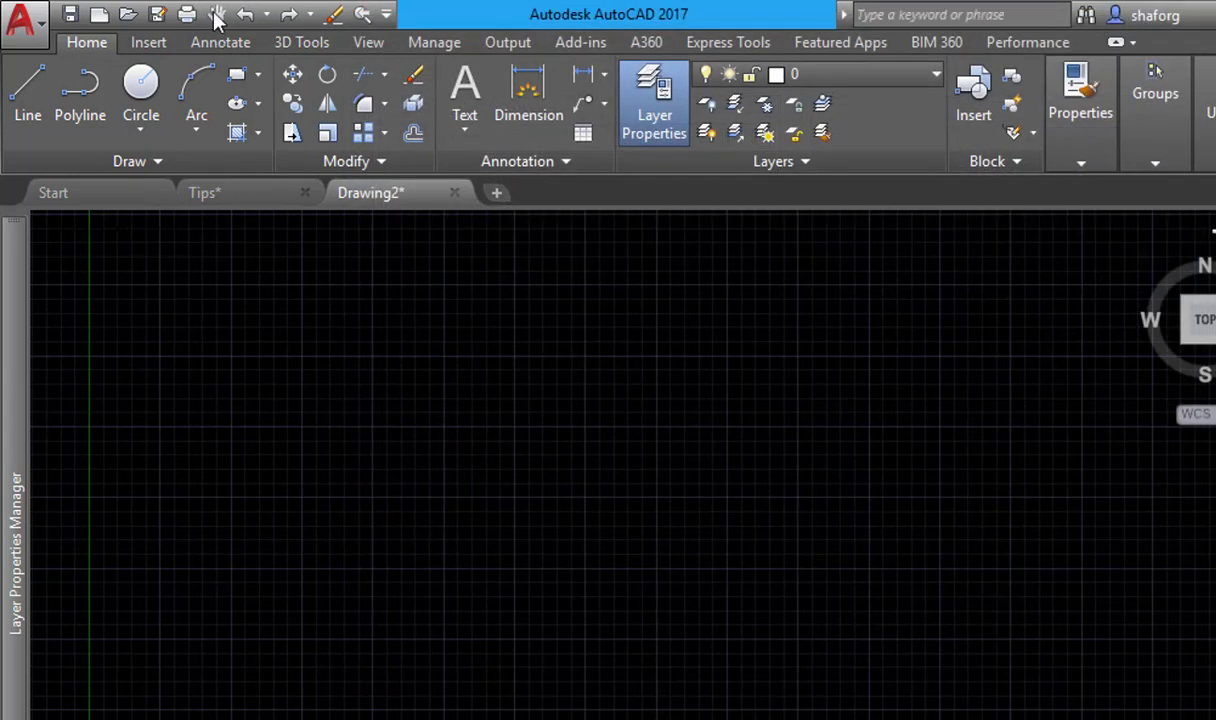
left_click(148, 42)
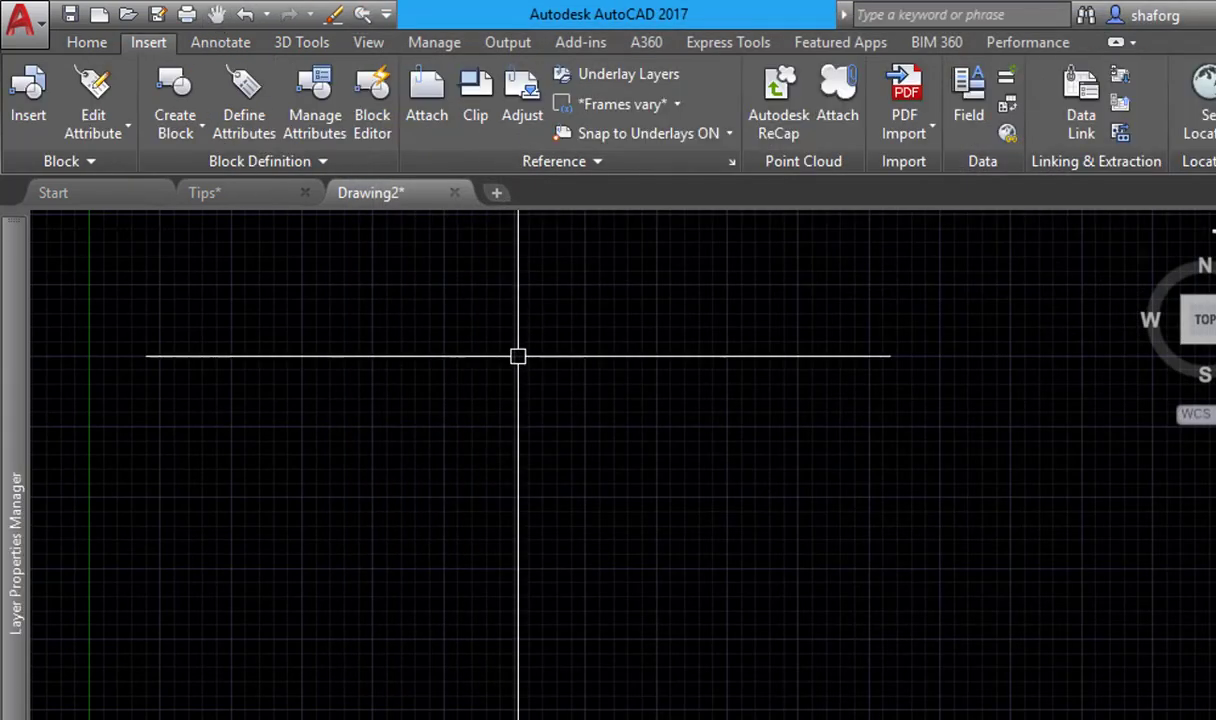
type("CUI")
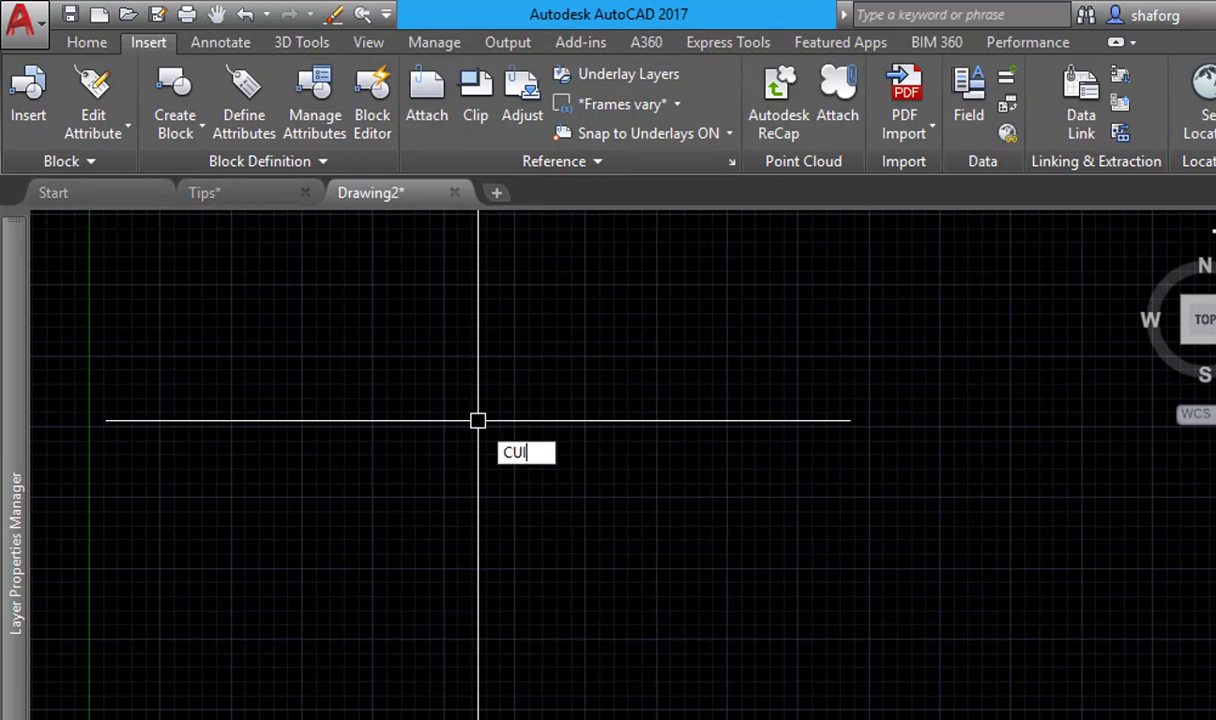
key("Return")
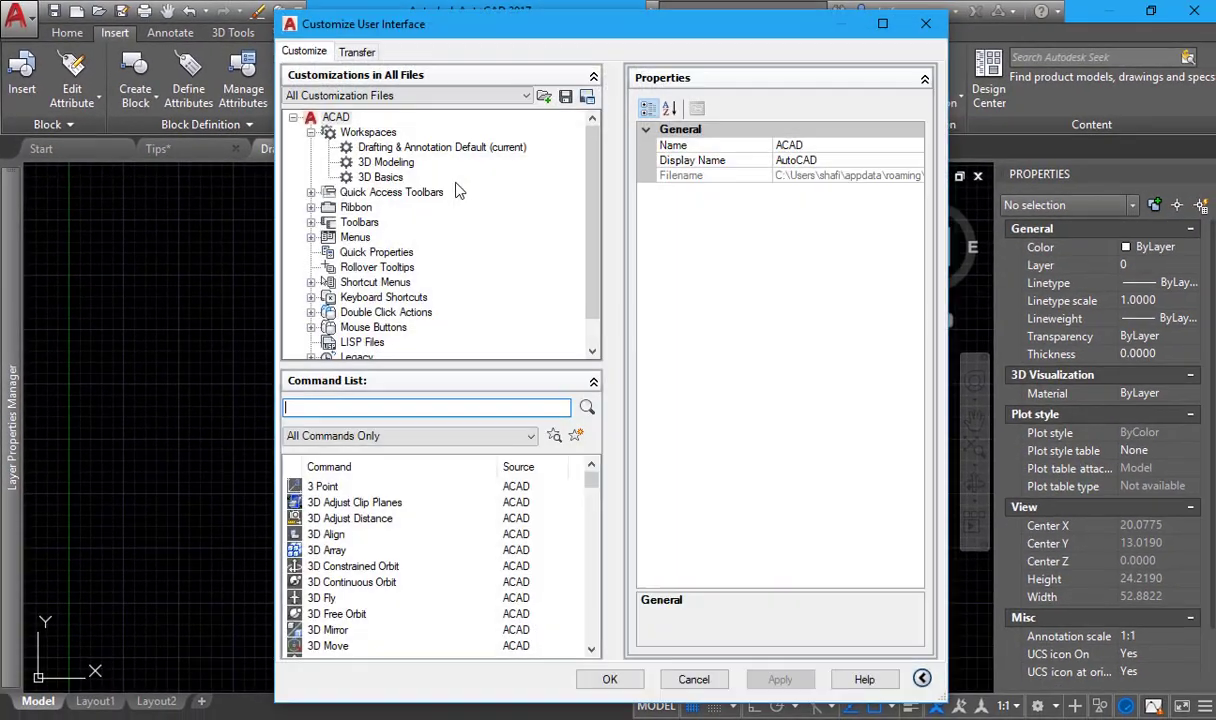
left_click(311, 224)
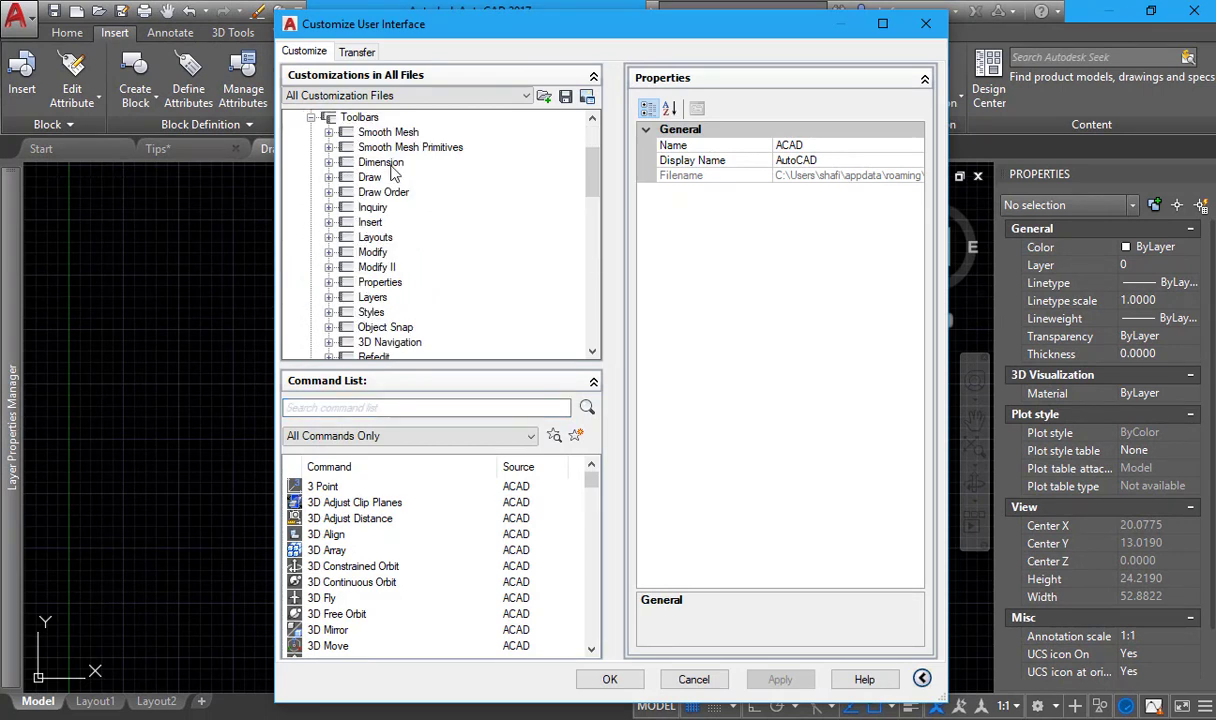
left_click(328, 178)
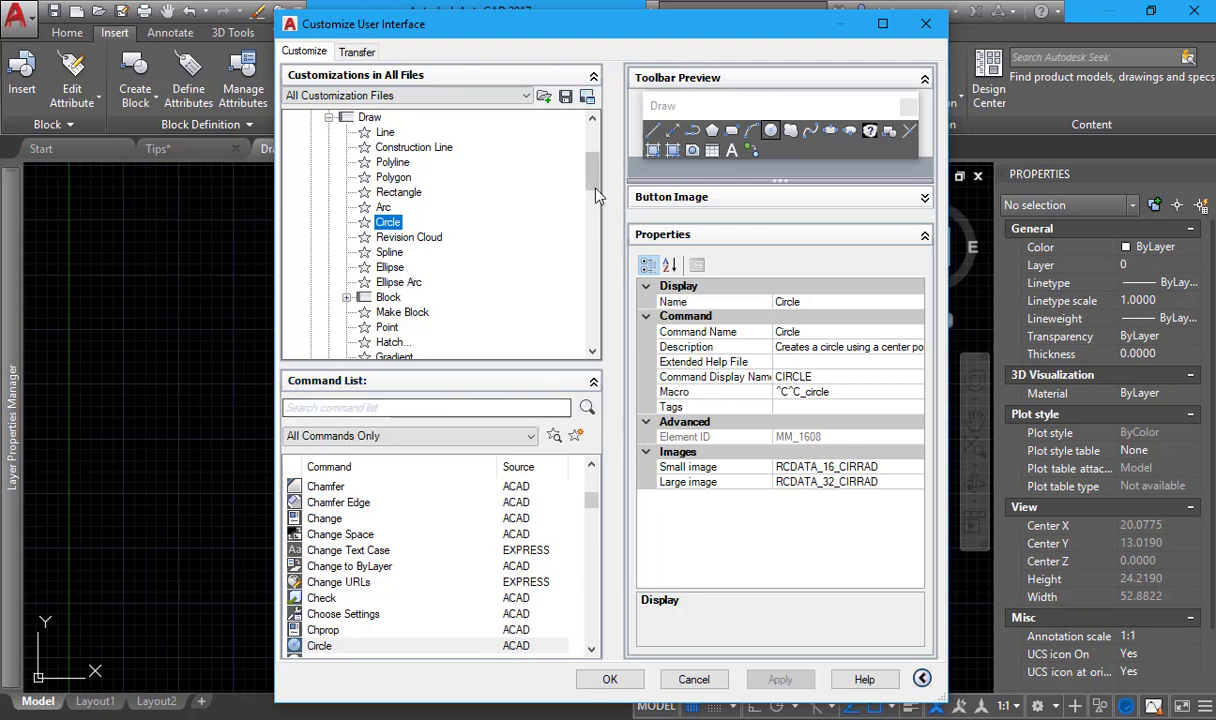
left_click_drag(592, 168, 594, 294)
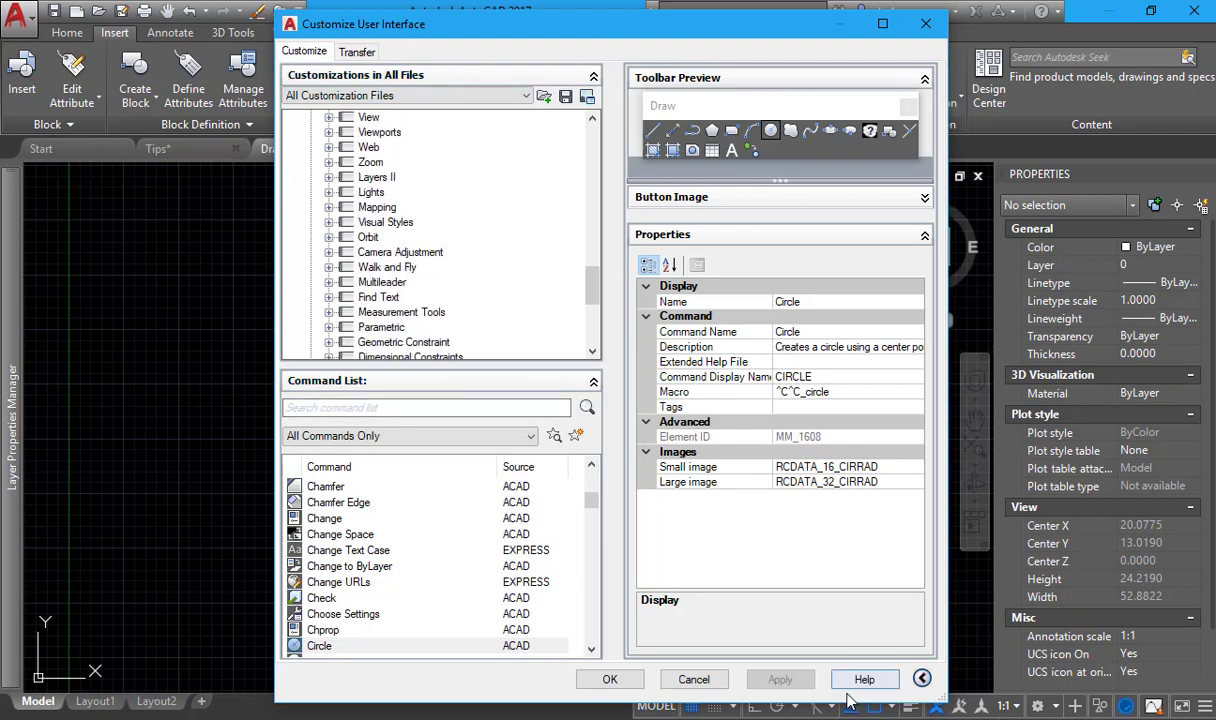
left_click(697, 681)
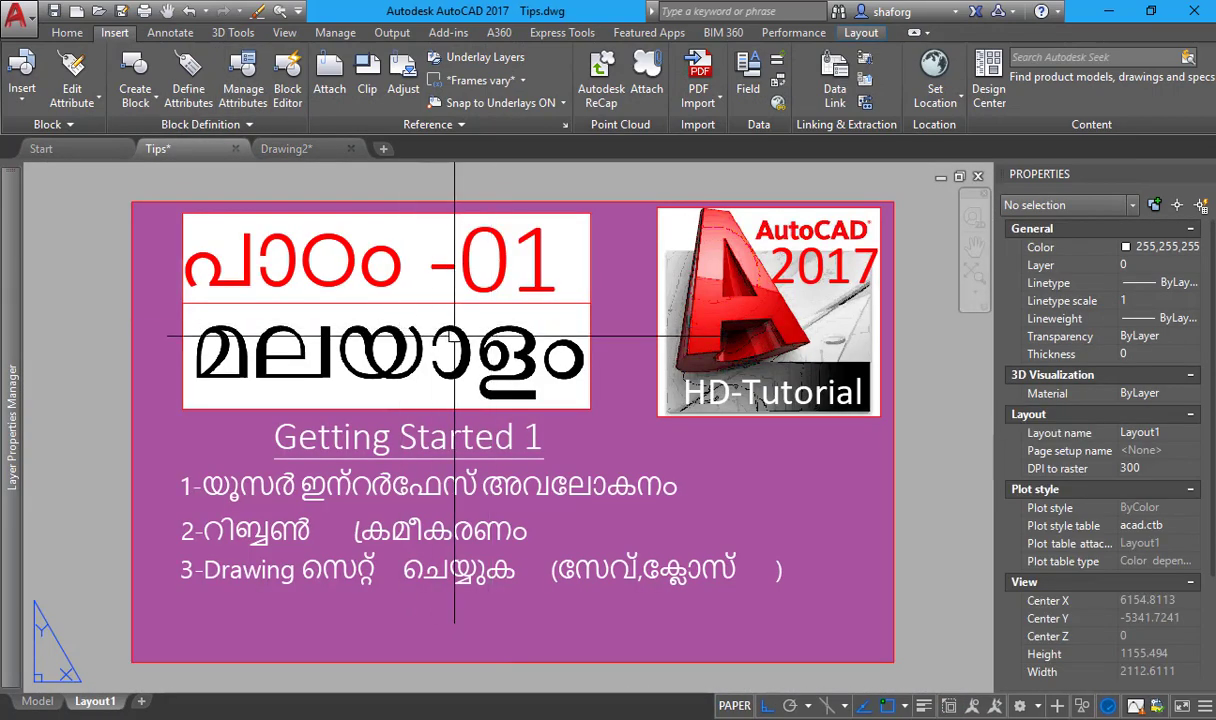
- Leave the Tips Layout1 sheet and return to the Start page
middle_click_drag(480, 356, 432, 367)
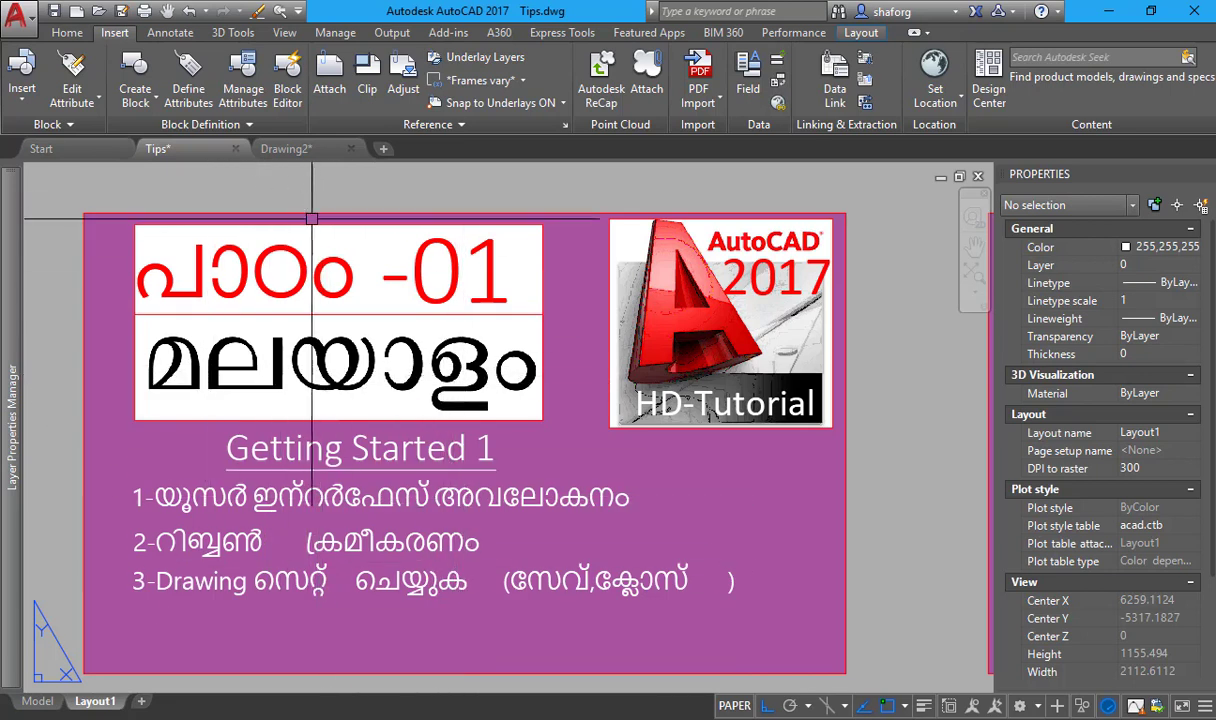
scroll(425, 369, "down", 5)
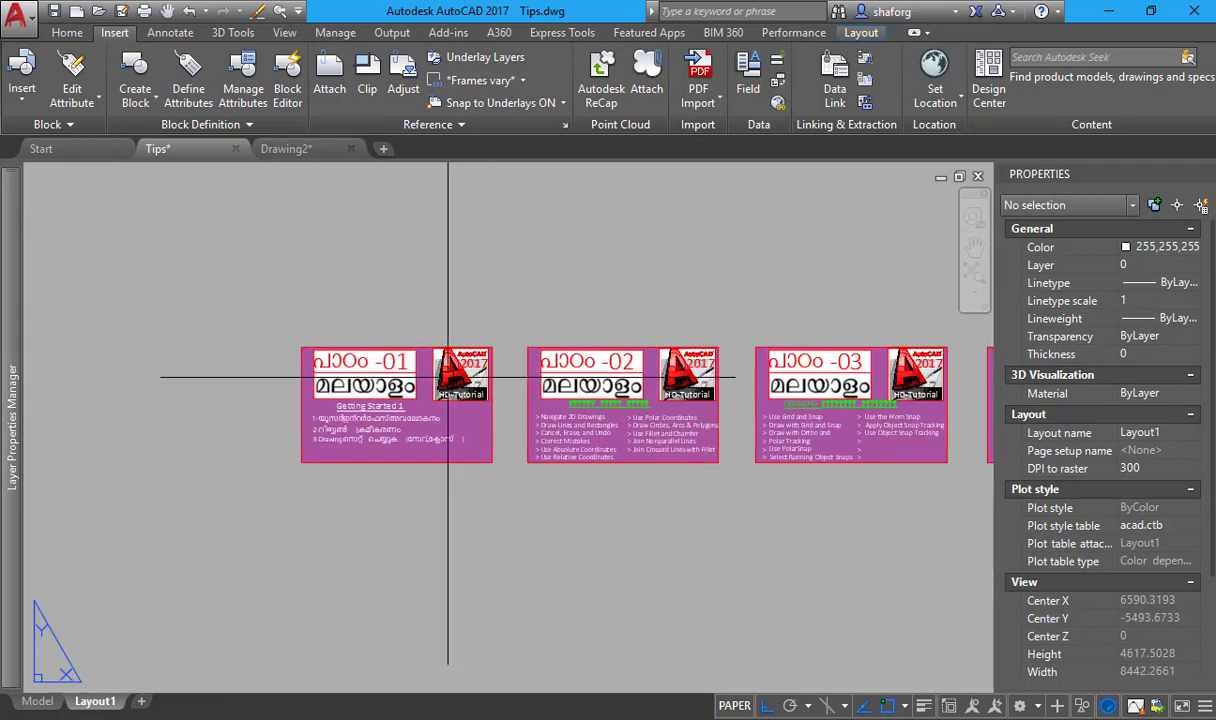
left_click(50, 148)
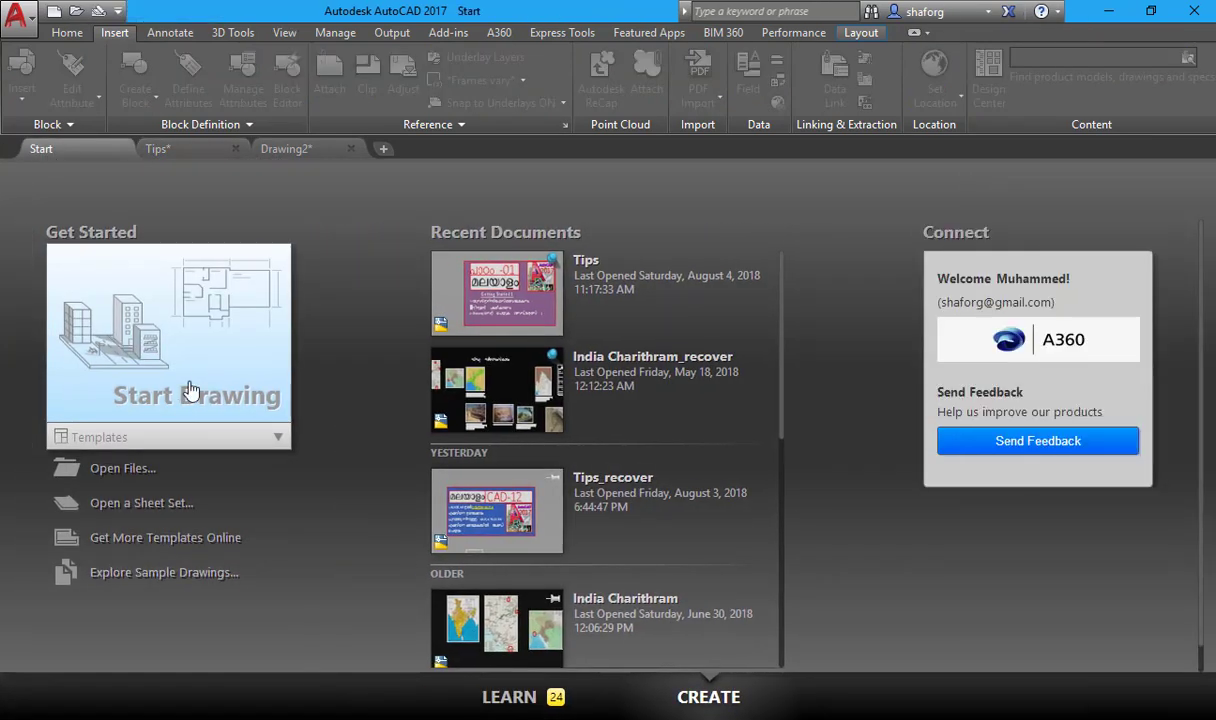
- Switch to Drawing2, cancel a stray distance measurement, and open the Dimension Style Manager
left_click(292, 148)
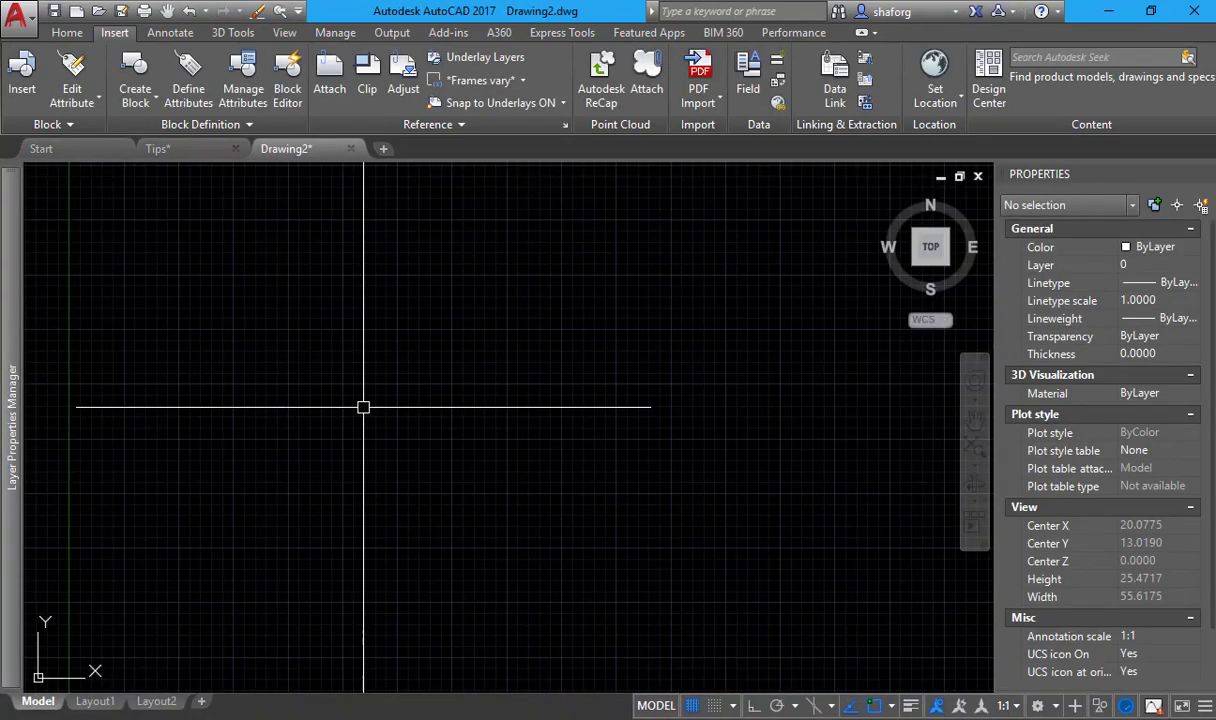
type("DS")
key("Return")
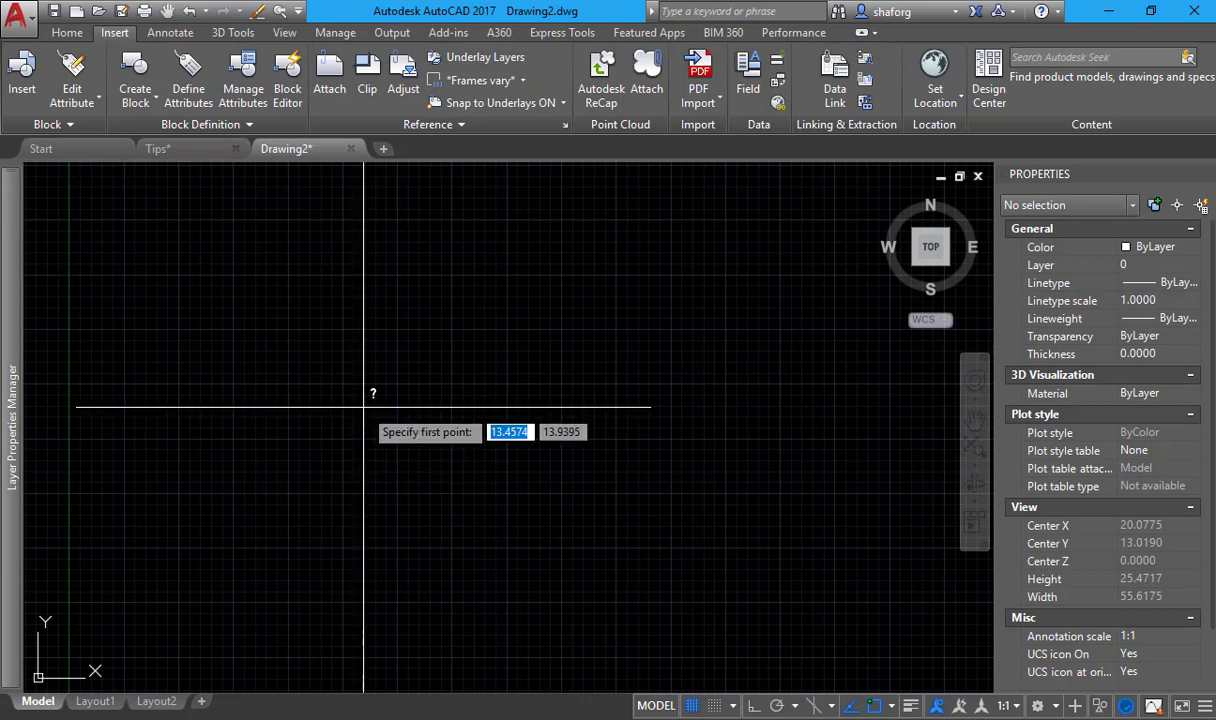
key("Escape")
type("DS")
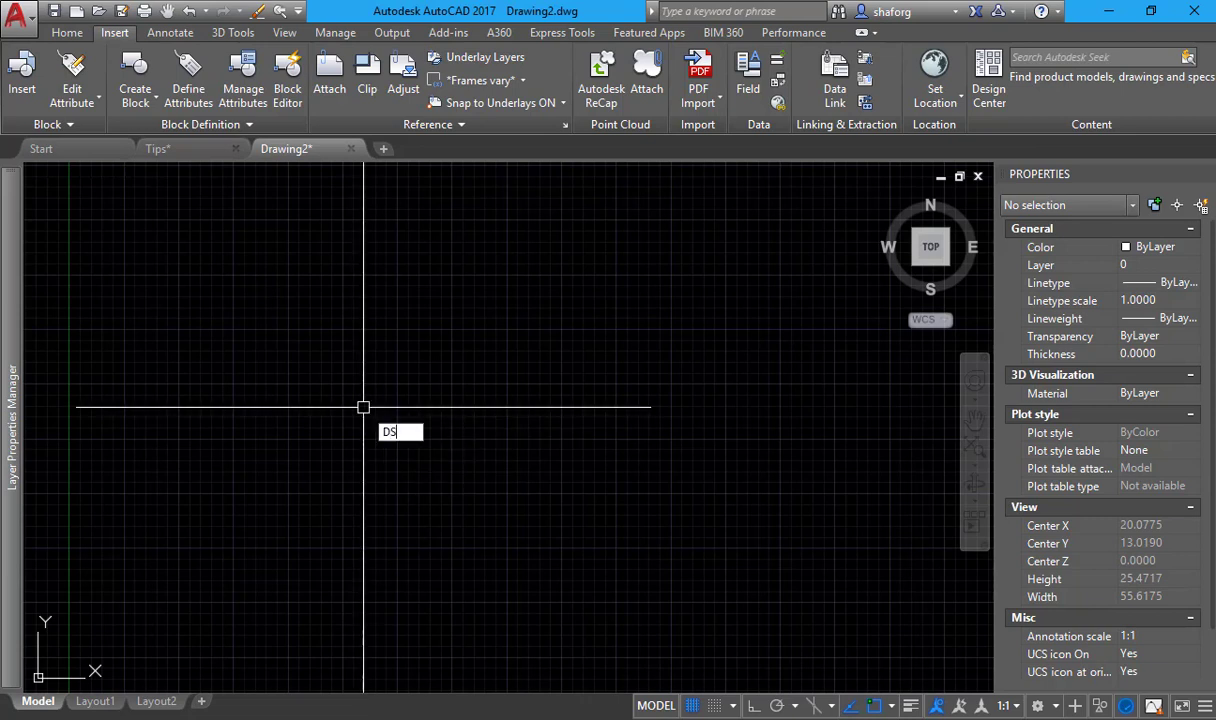
type("T")
key("Return")
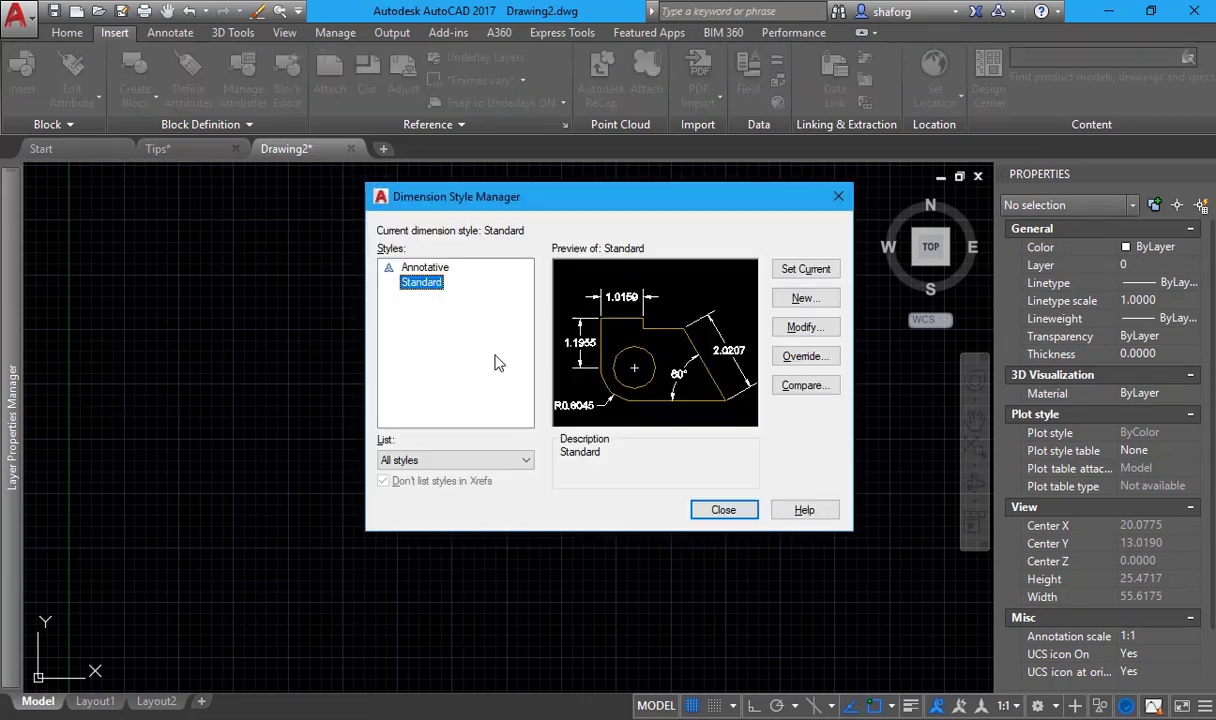
- Create a dimension style 'Copy of Annotative' based on Annotative, keeping its default units
key("Up")
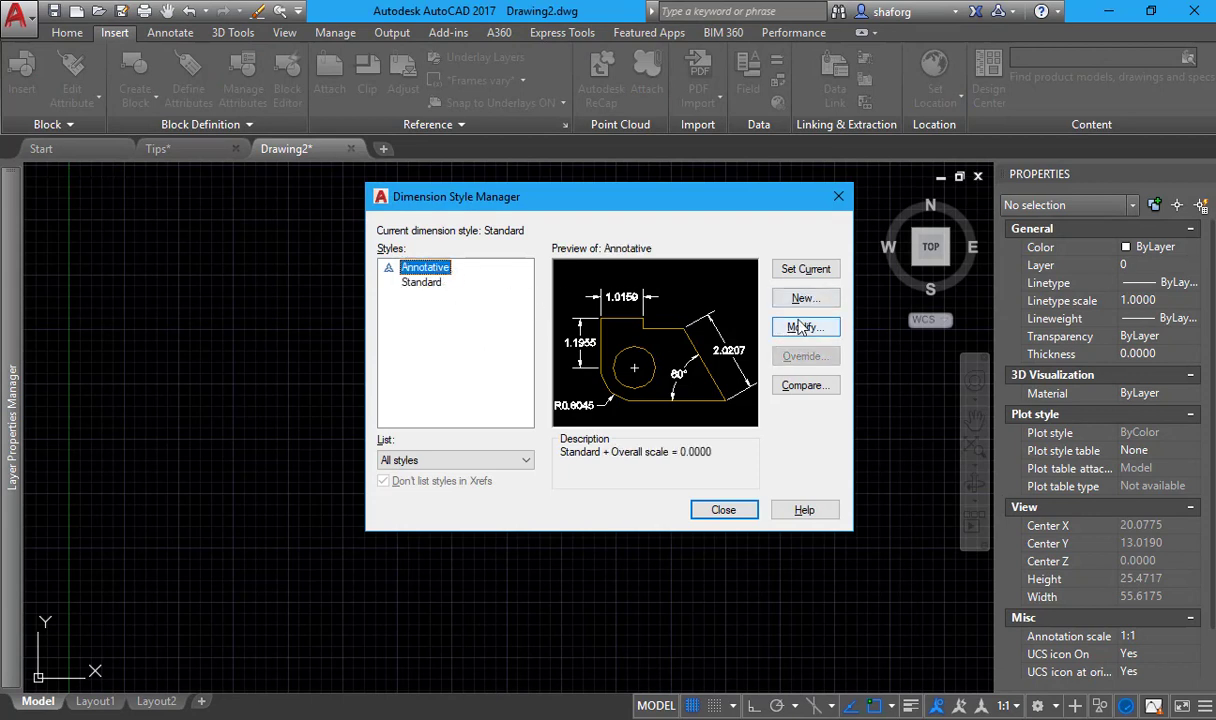
left_click_drag(679, 204, 595, 215)
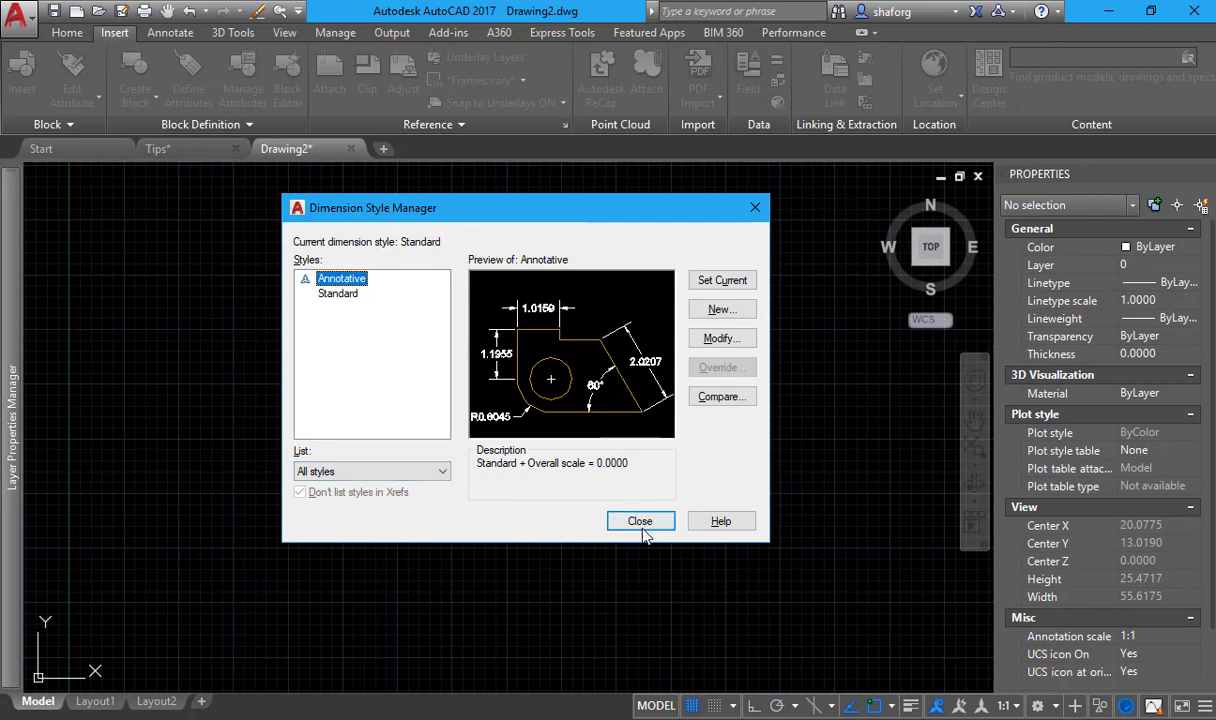
left_click(720, 309)
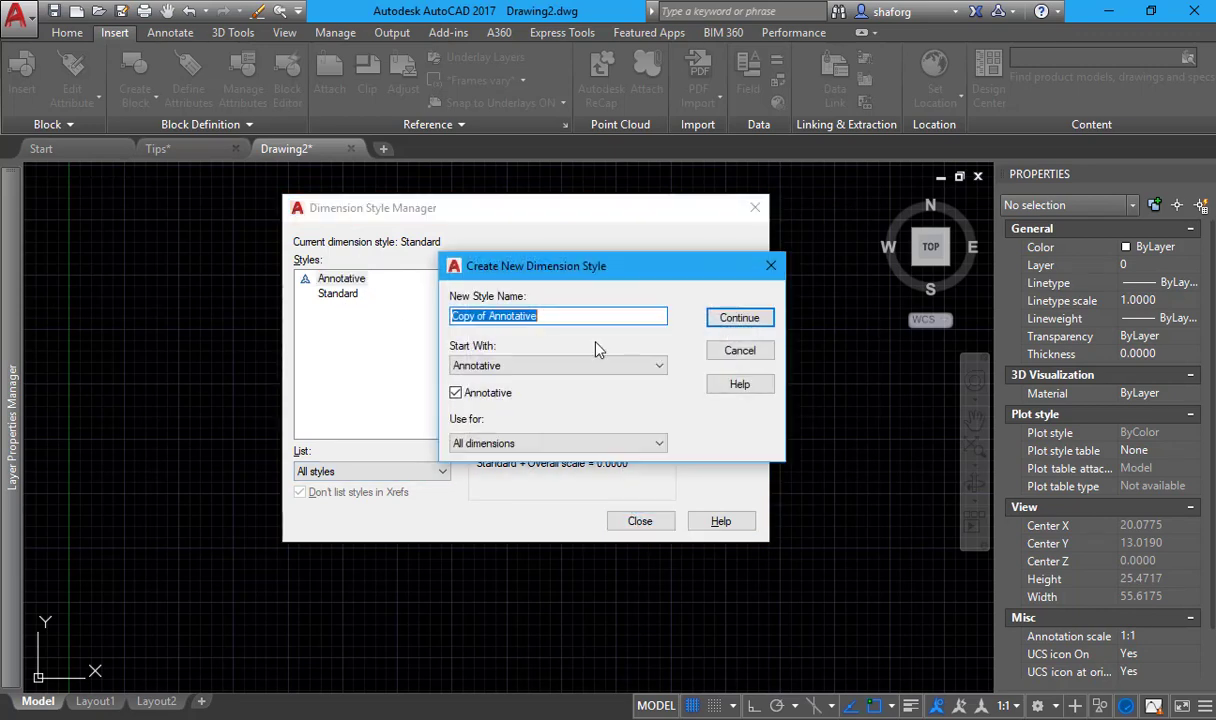
left_click(739, 319)
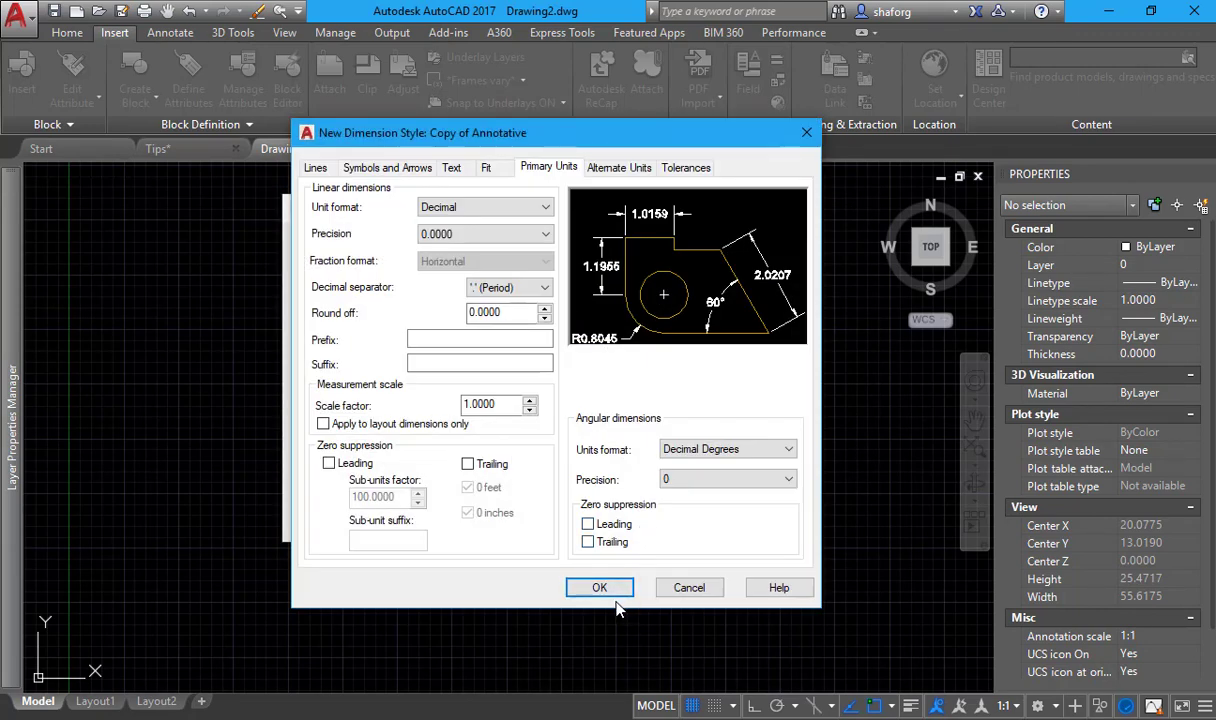
left_click(620, 592)
left_click(644, 598)
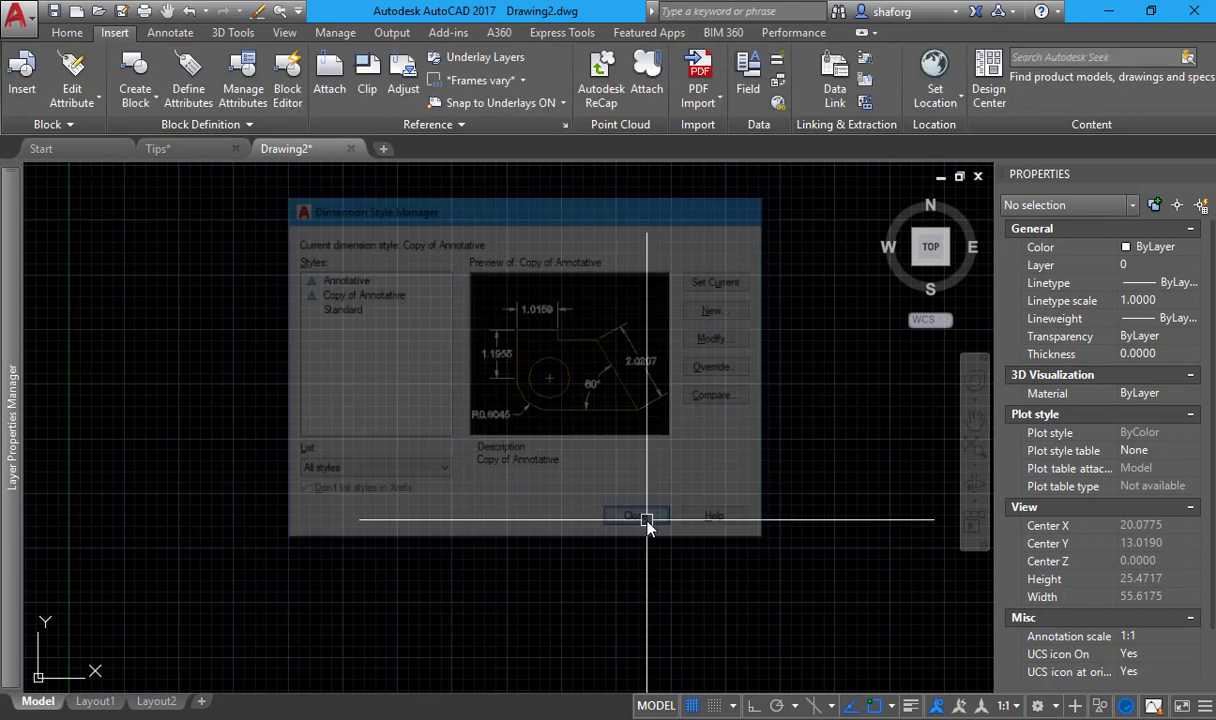
middle_click_drag(412, 387, 402, 404)
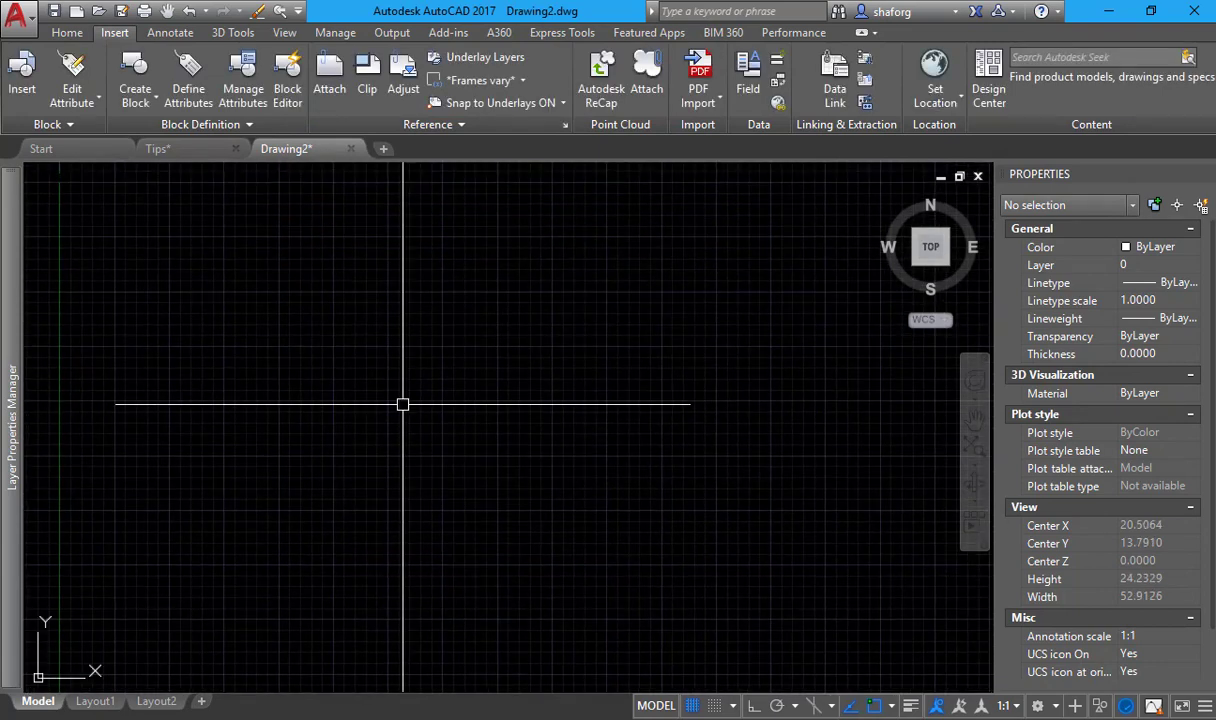
type("UN")
- Set length units to Architectural and insertion scale to Millimeters, accepting the warning
key("Return")
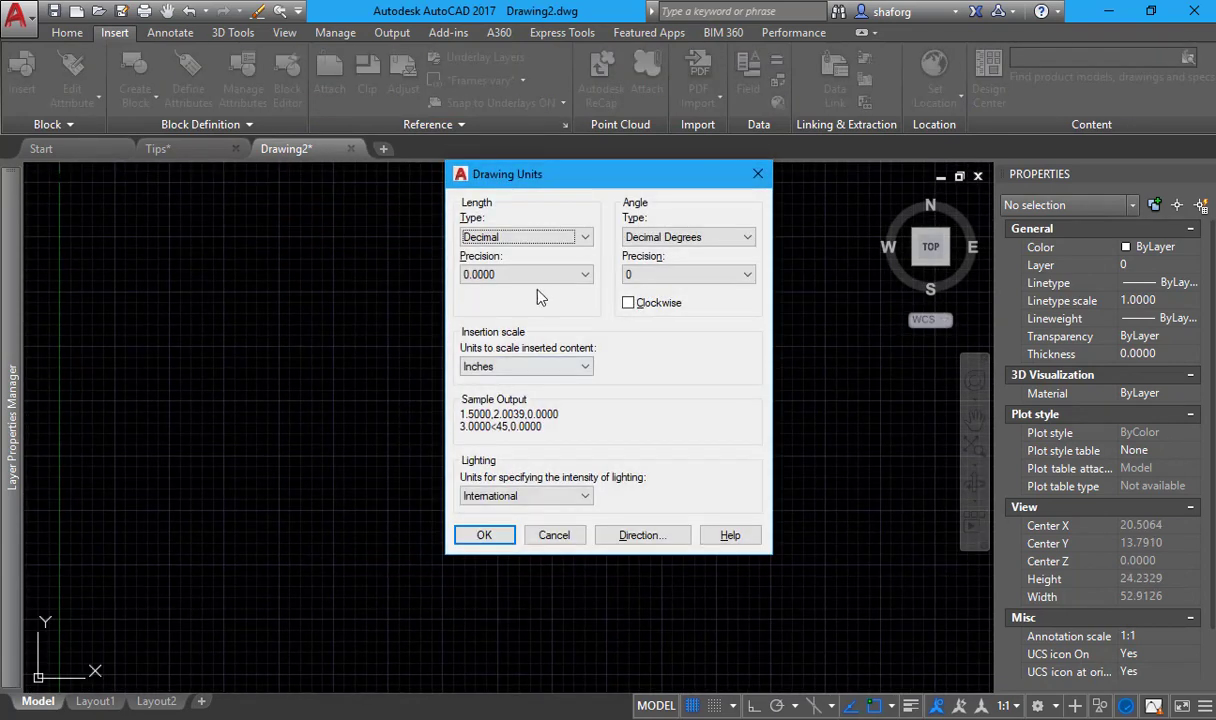
left_click(498, 238)
left_click(514, 252)
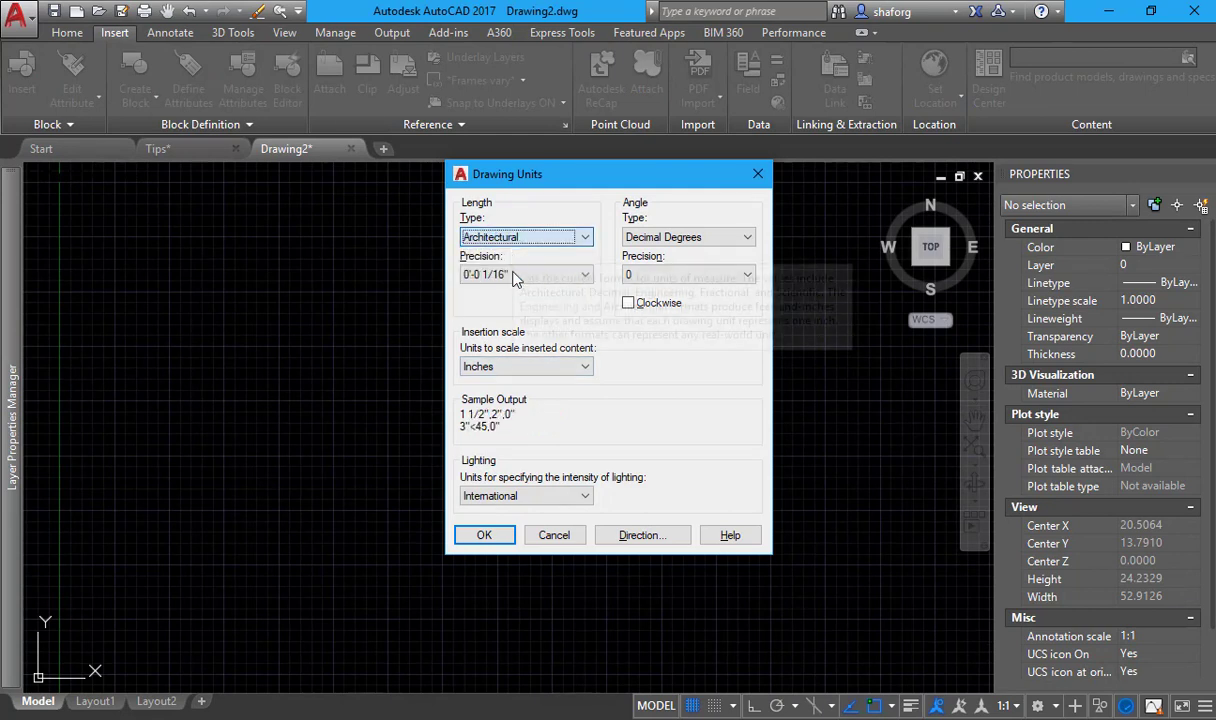
left_click(508, 367)
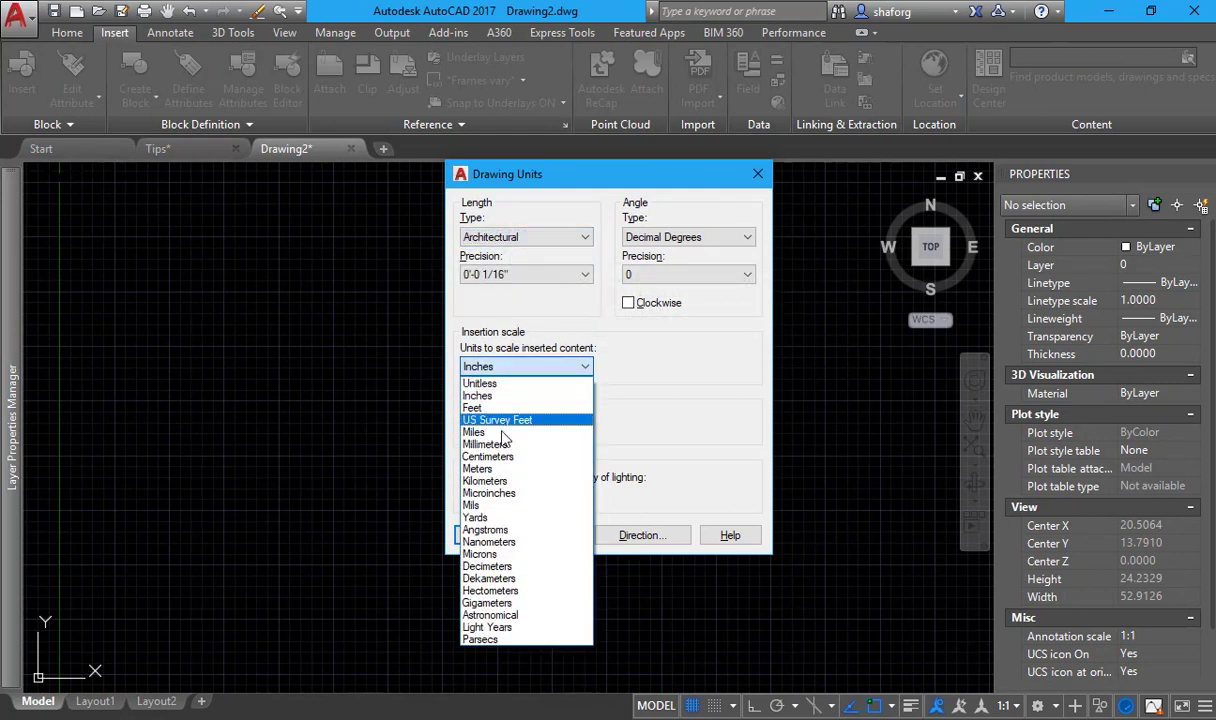
left_click(485, 444)
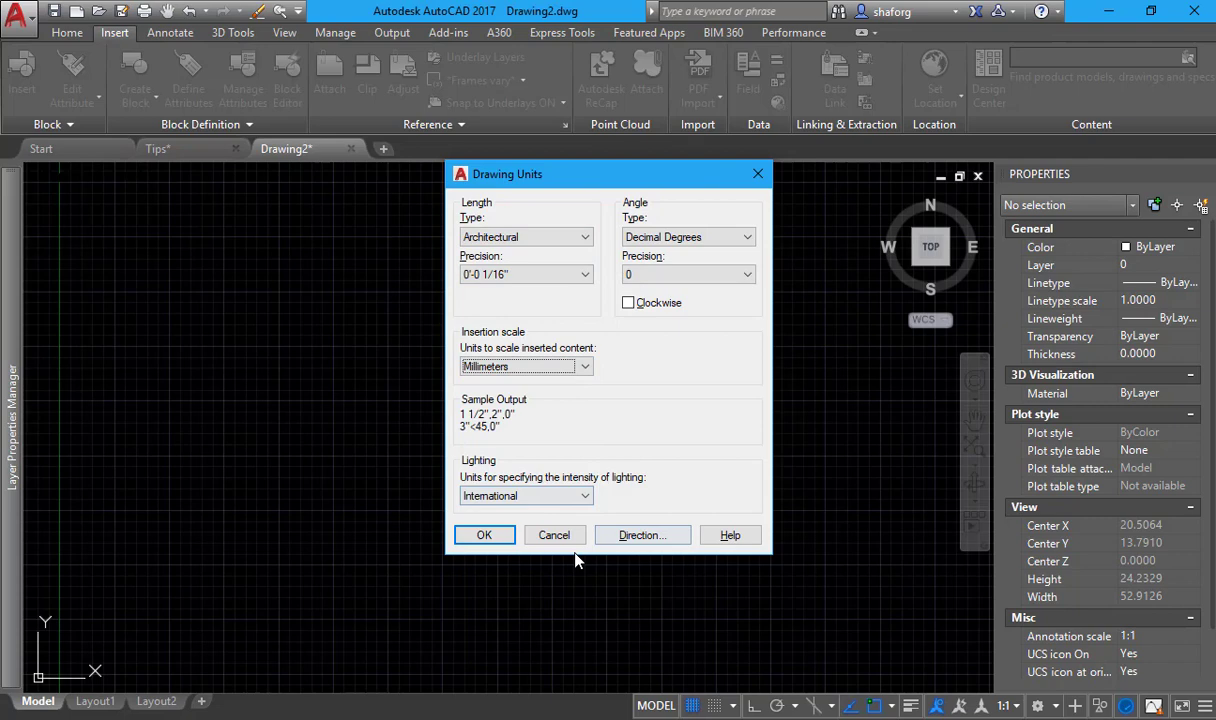
left_click(484, 536)
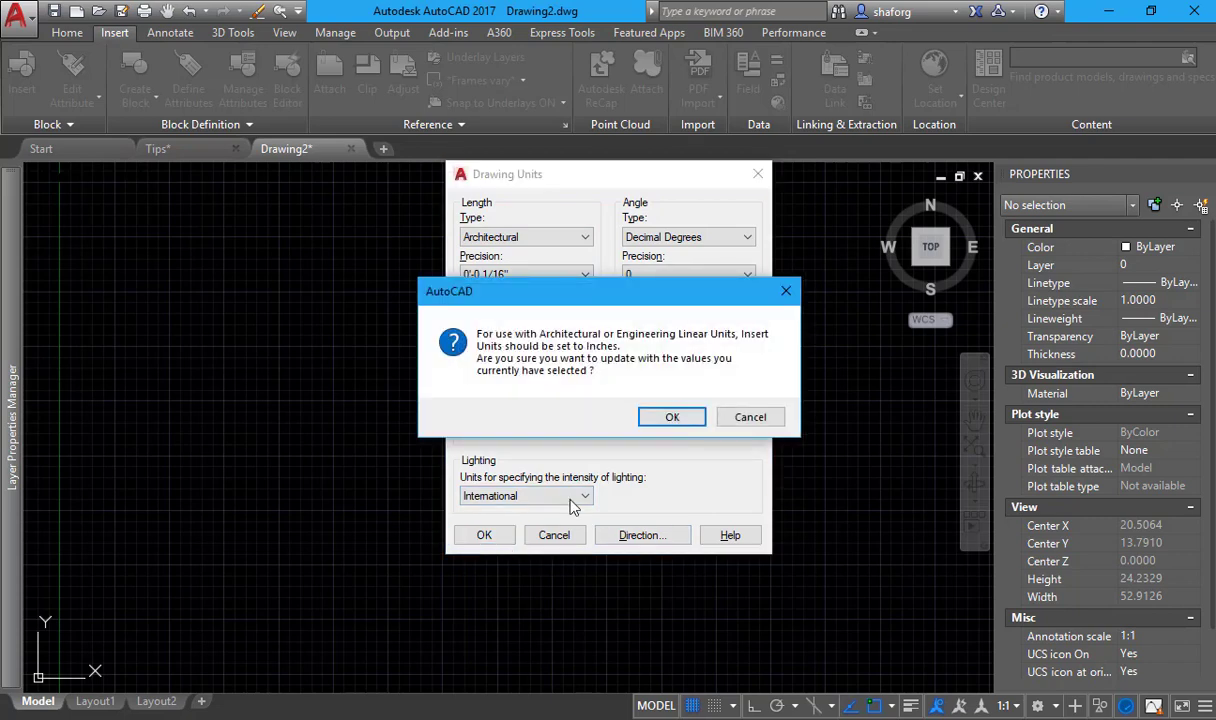
left_click(671, 419)
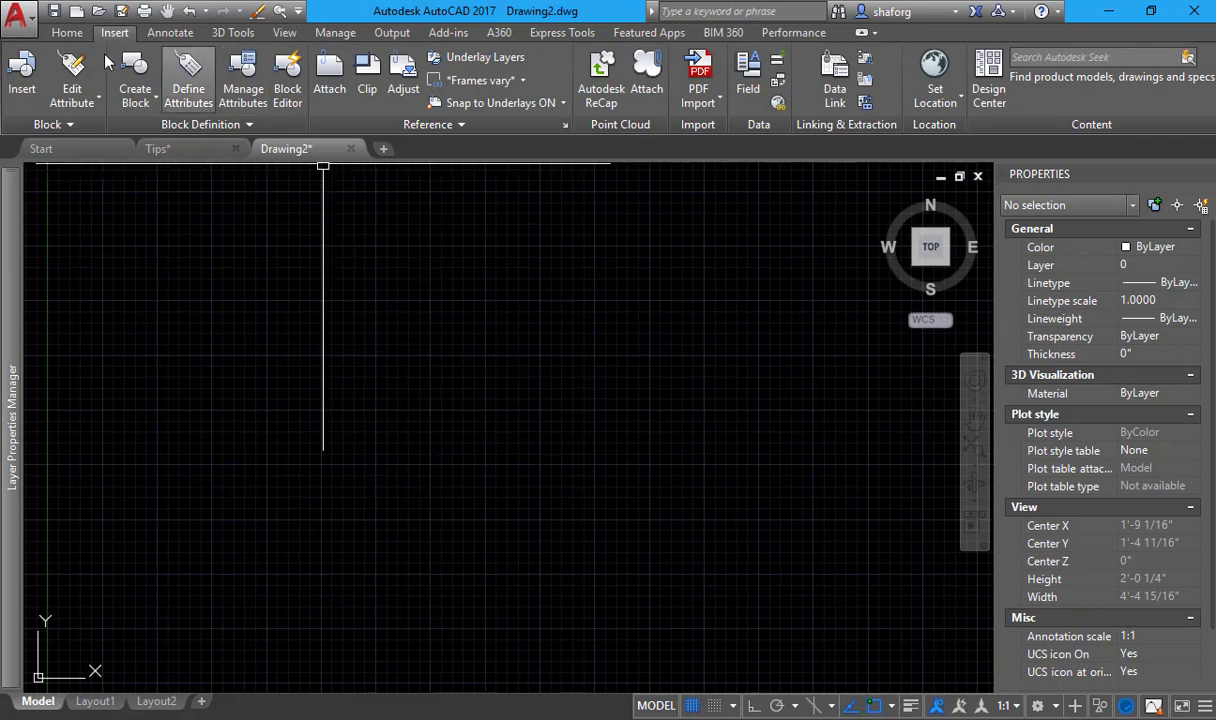
- Create four new layers, Layer1 through Layer4, in the Layer Properties manager
left_click(62, 34)
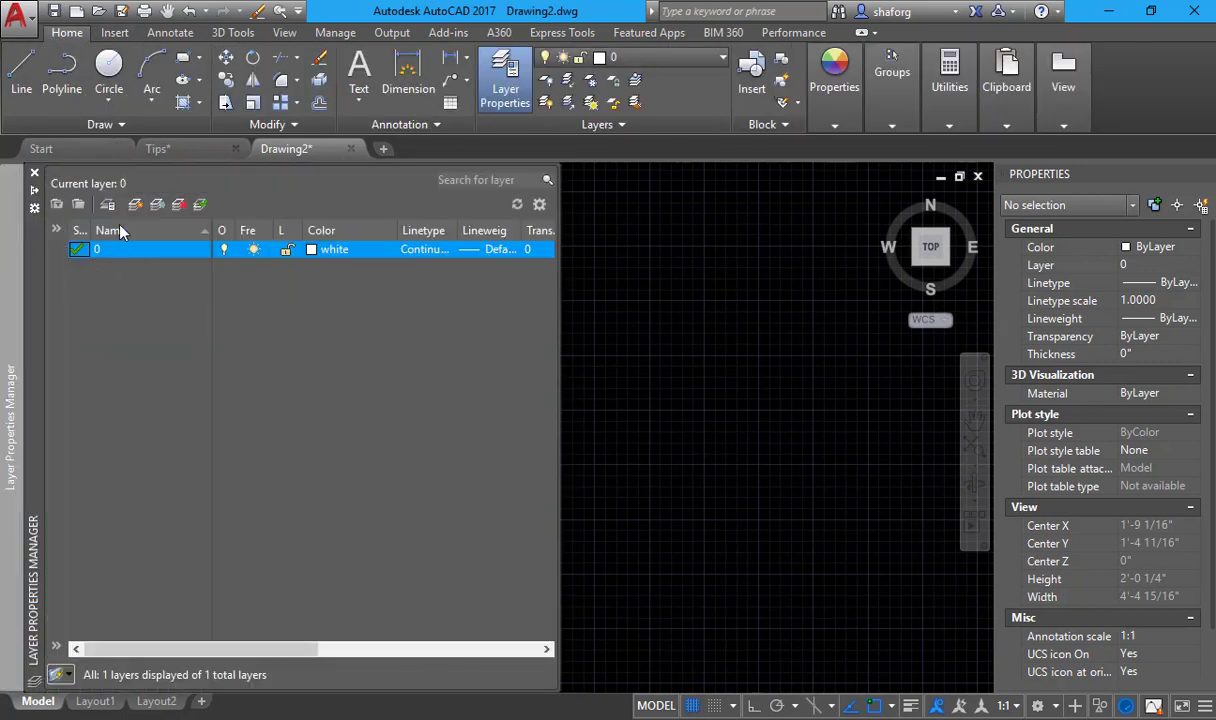
left_click(135, 205)
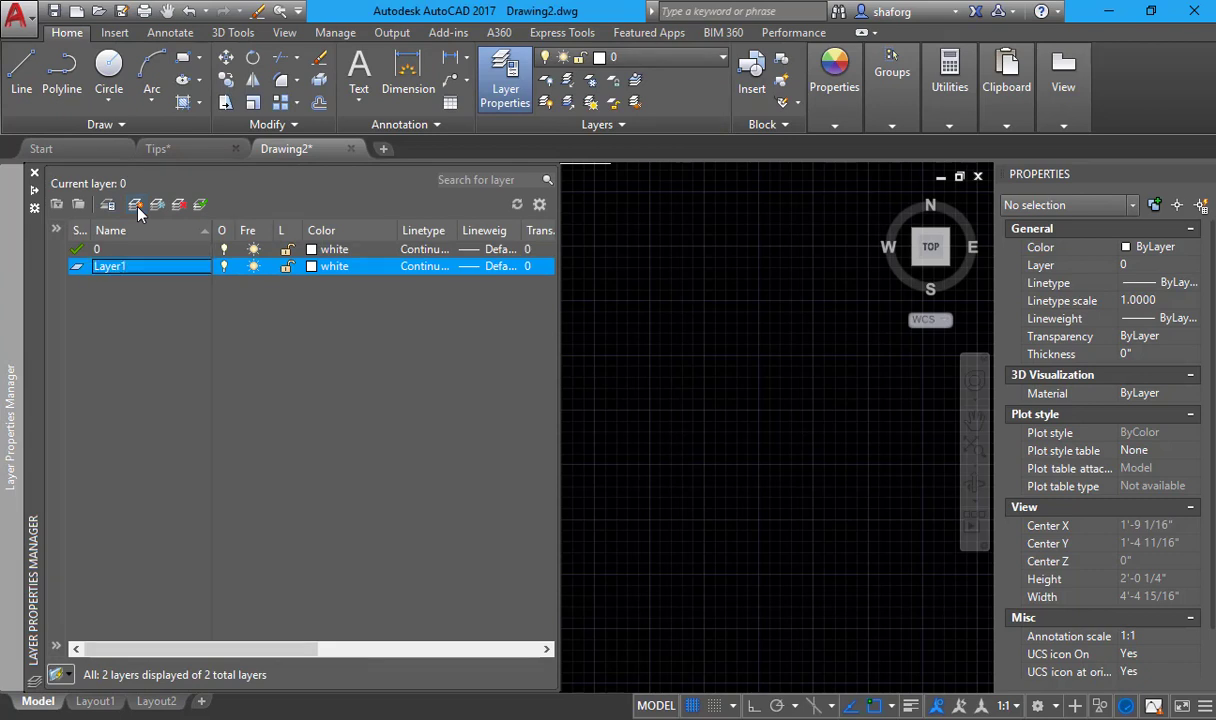
left_click(136, 206)
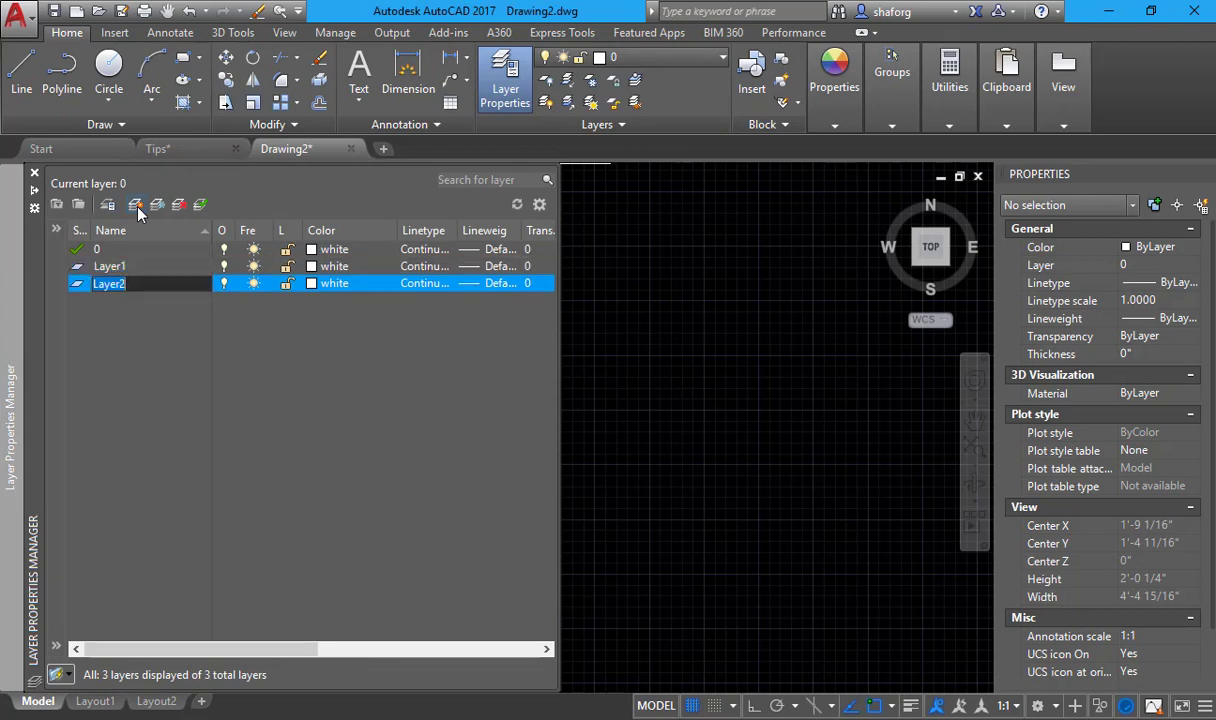
left_click(136, 206)
left_click(136, 206)
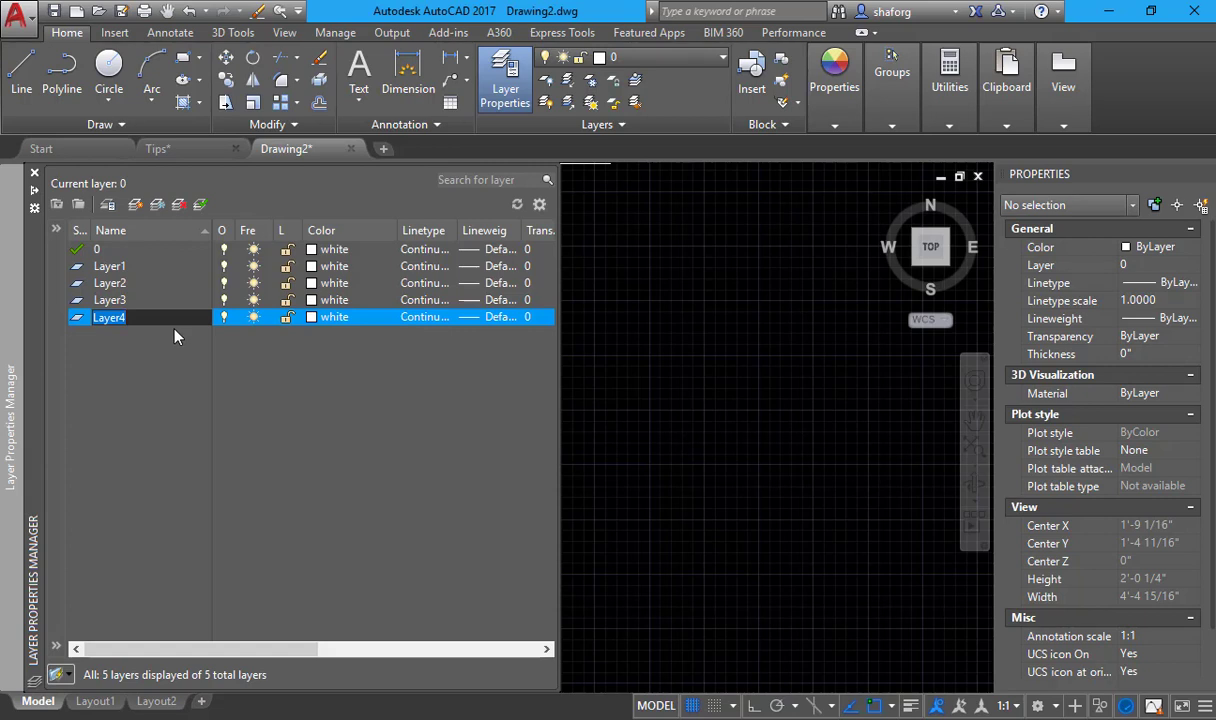
key("BackSpace")
key("Escape")
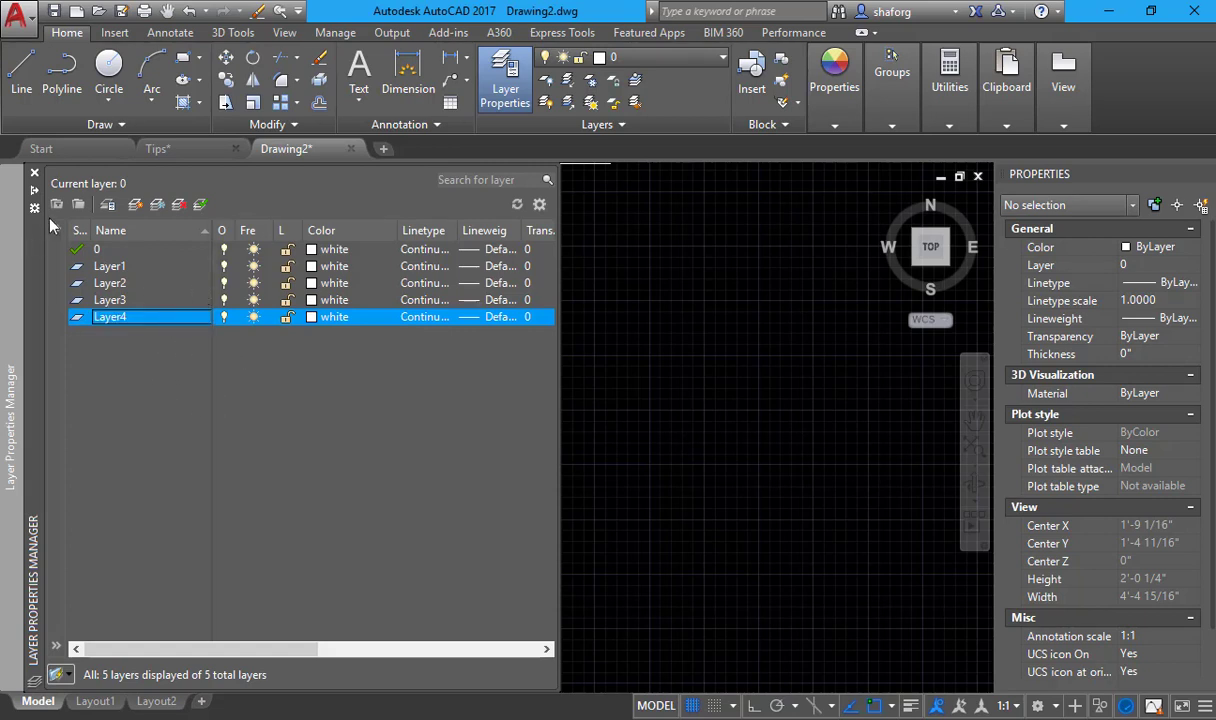
- Colour layer 0 with 113 and Layer3 with 95, close the manager, and start a new drawing
left_click(330, 249)
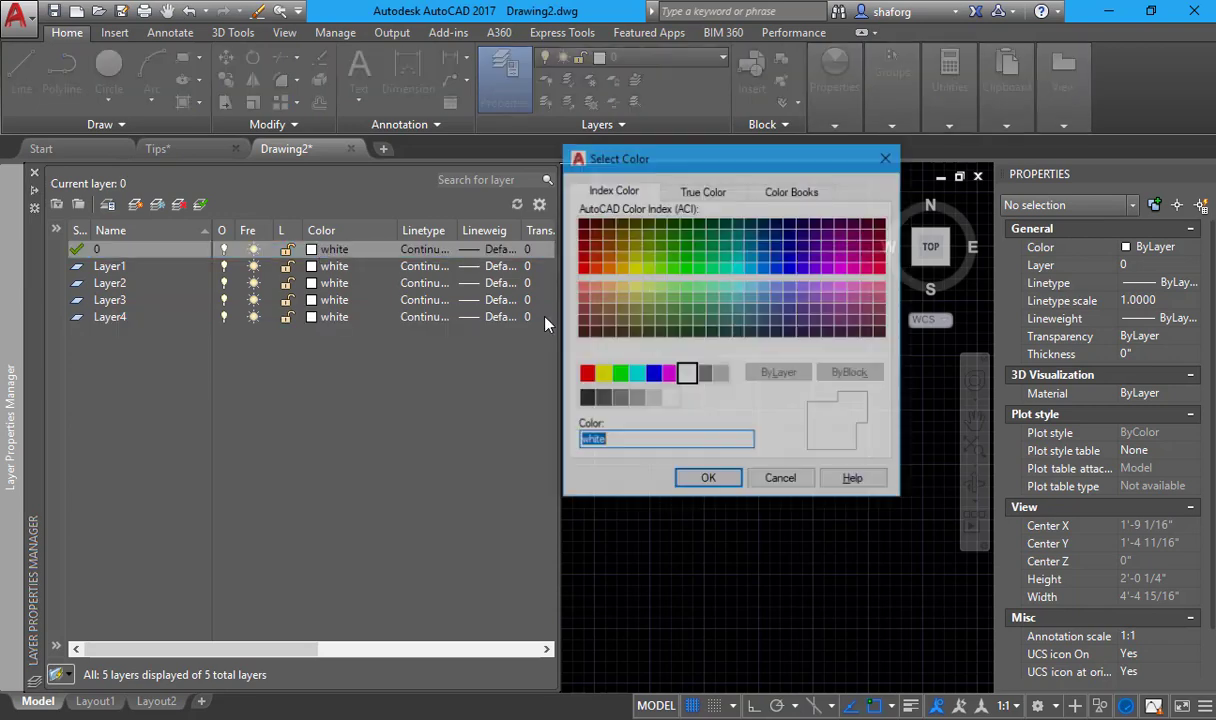
left_click(712, 297)
left_click(708, 480)
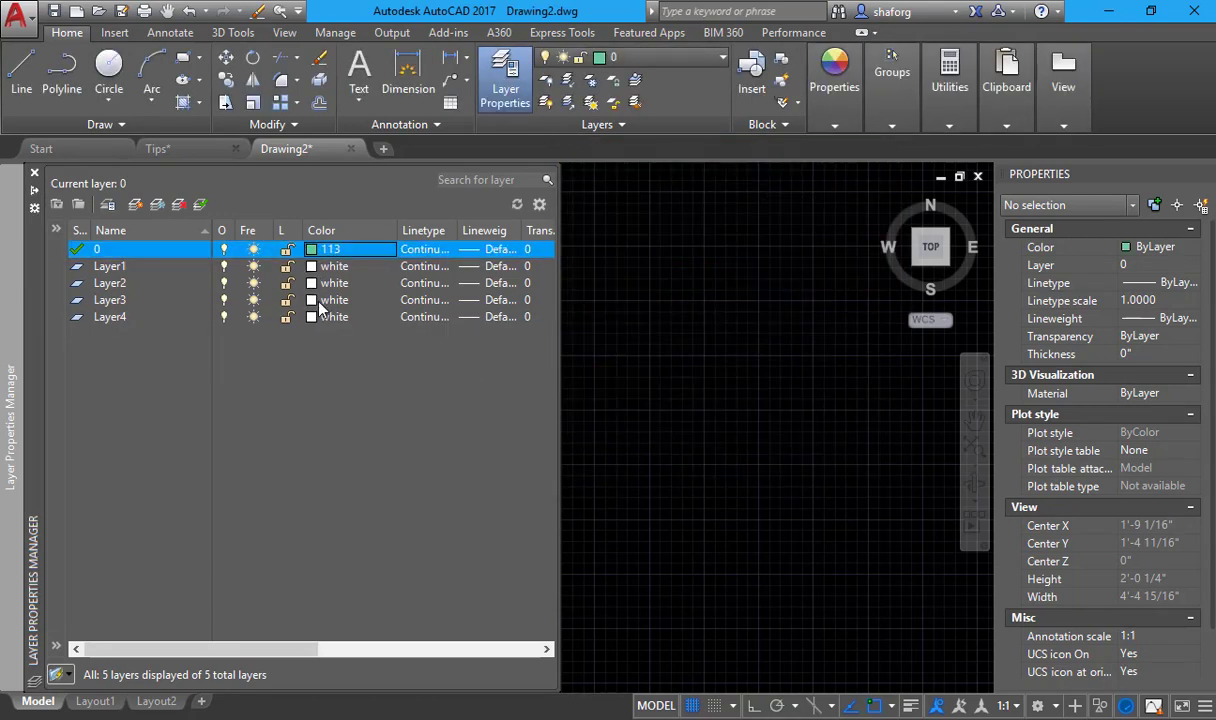
left_click(330, 300)
left_click(686, 308)
left_click(707, 475)
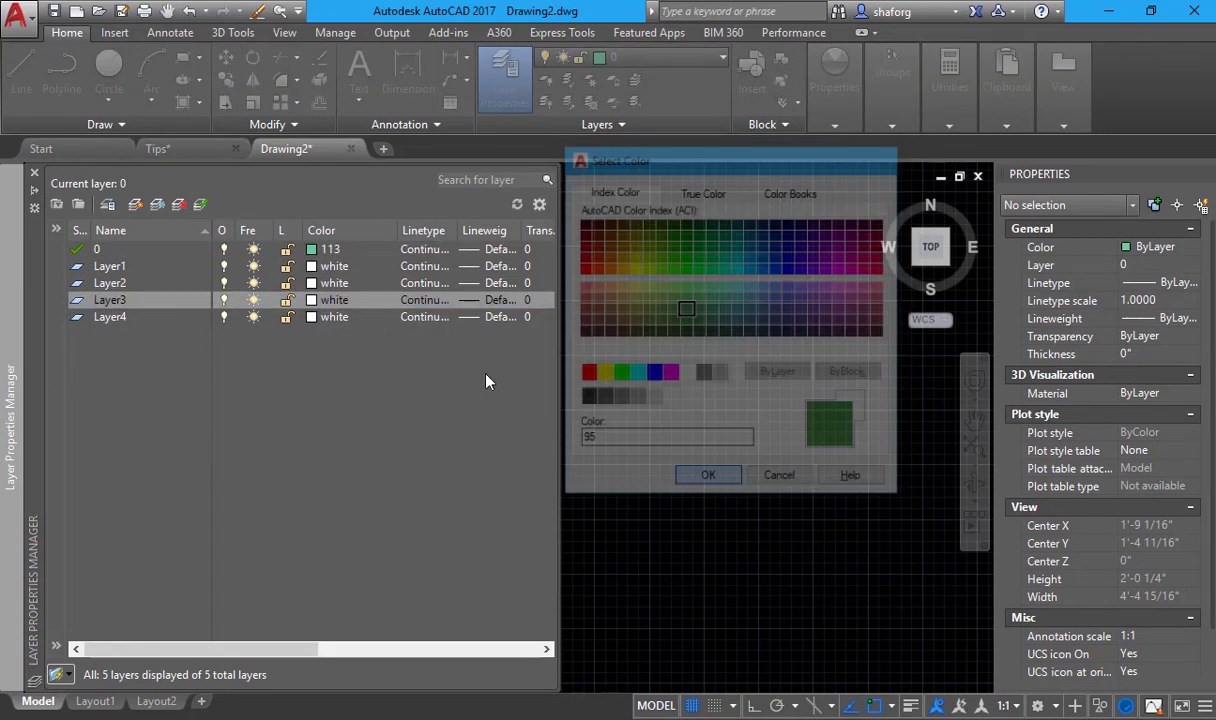
left_click(423, 266)
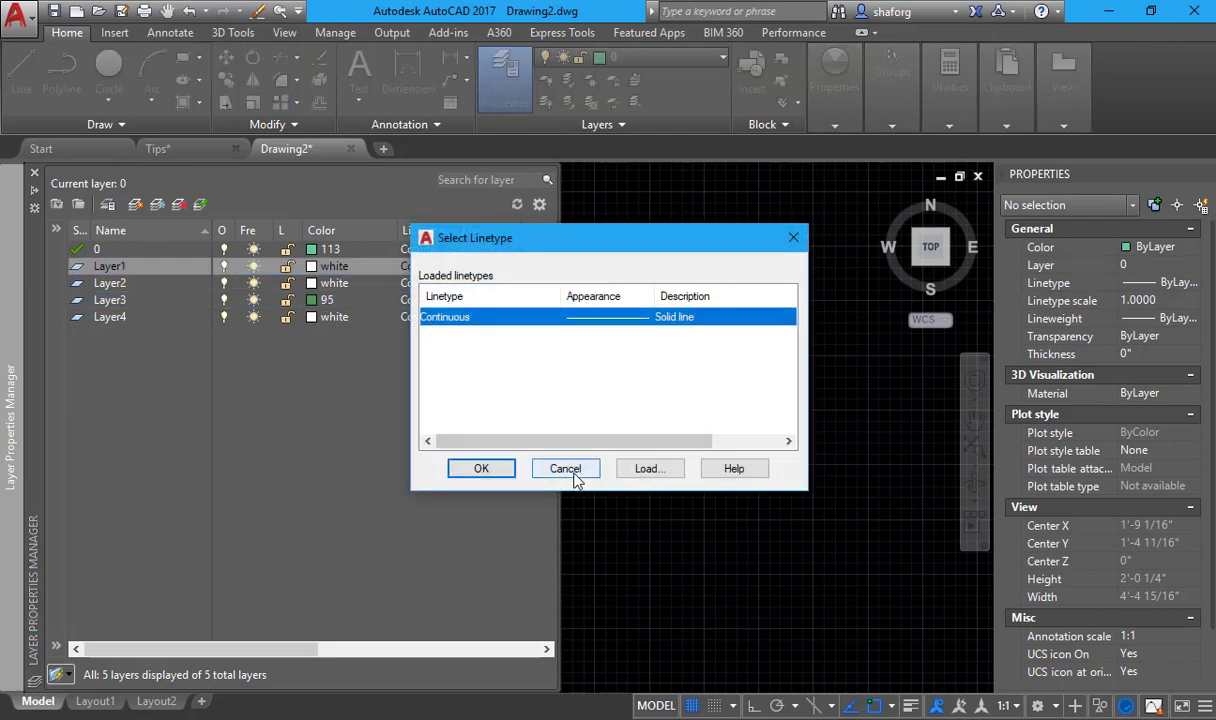
left_click(575, 476)
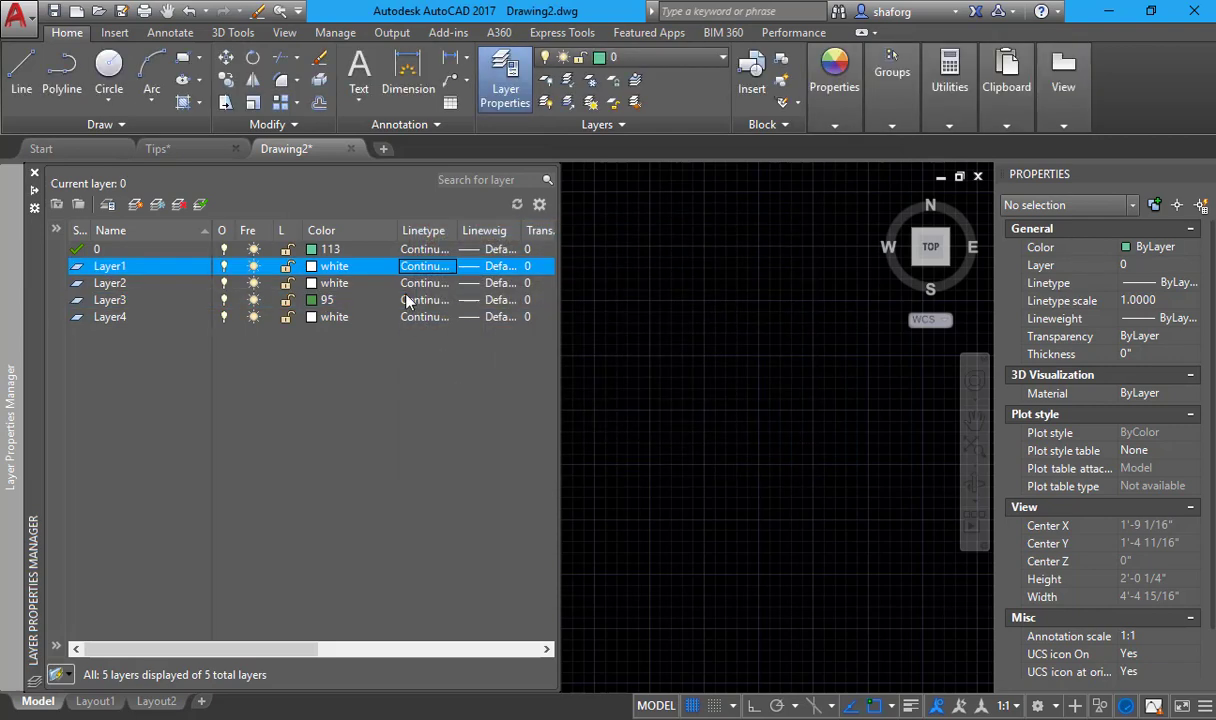
left_click(34, 177)
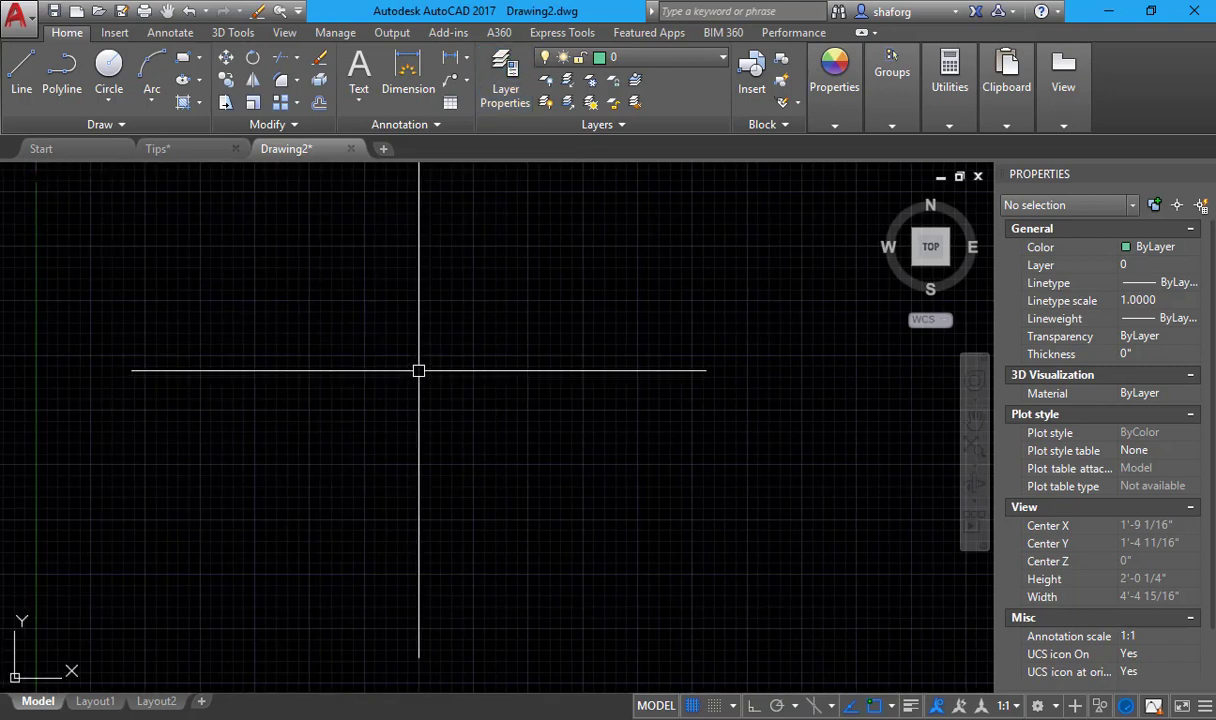
middle_click_drag(642, 474, 632, 470)
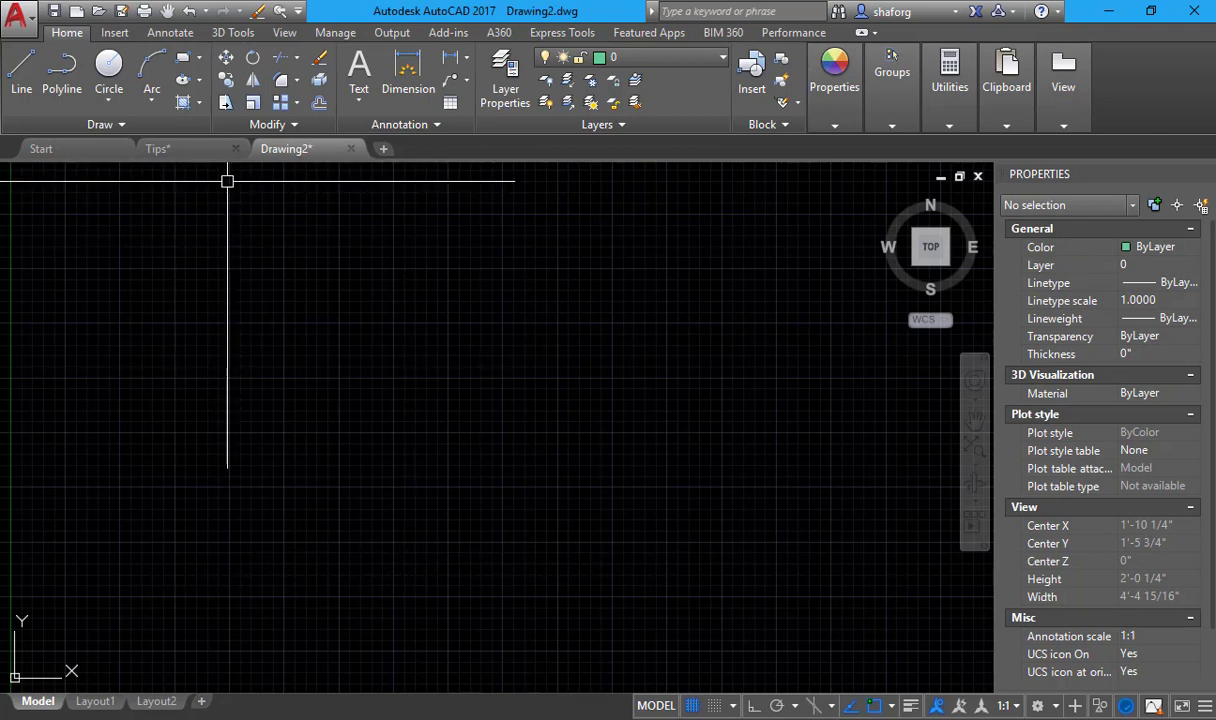
key("ctrl+n")
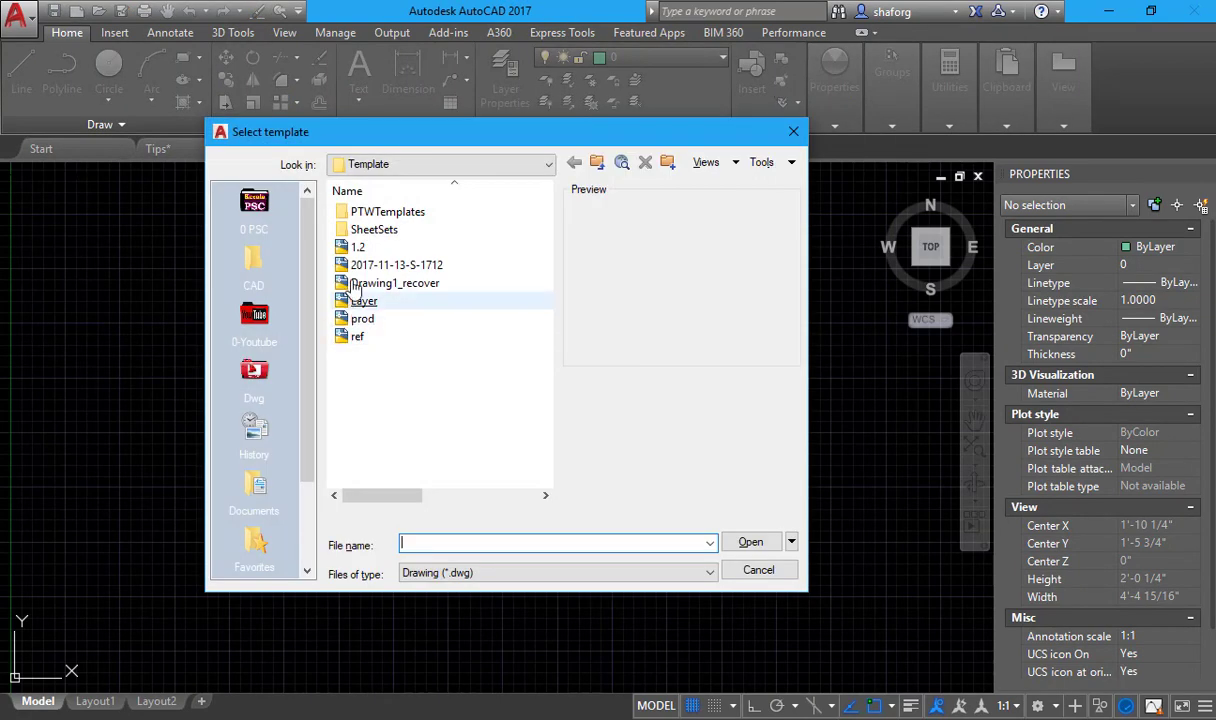
- Start Drawing3 from the 1.2 template and bring its plan layout labels into view
left_click(357, 247)
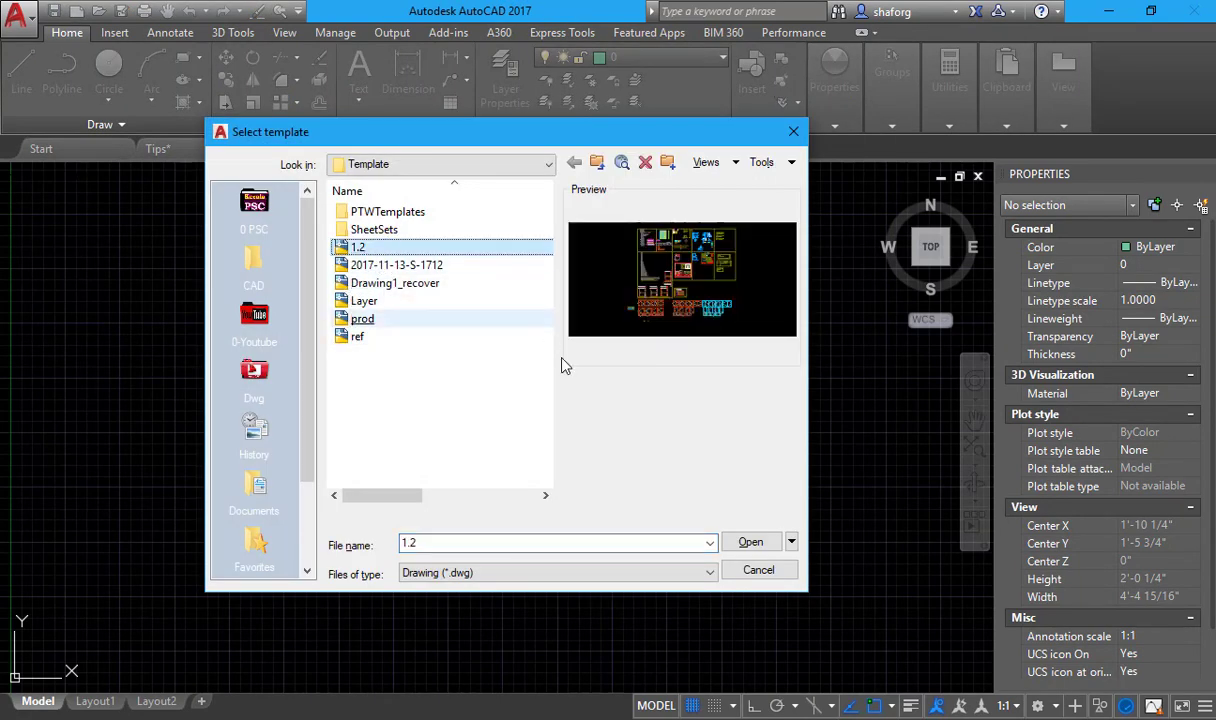
key("Return")
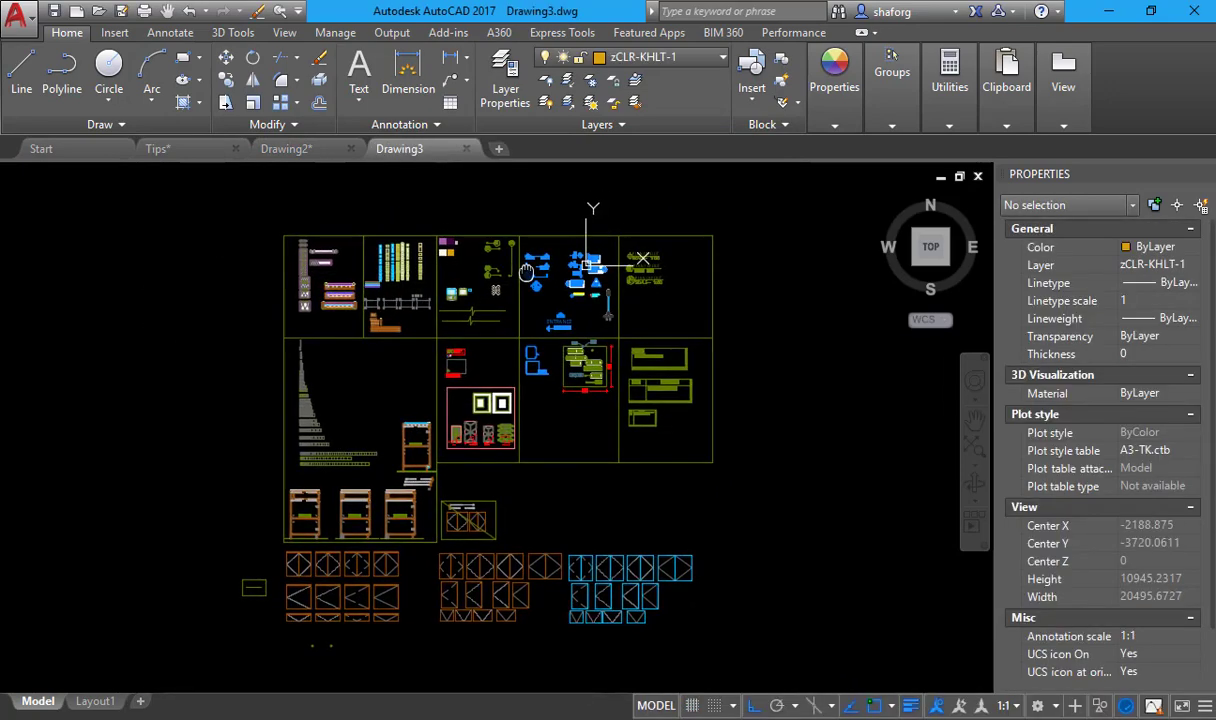
scroll(448, 334, "up", 1)
scroll(296, 485, "up", 3)
scroll(399, 435, "up", 3)
scroll(340, 390, "down", 3)
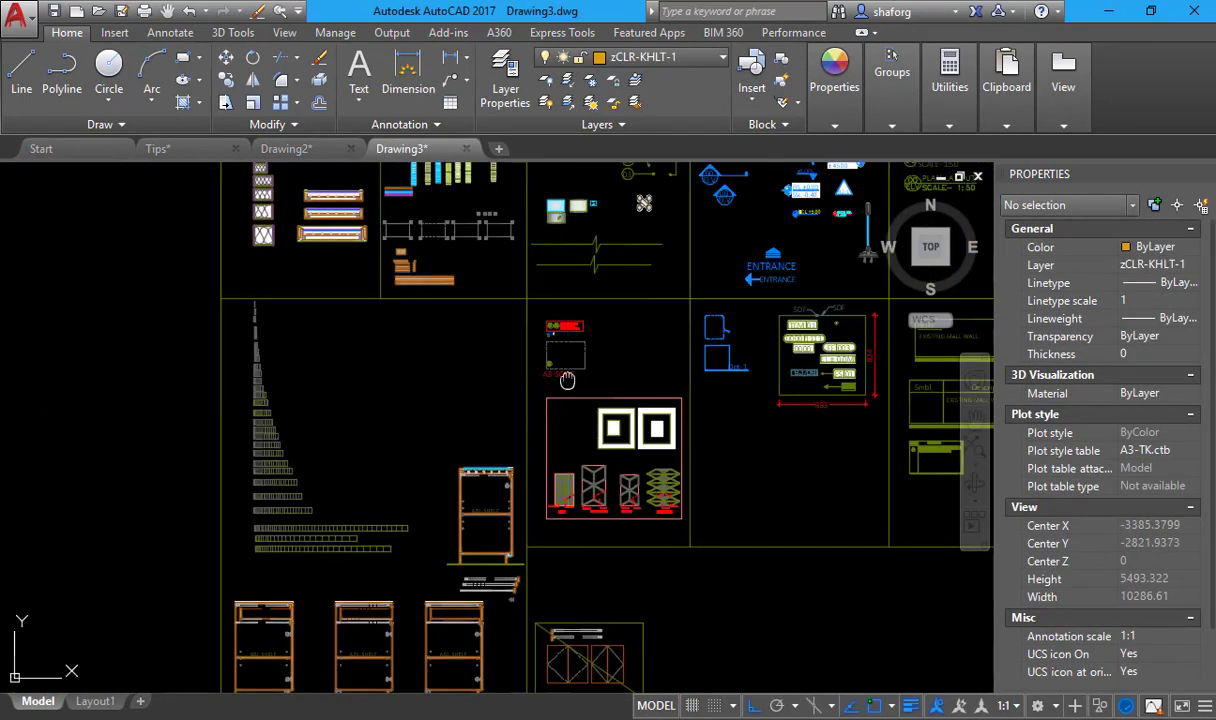
scroll(271, 331, "down", 1)
scroll(390, 413, "up", 1)
middle_click_drag(599, 415, 461, 393)
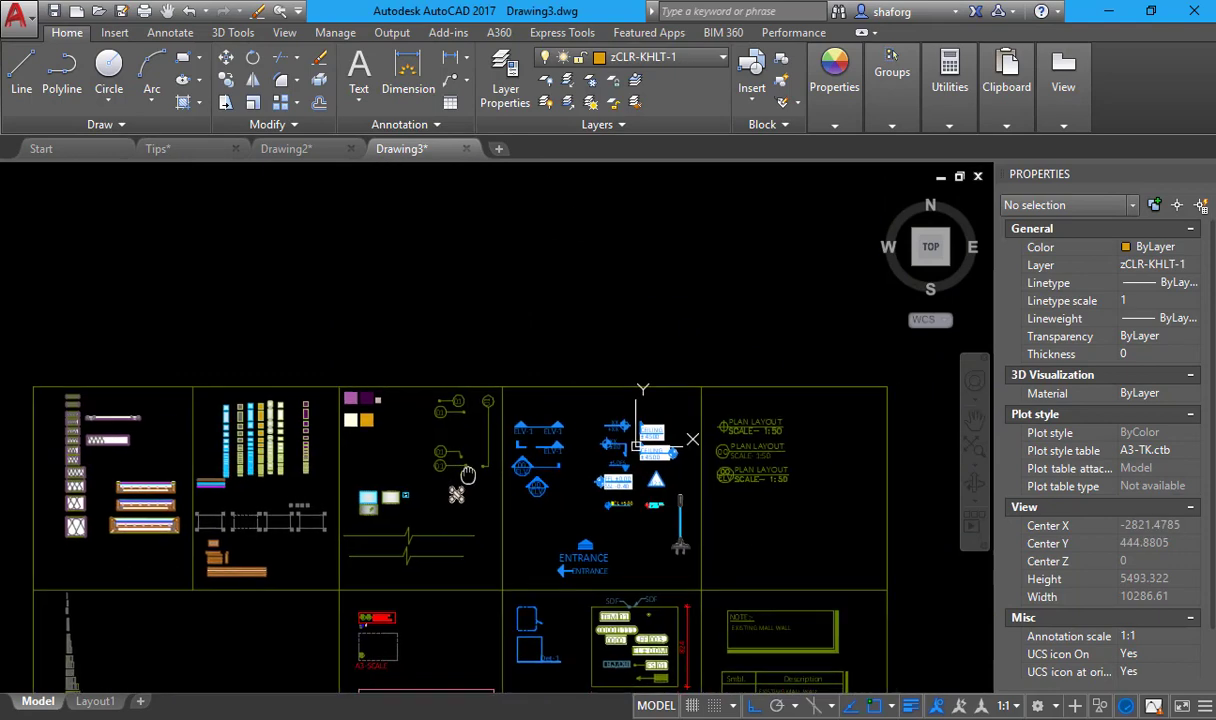
- Dismiss the attribute editor and reframe Drawing3 so the sheet layout sits lower
scroll(718, 443, "up", 3)
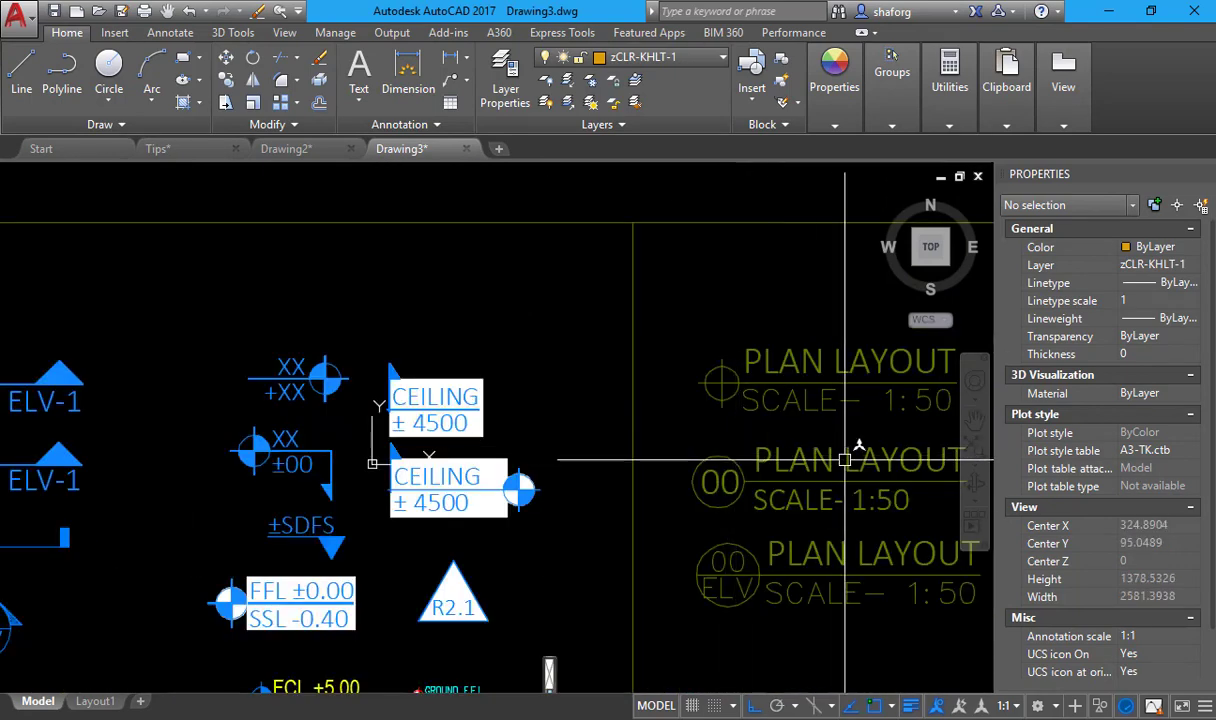
scroll(551, 448, "up", 5)
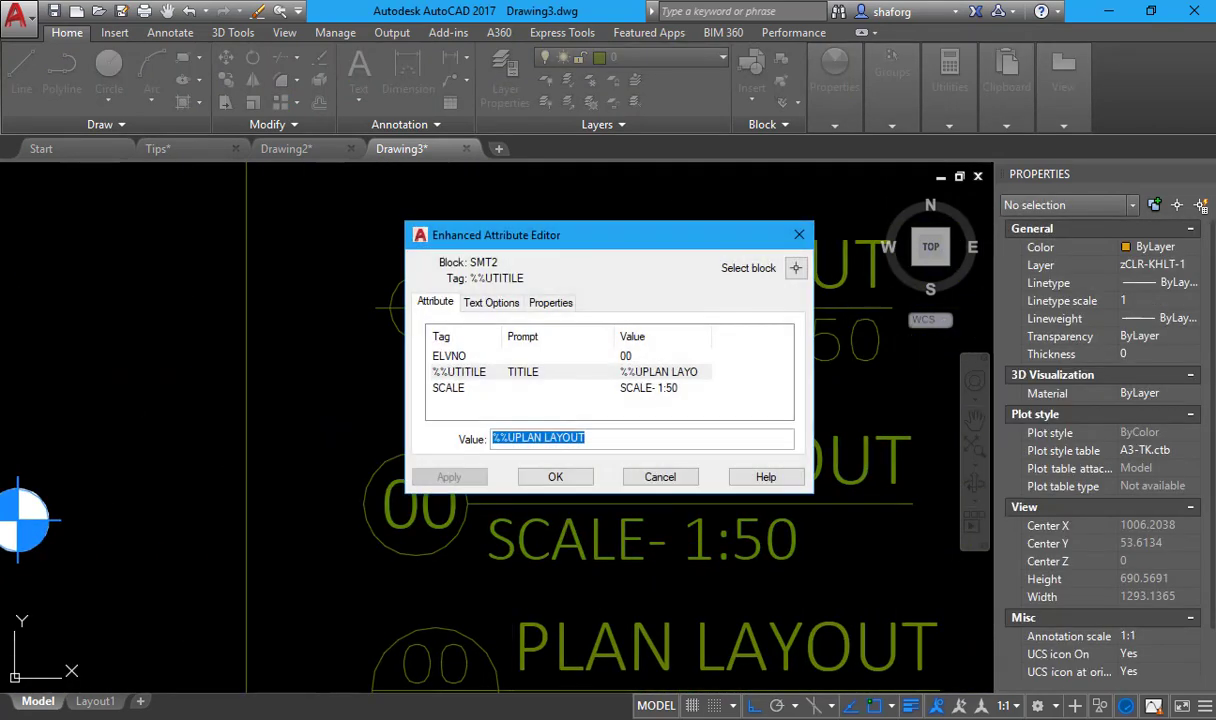
key("Escape")
scroll(141, 522, "down", 5)
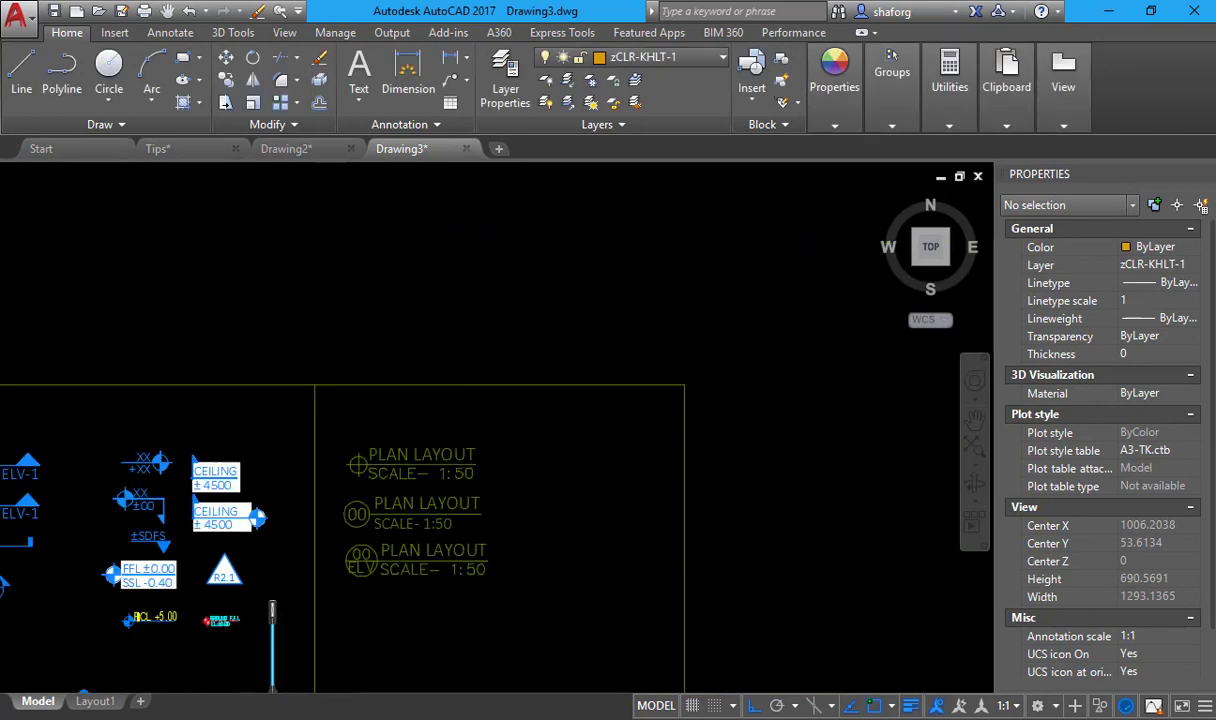
scroll(497, 475, "down", 3)
scroll(600, 478, "up", 1)
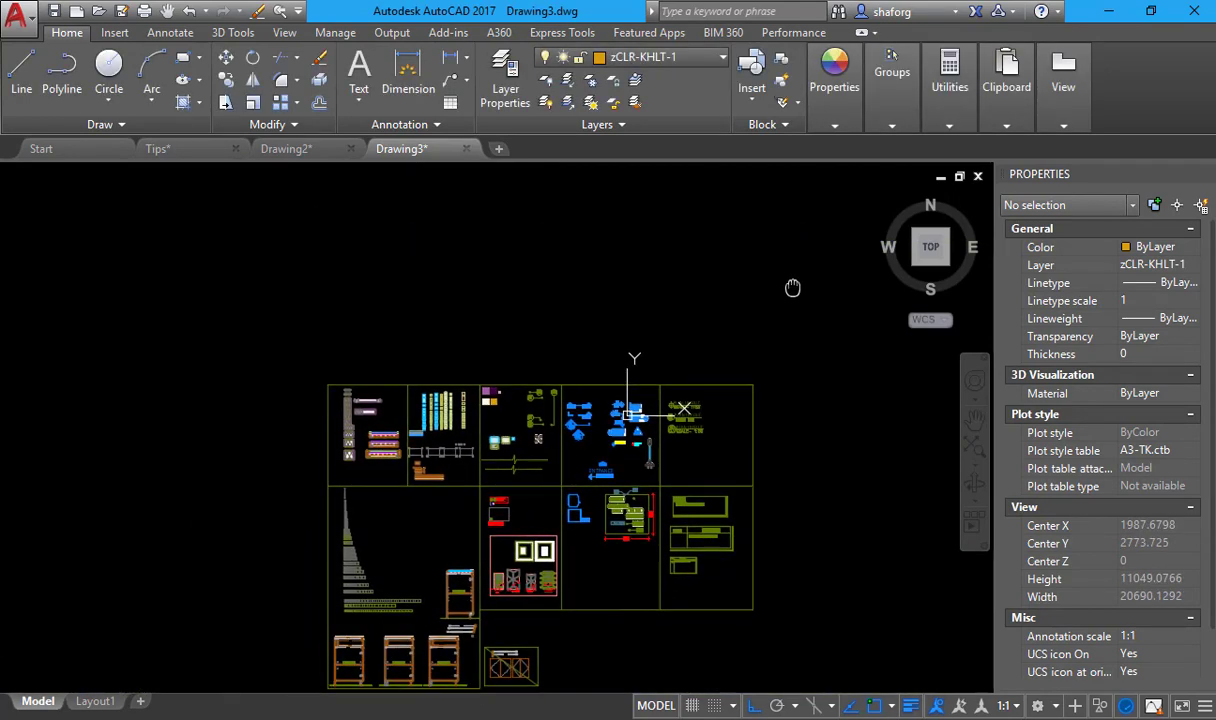
middle_click_drag(787, 285, 642, 611)
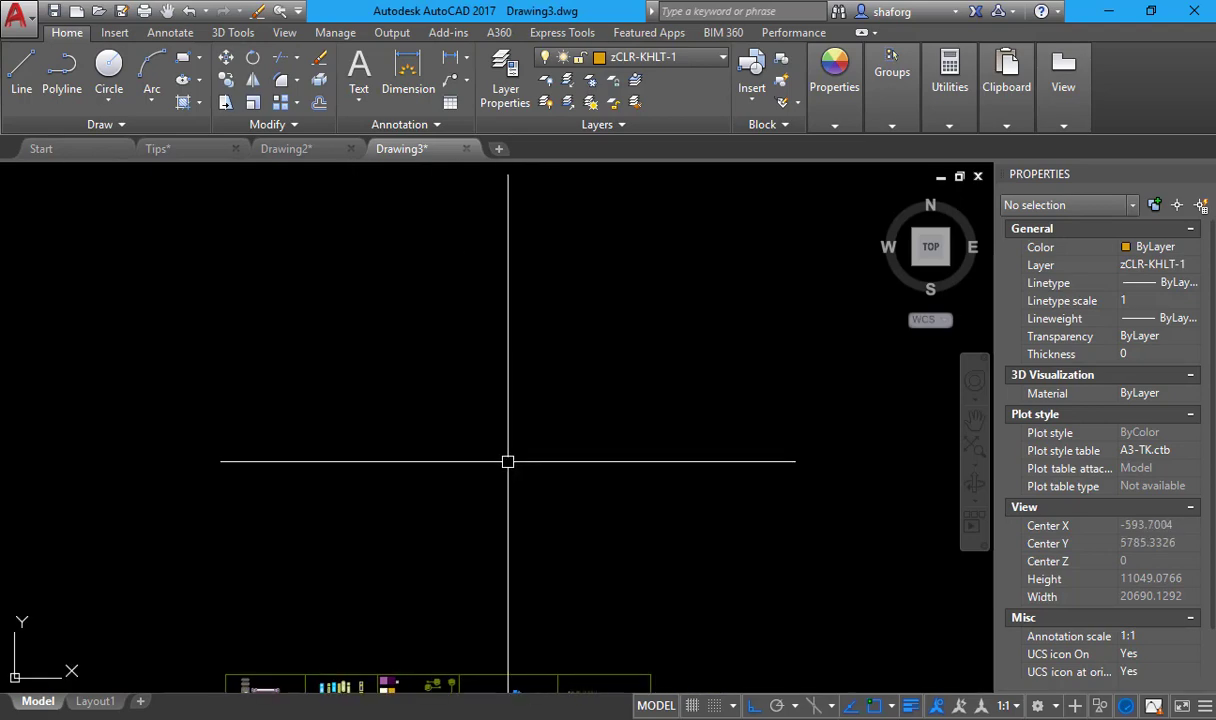
- Select the three PLAN LAYOUT title blocks in Drawing3 for copying
left_click(295, 149)
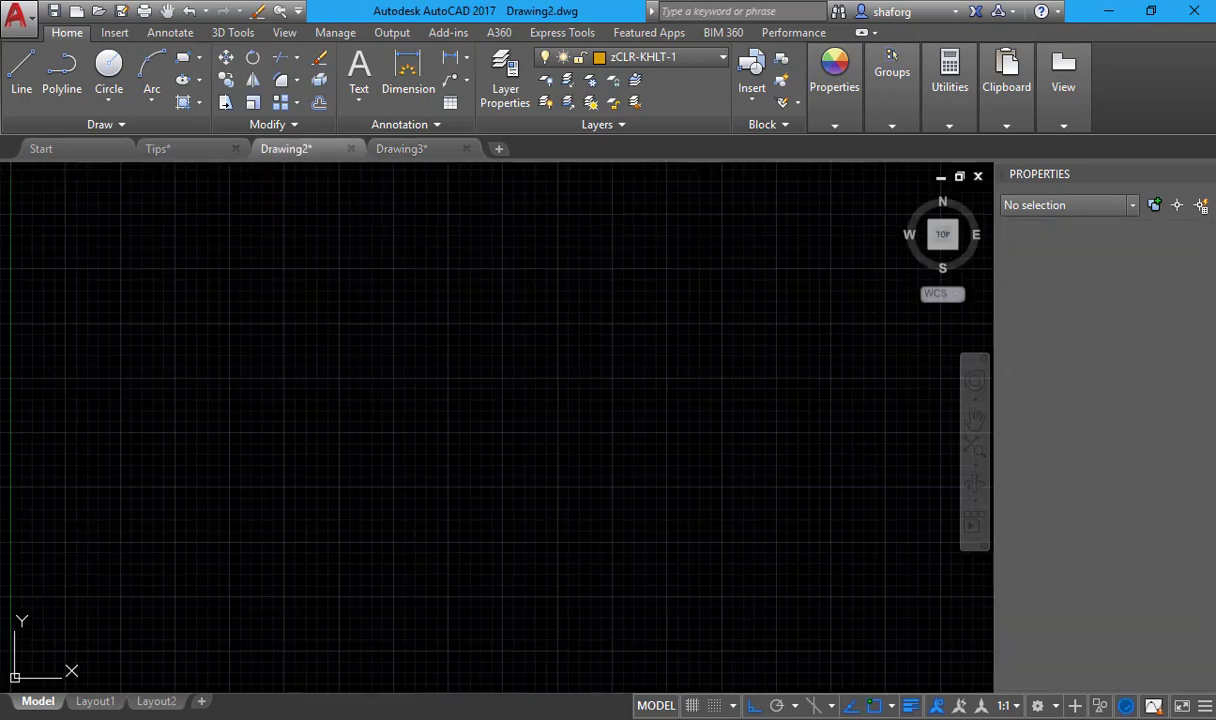
scroll(470, 303, "down", 5)
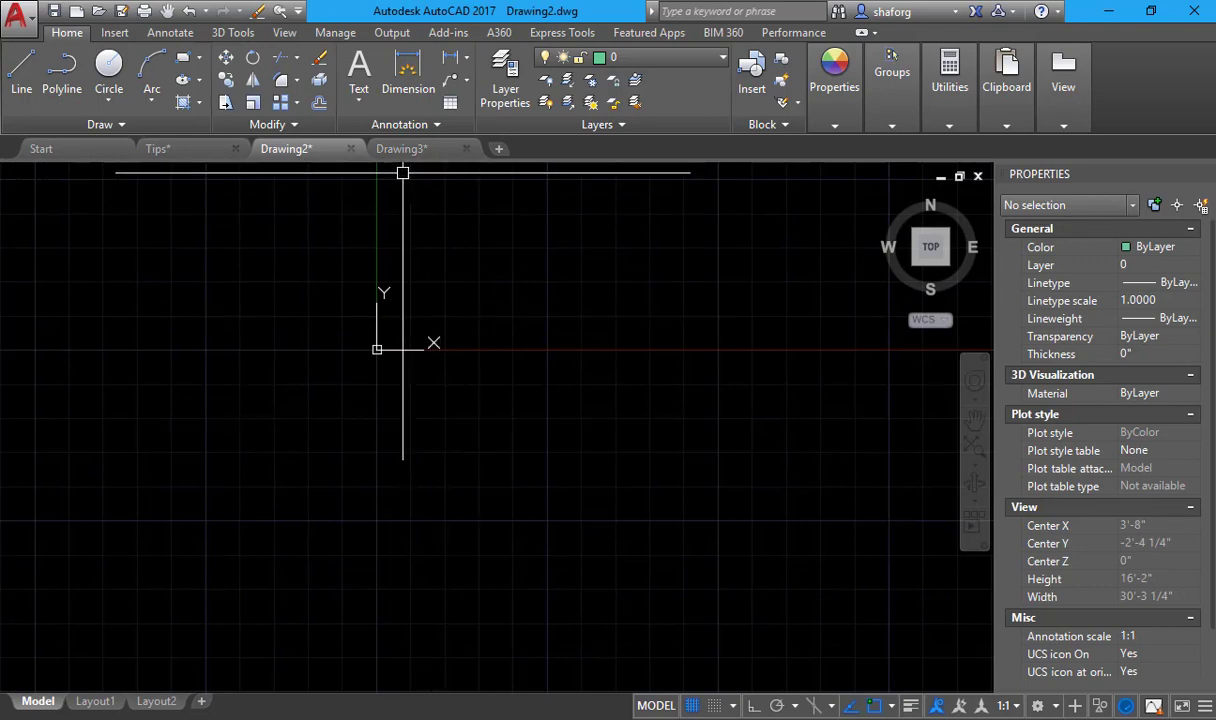
left_click(157, 149)
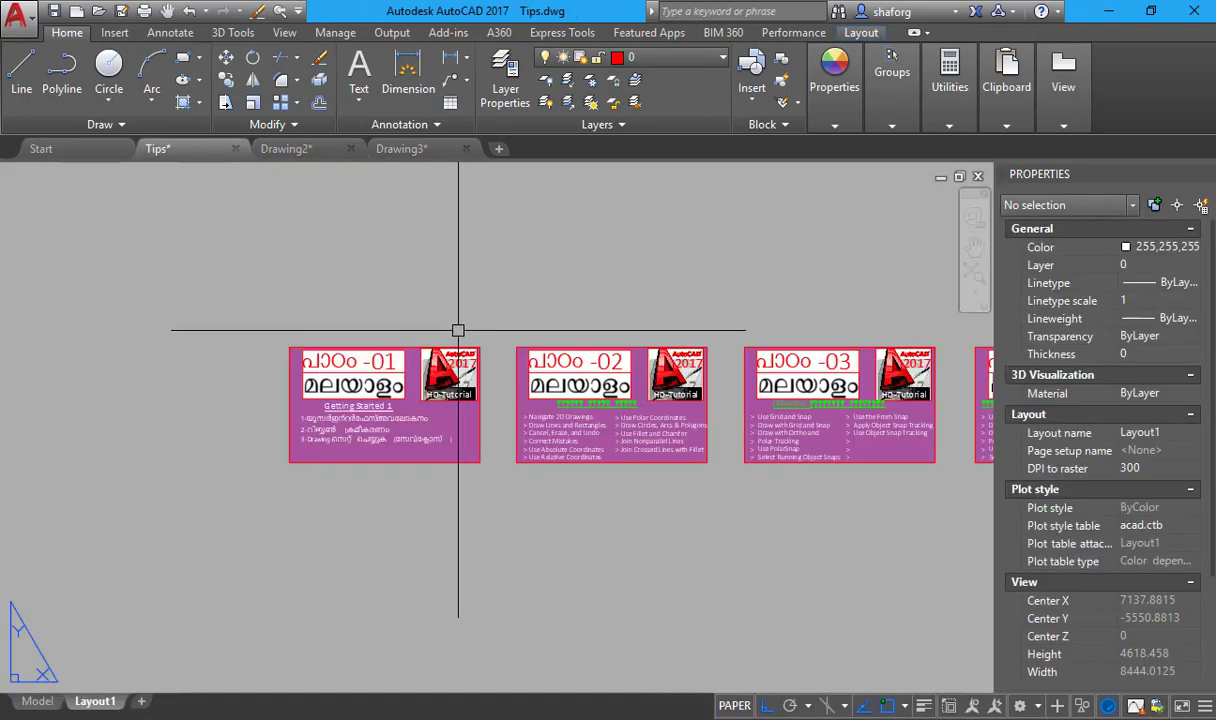
left_click(392, 150)
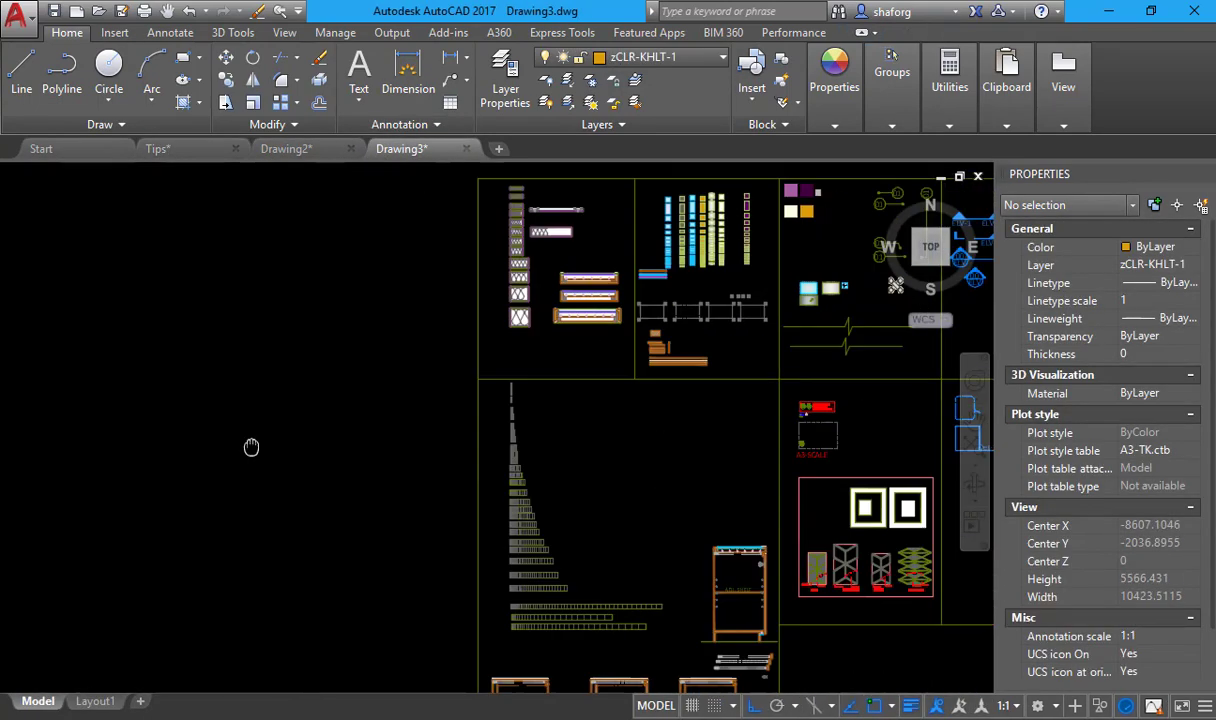
left_click(616, 281)
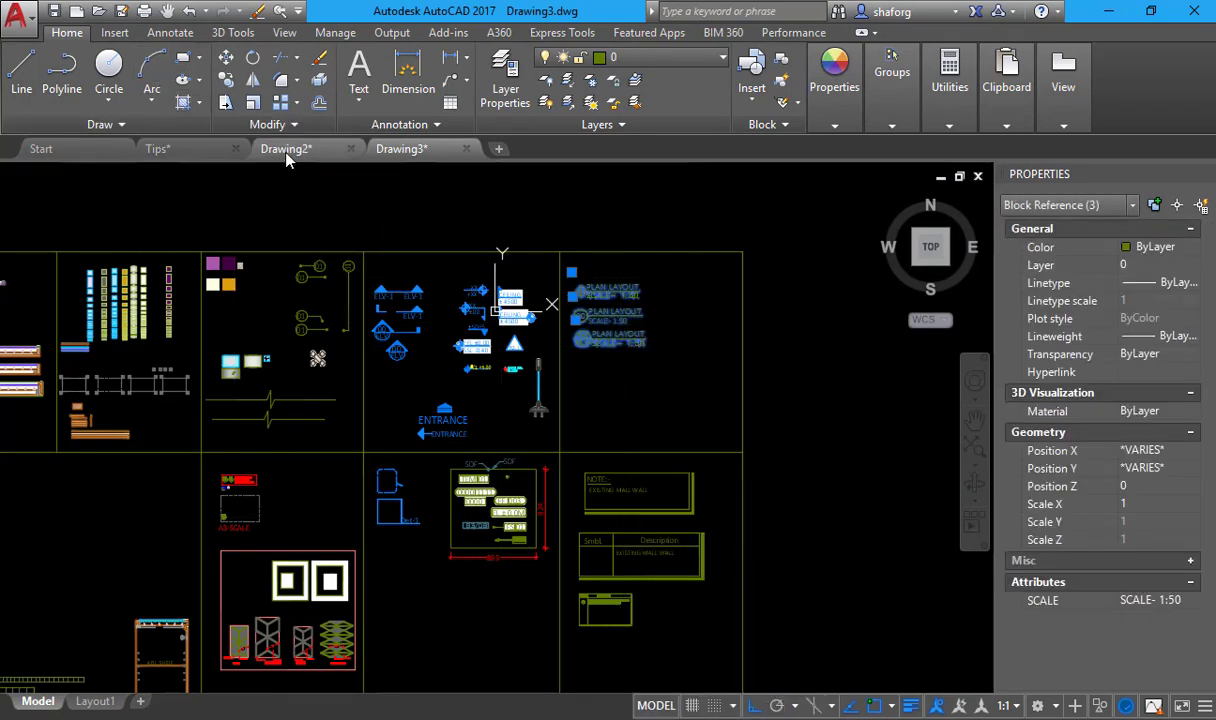
- Paste the three PLAN LAYOUT blocks into Drawing2 at the origin
left_click(280, 148)
middle_click_drag(626, 389, 521, 426)
right_click(361, 372)
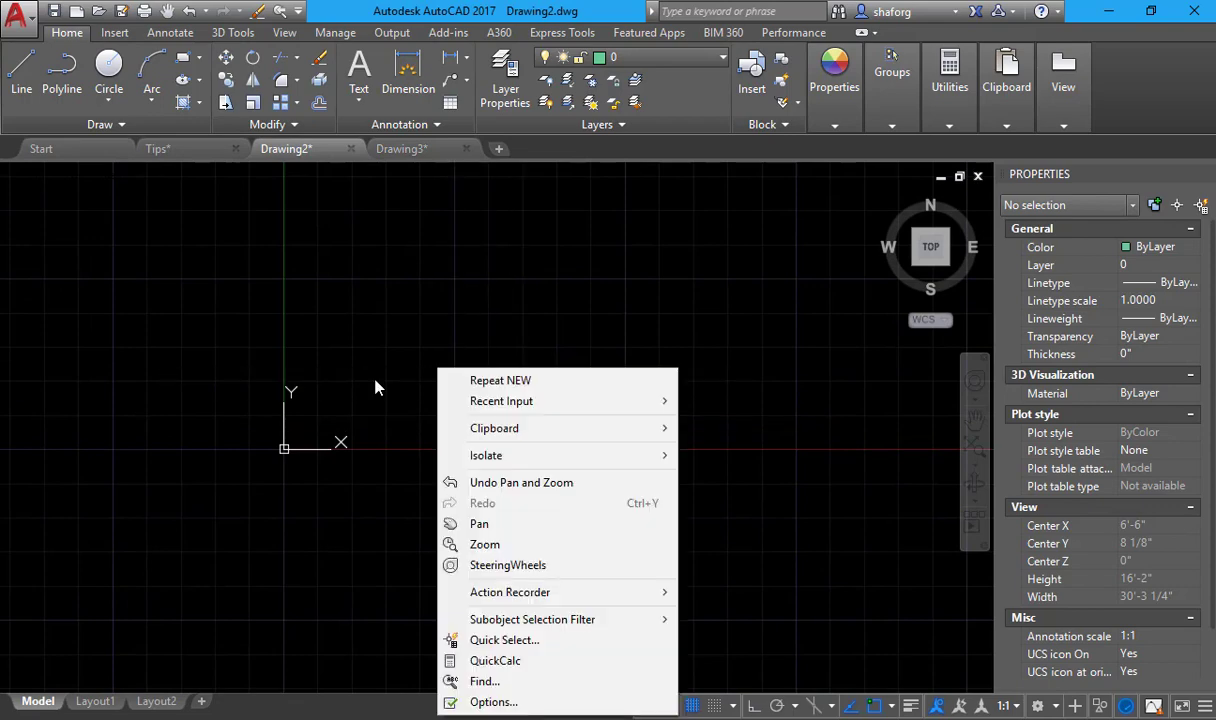
left_click(360, 385)
left_click(362, 396)
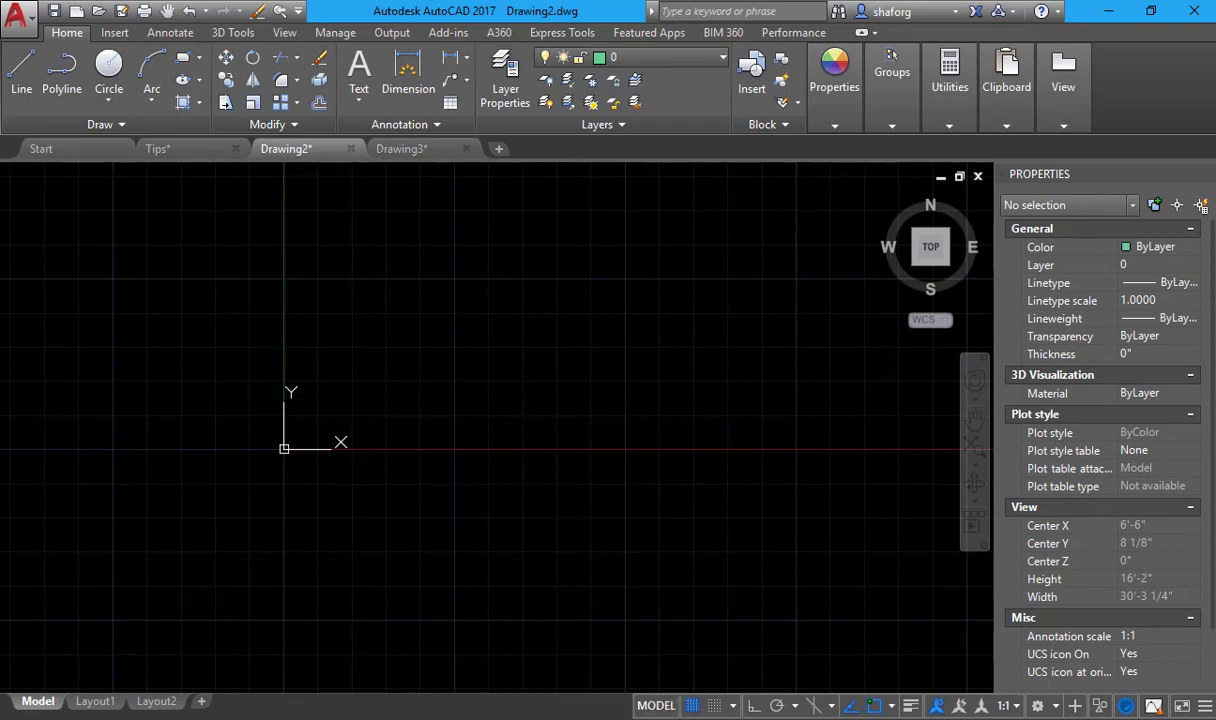
left_click(347, 403)
scroll(432, 462, "down", 2)
scroll(432, 462, "down", 5)
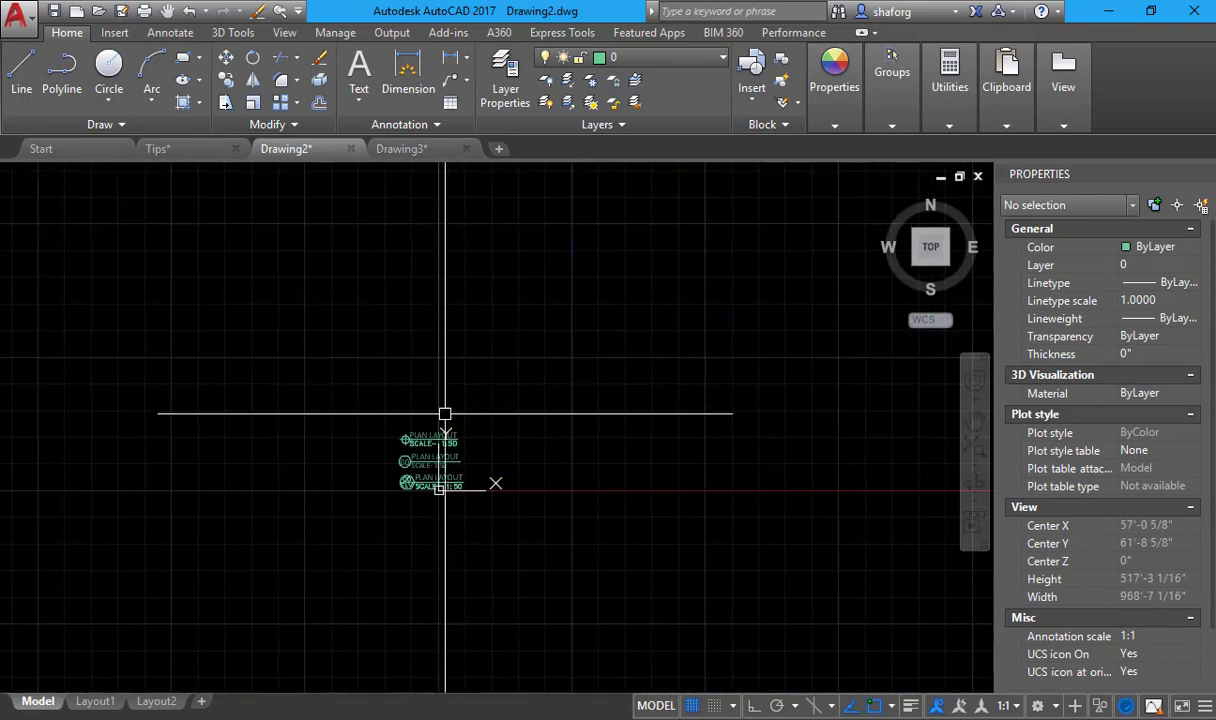
middle_click_drag(444, 413, 386, 437)
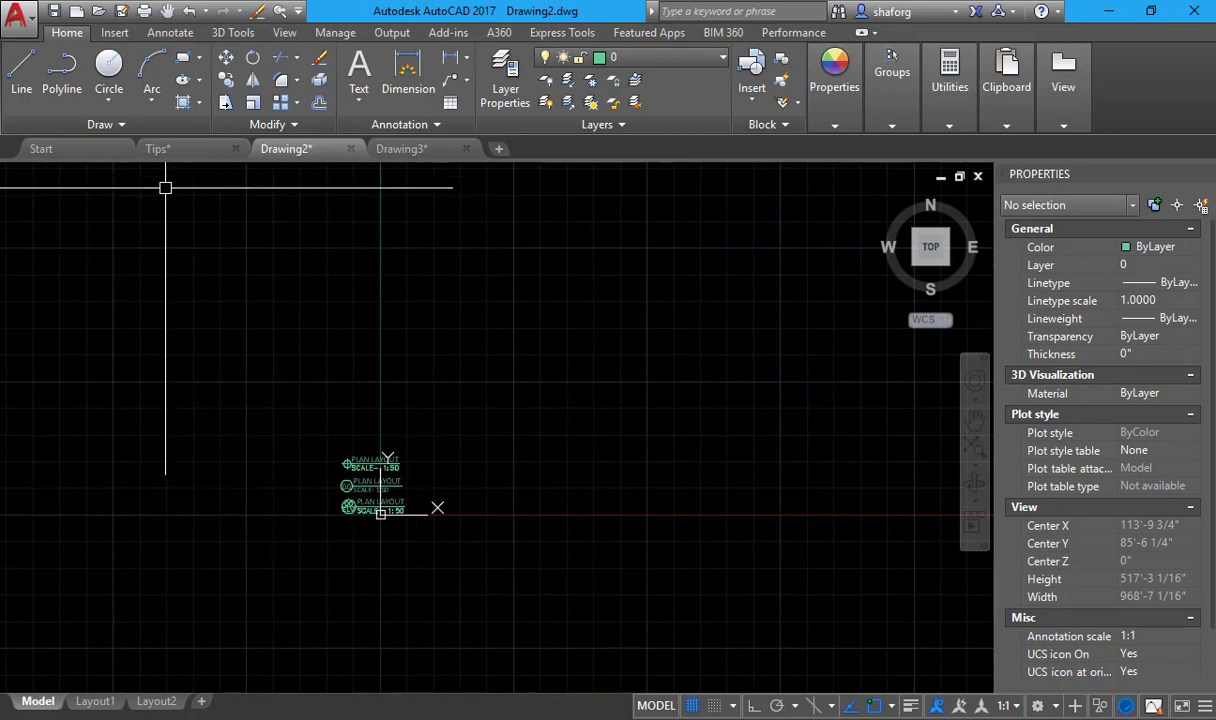
- Save Drawing2 as an AutoCAD Drawing Template (*.dwt) named CIVIL in the Template folder
left_click(54, 12)
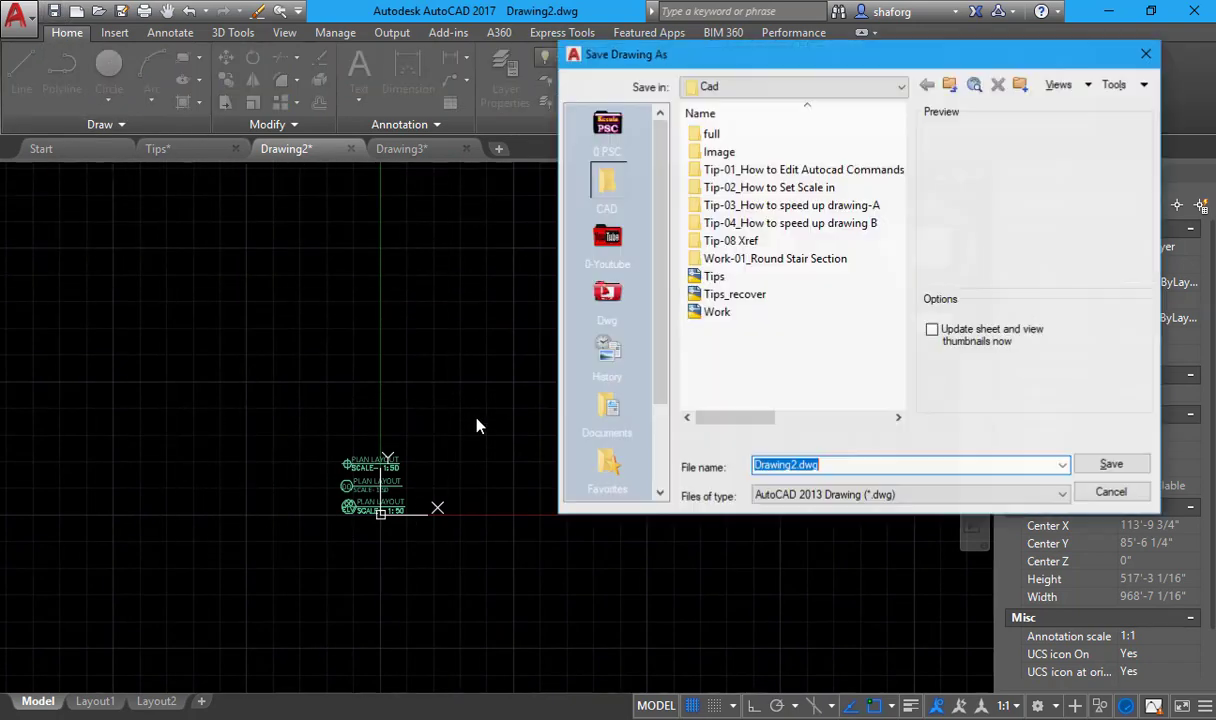
left_click_drag(757, 58, 420, 73)
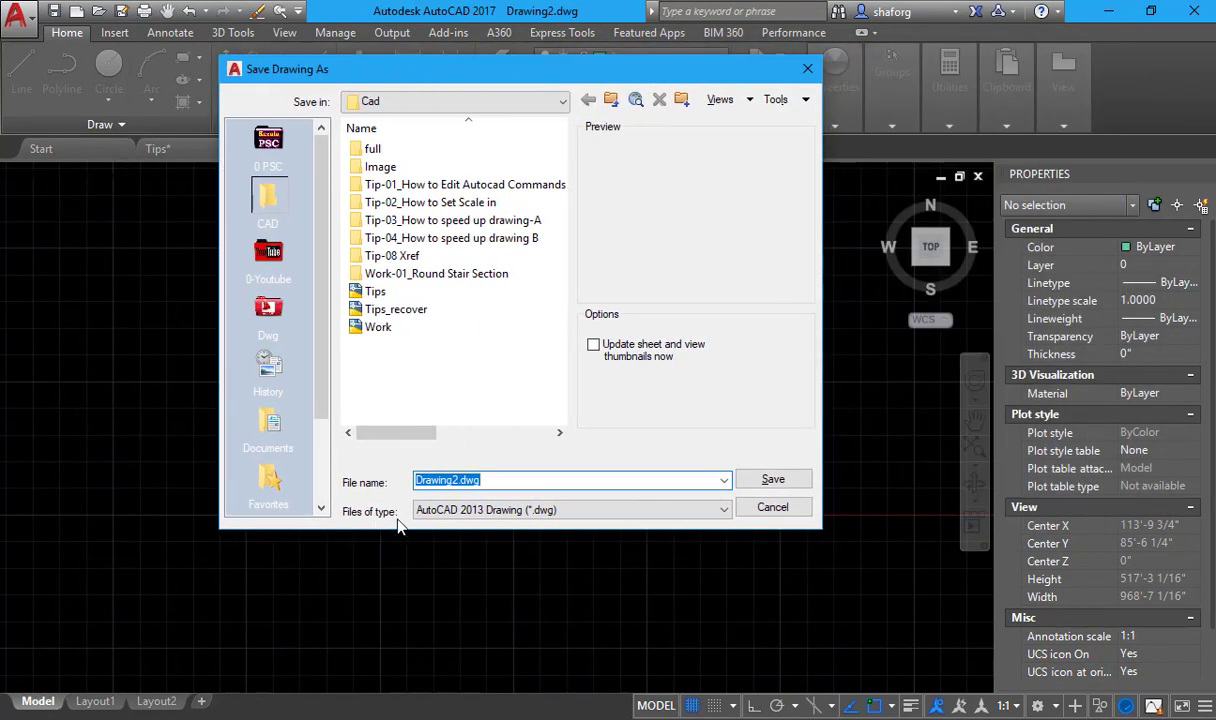
left_click(487, 511)
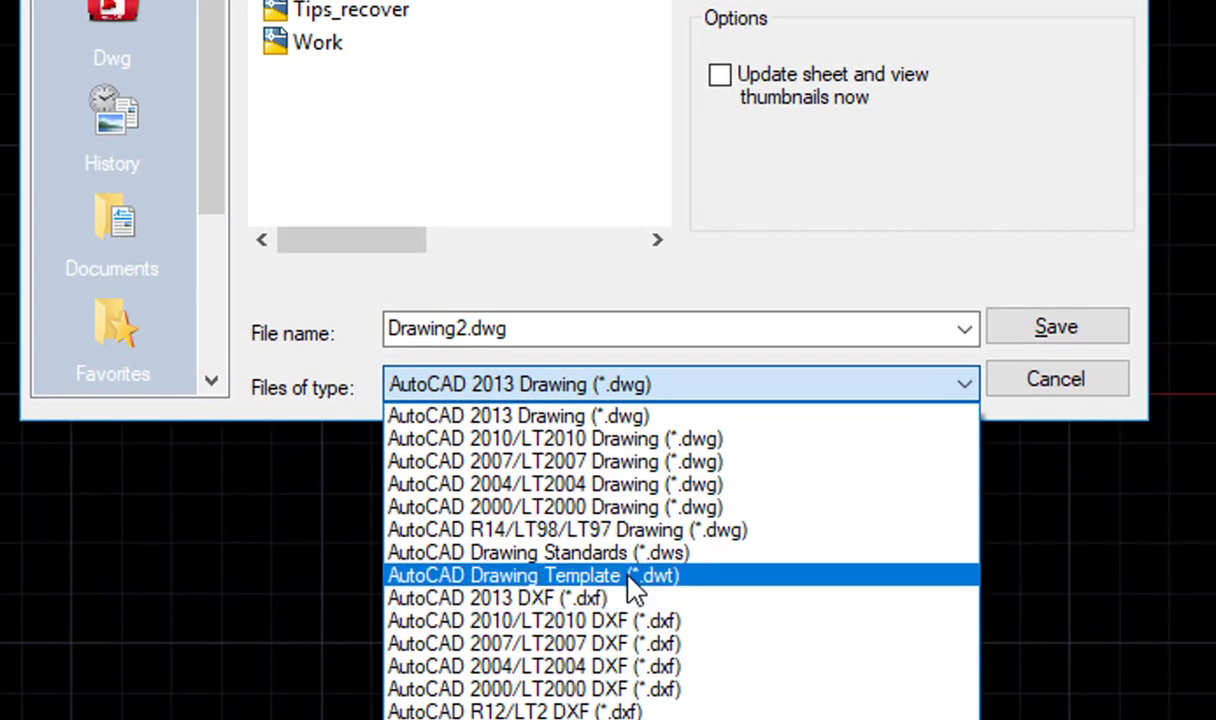
left_click(632, 577)
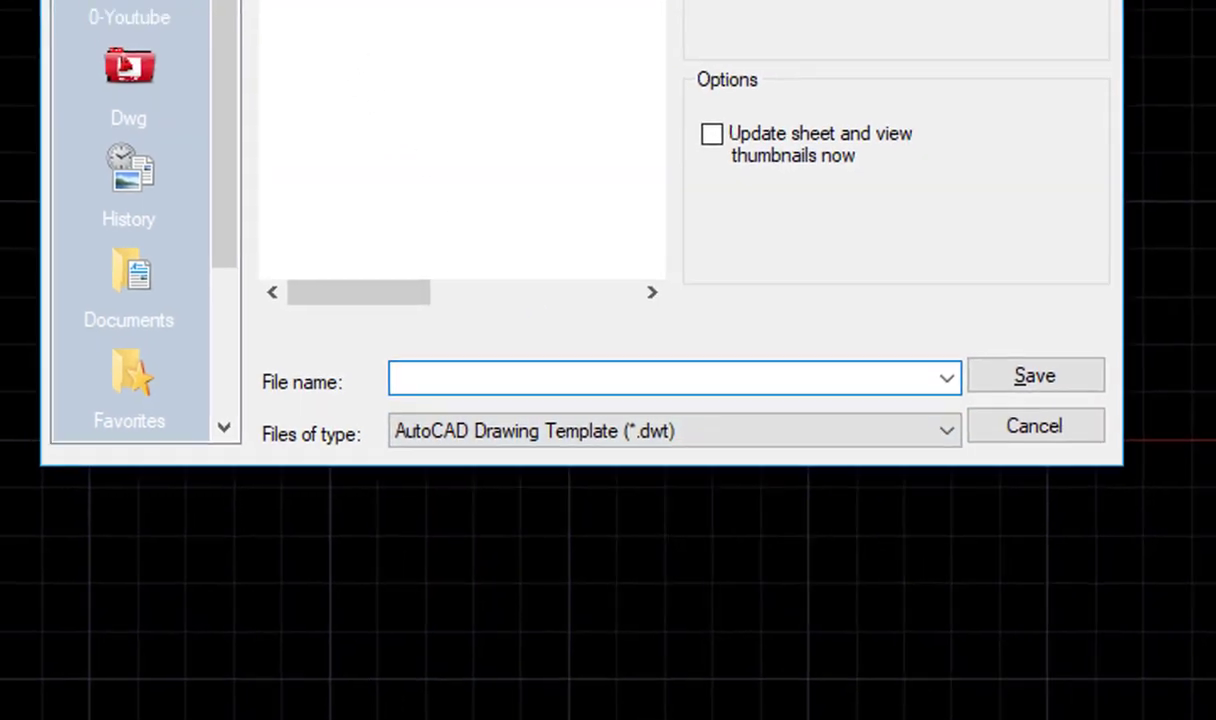
left_click(483, 14)
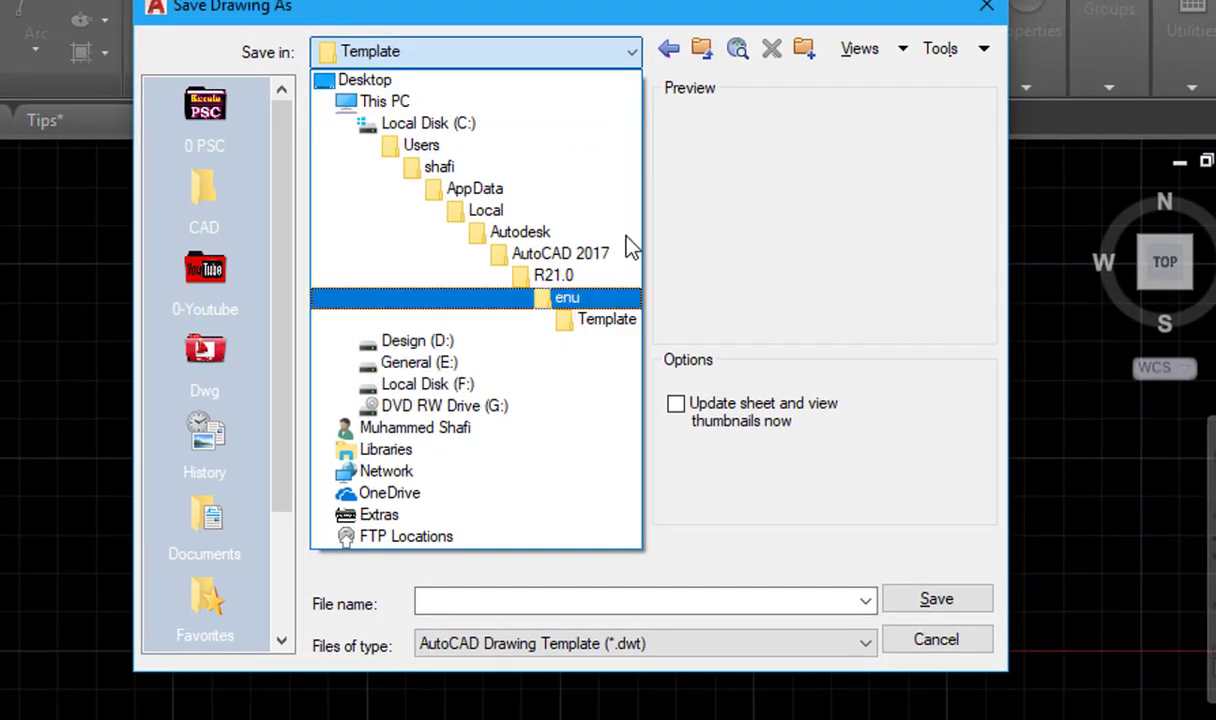
left_click(592, 14)
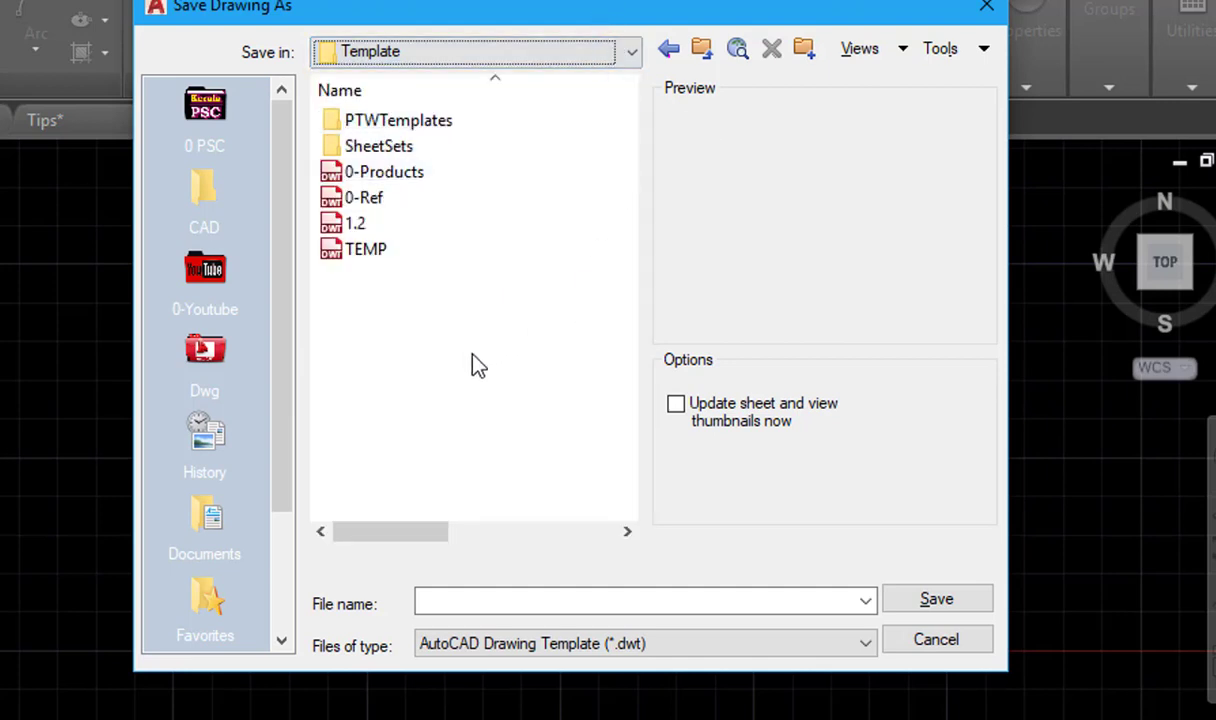
left_click(440, 598)
type("CIVIL")
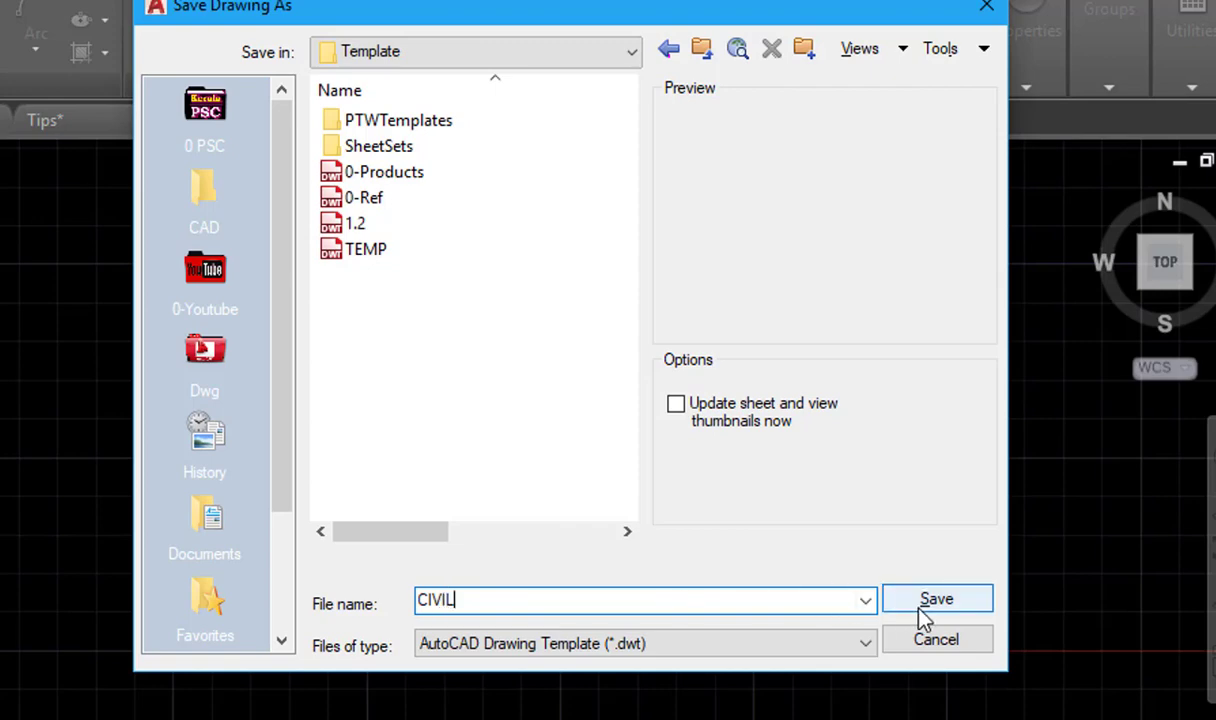
left_click(917, 608)
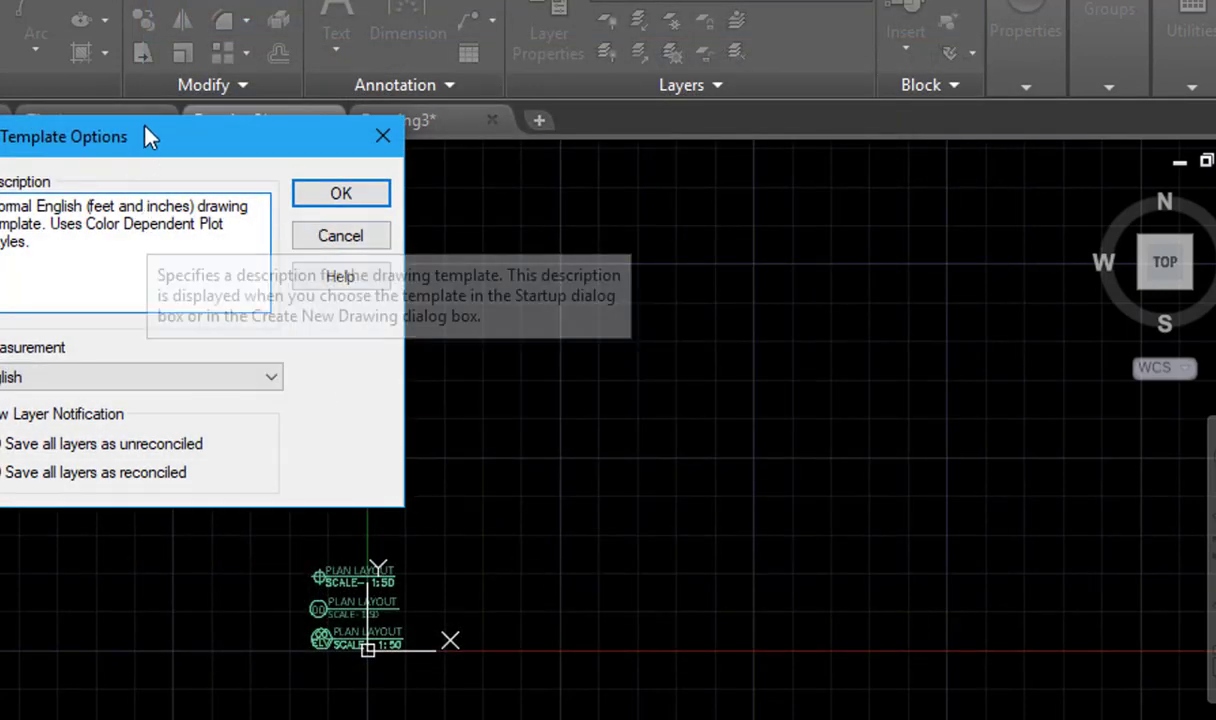
- Accept the default description and English measurement to finish saving CIVIL.dwt
left_click_drag(225, 133, 301, 200)
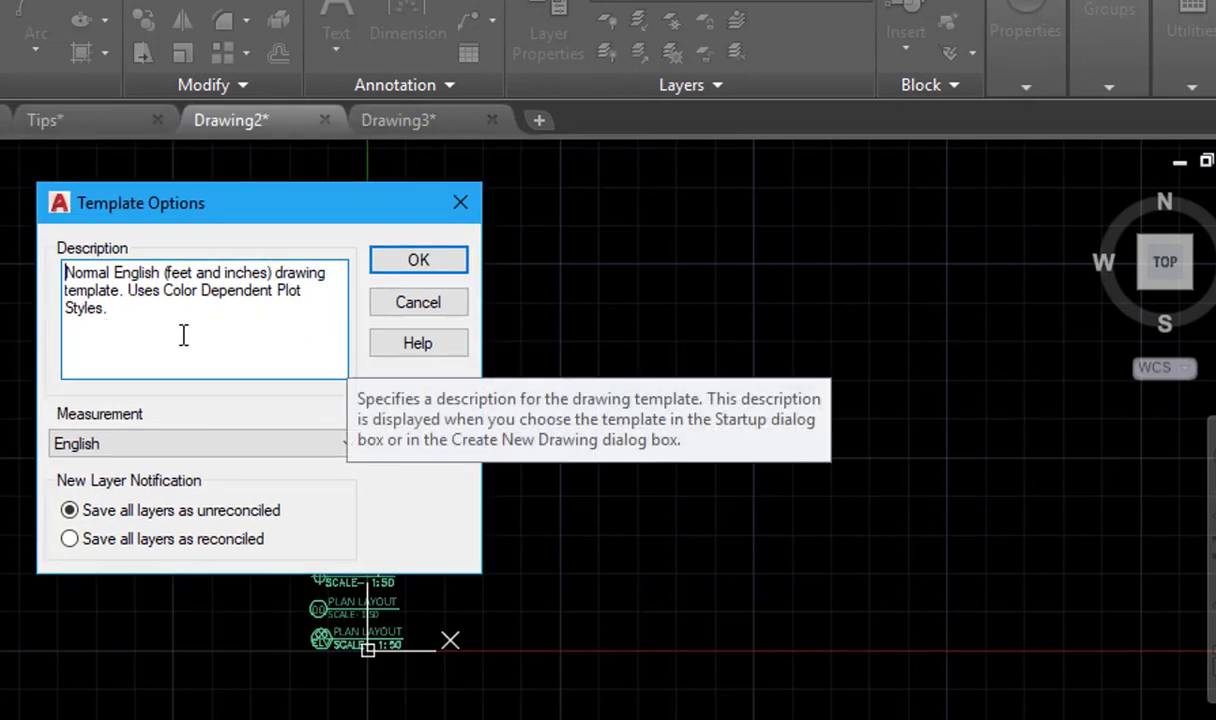
left_click(392, 260)
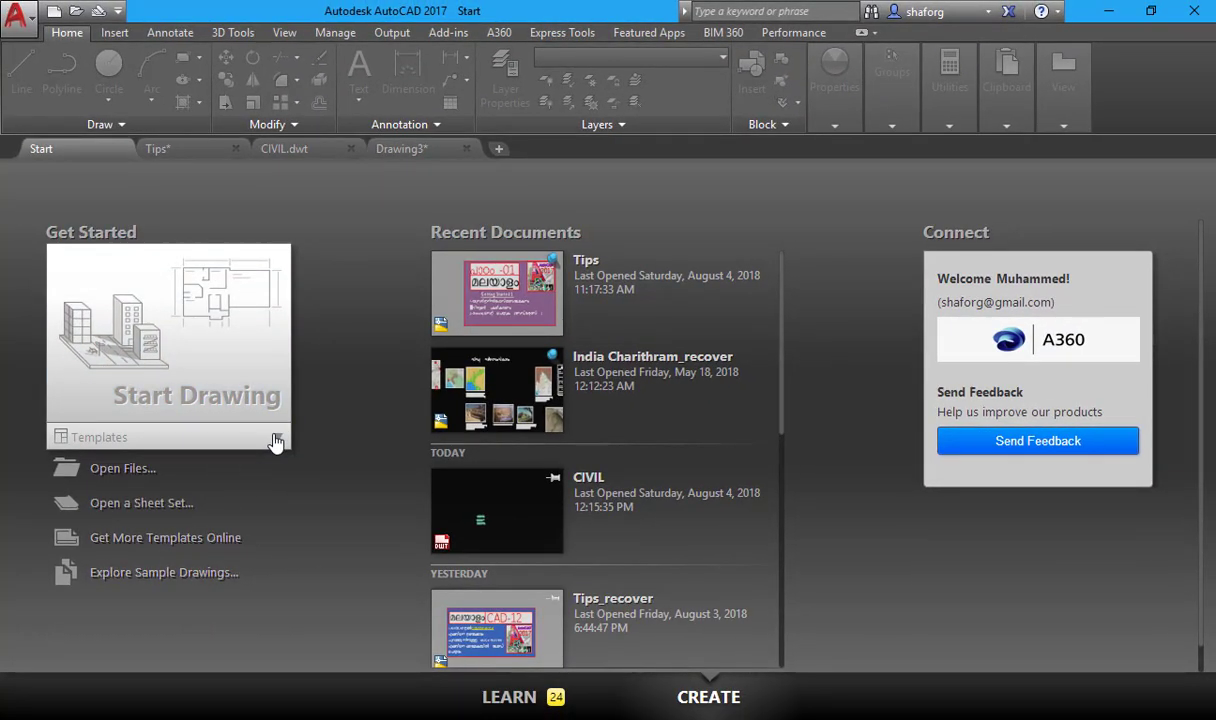
- Start a new drawing from the CIVIL.dwt template in the Start page's Templates list
left_click(277, 442)
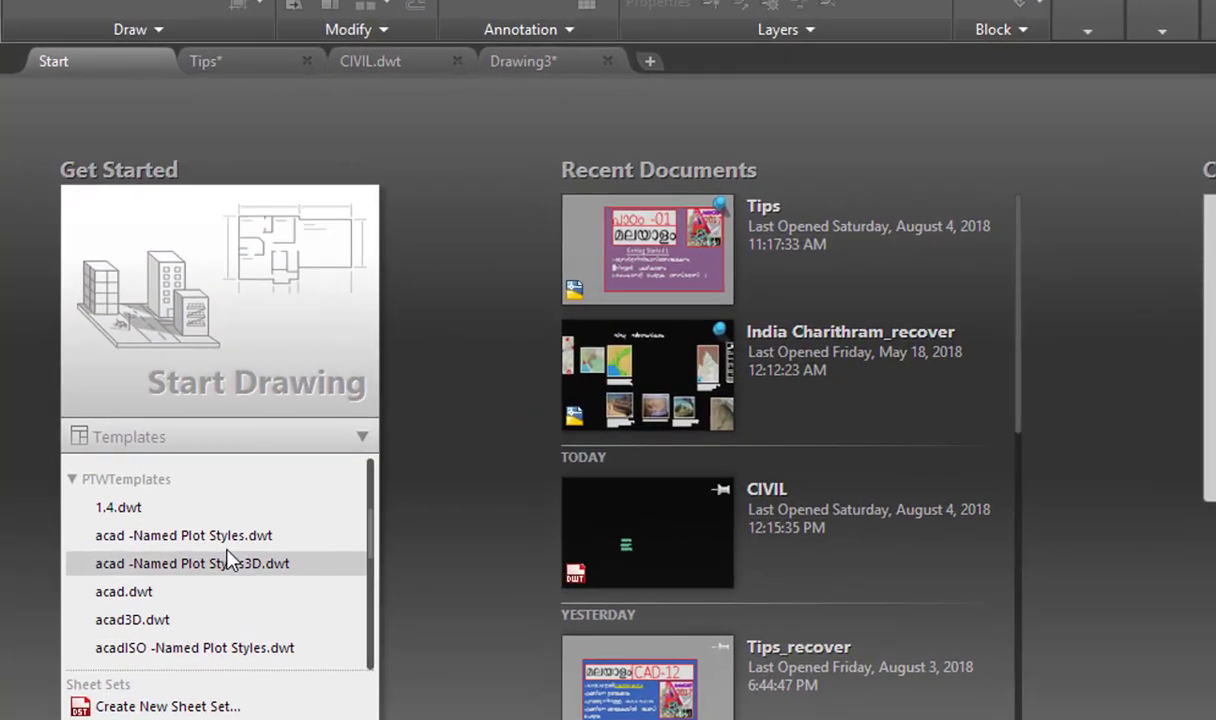
scroll(447, 592, "down", 5)
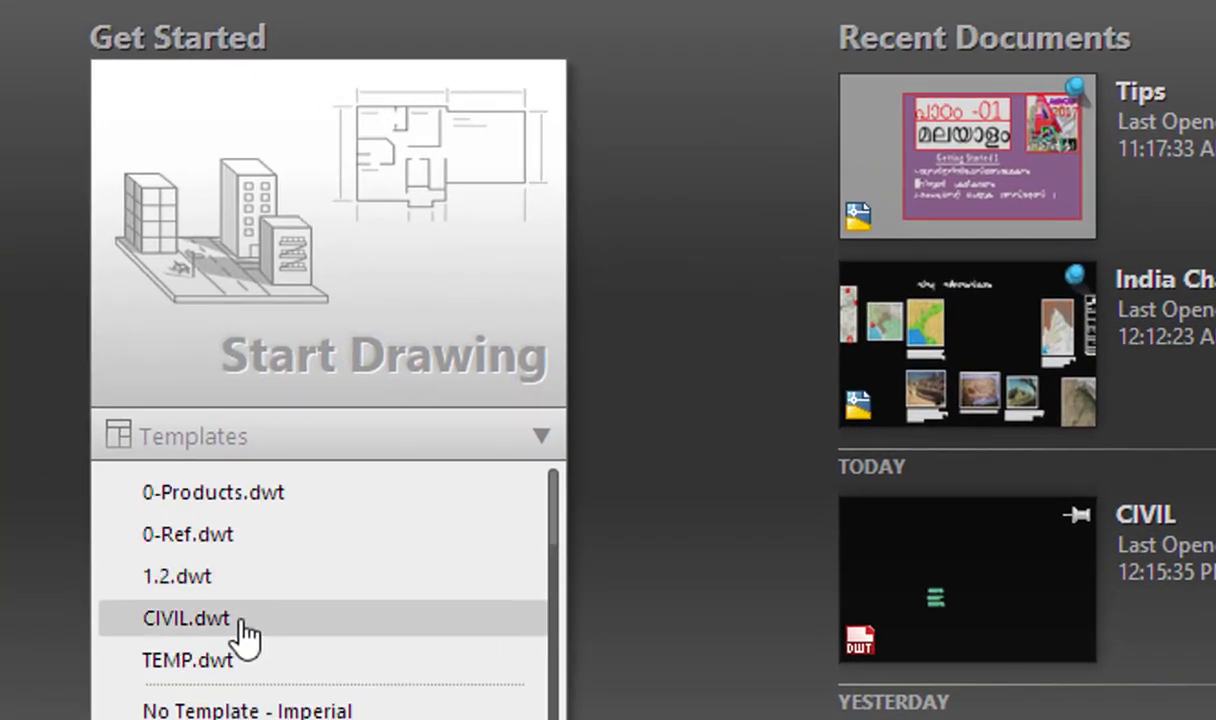
mouse_move(186, 618)
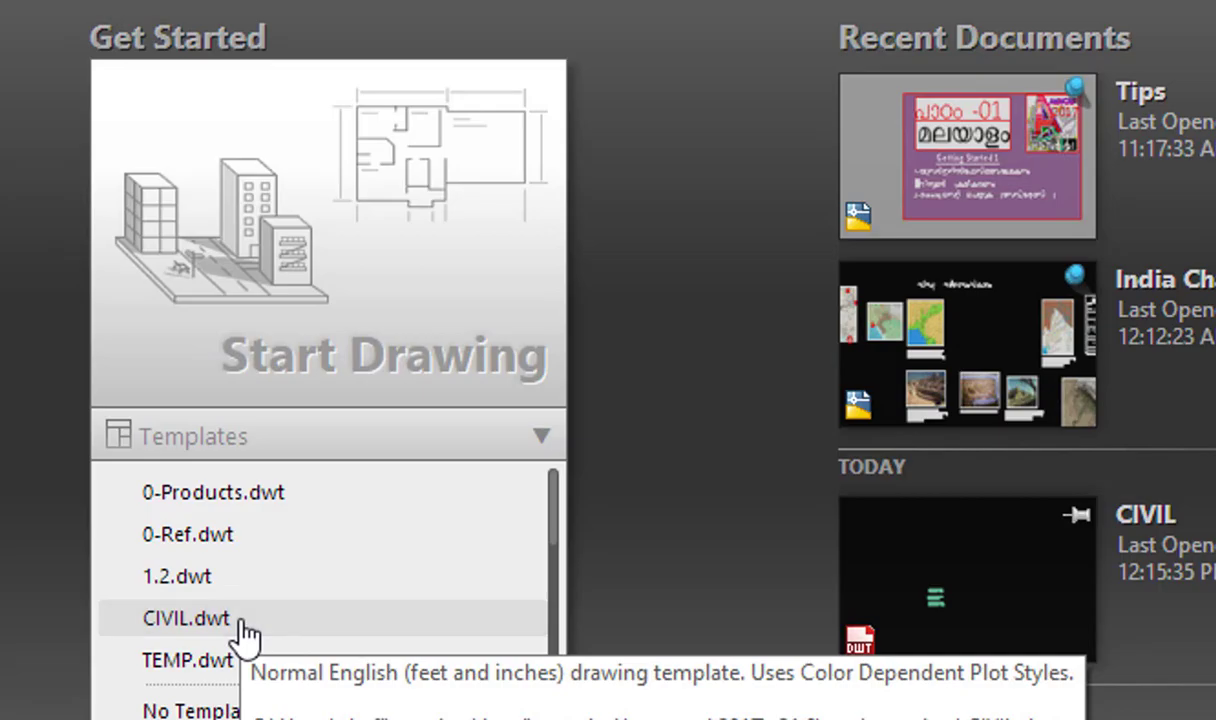
left_click(245, 635)
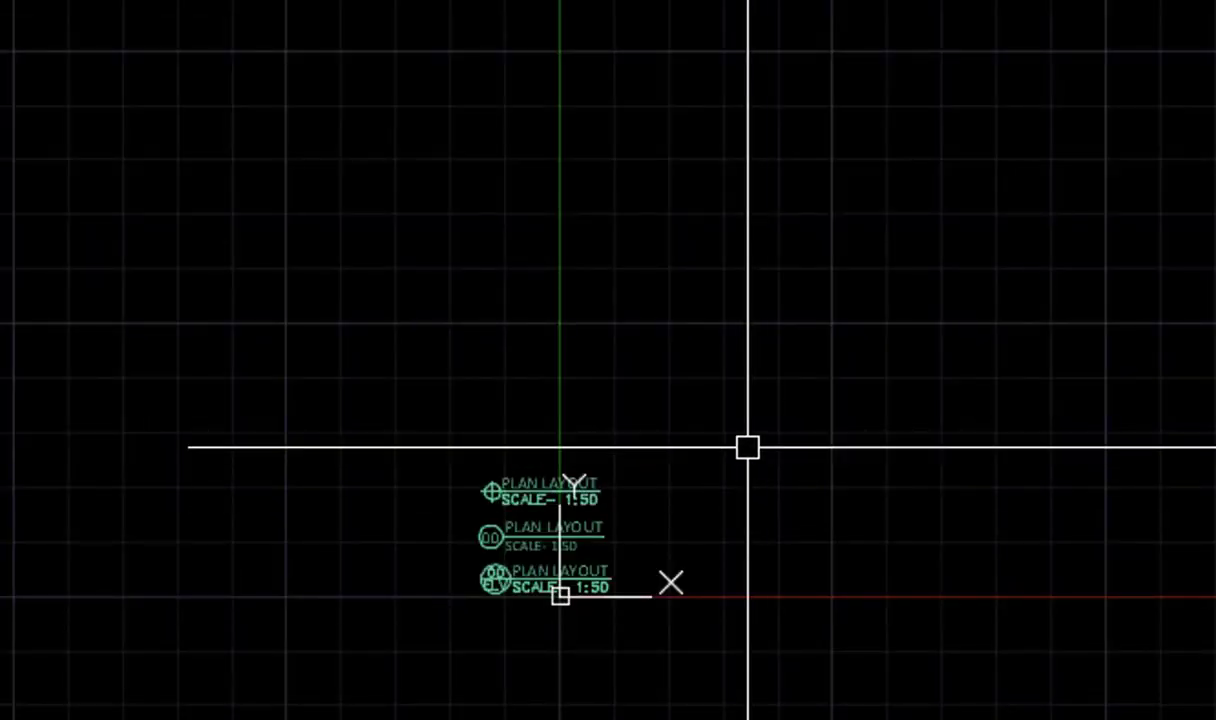
middle_click_drag(915, 335, 777, 414)
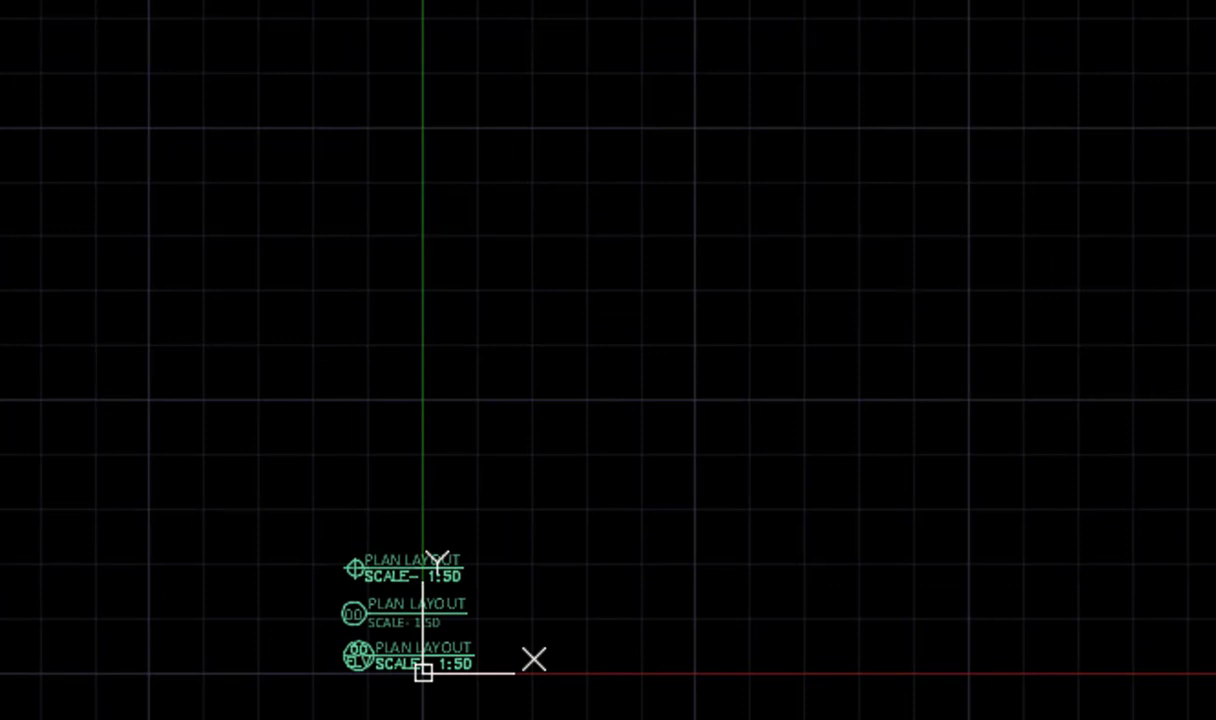
type("LA")
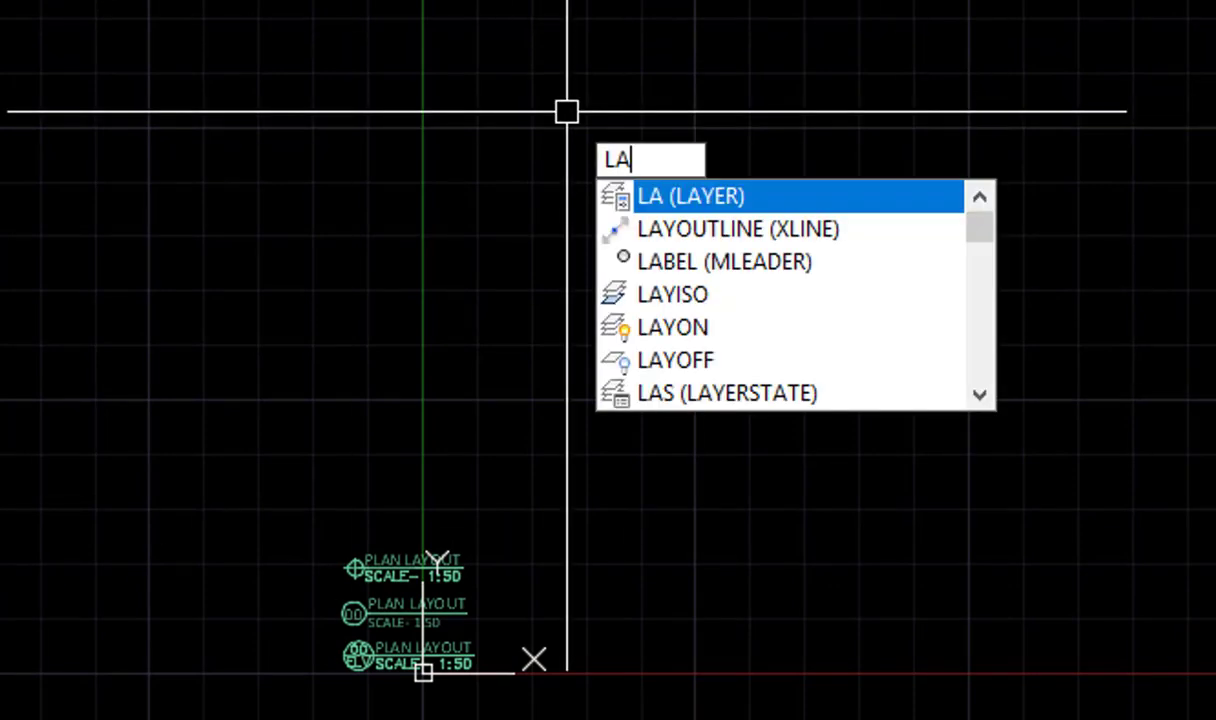
key("Return")
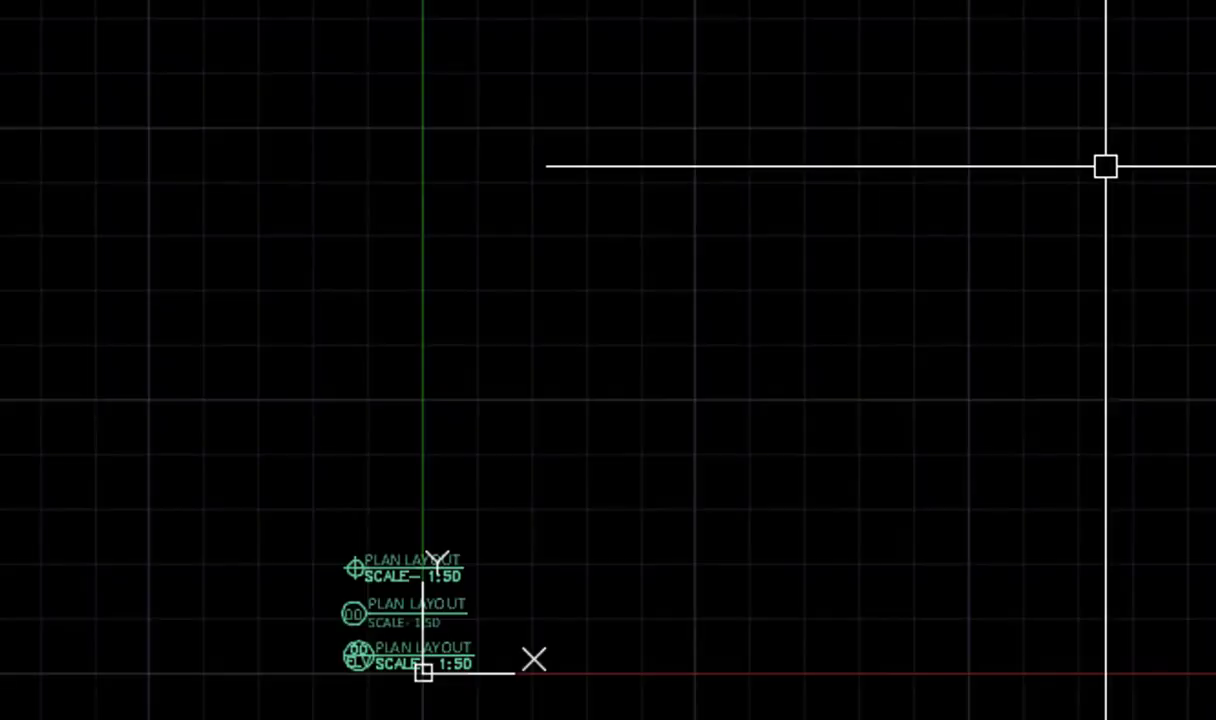
mouse_move(1105, 166)
middle_mouse_down()
mouse_move(1029, 370)
mouse_move(1037, 385)
mouse_move(958, 408)
middle_mouse_up()
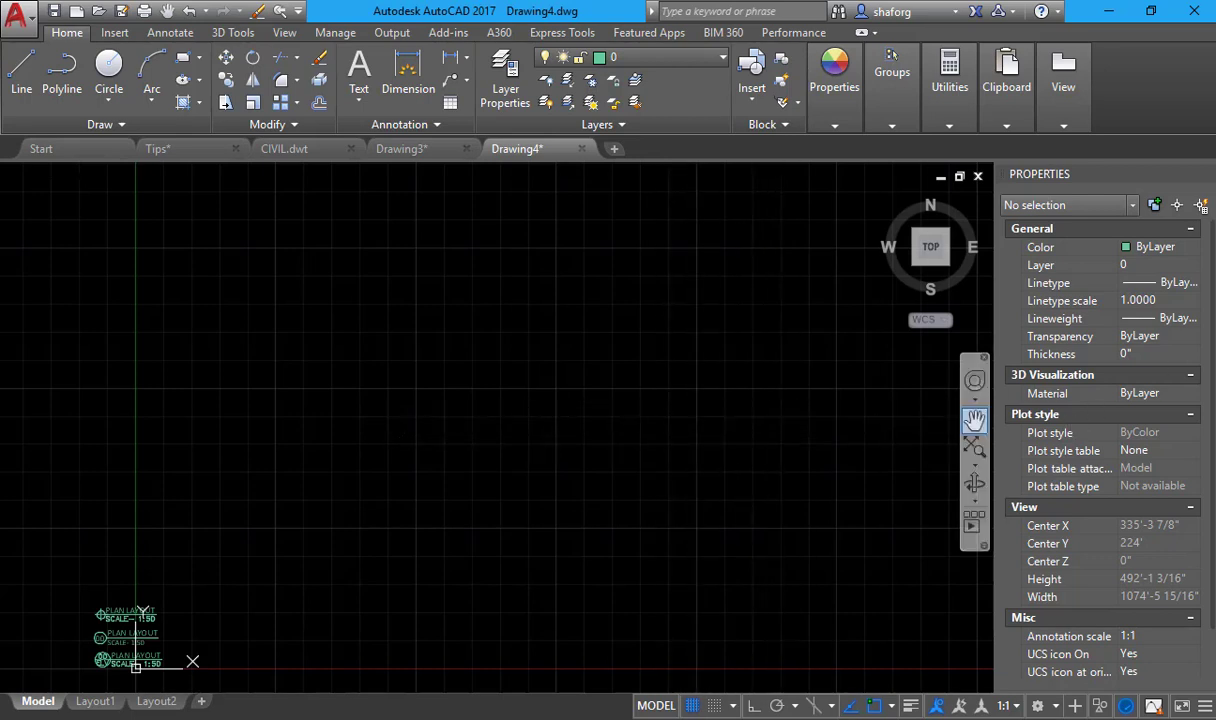
- Switch through the Tips drawing and Start page to bring Drawing4 to the front
left_click(179, 145)
scroll(290, 250, "up", 3)
scroll(490, 430, "up", 3)
middle_click_drag(490, 430, 388, 462)
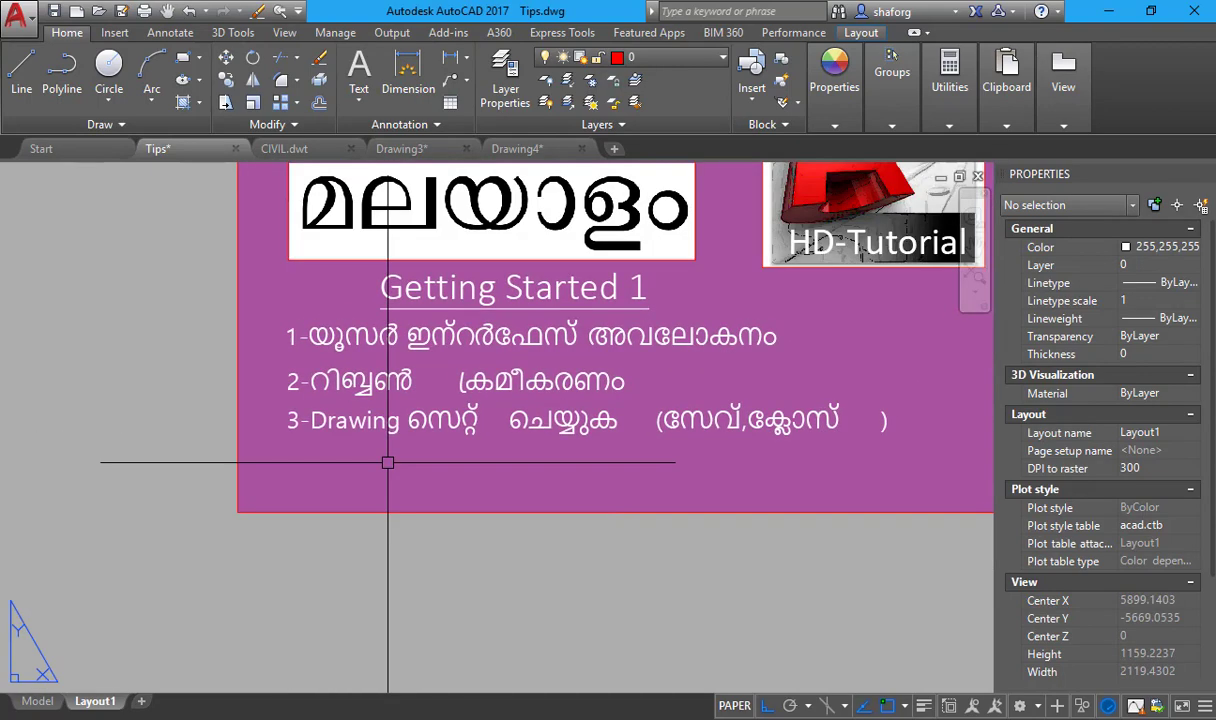
left_click(45, 149)
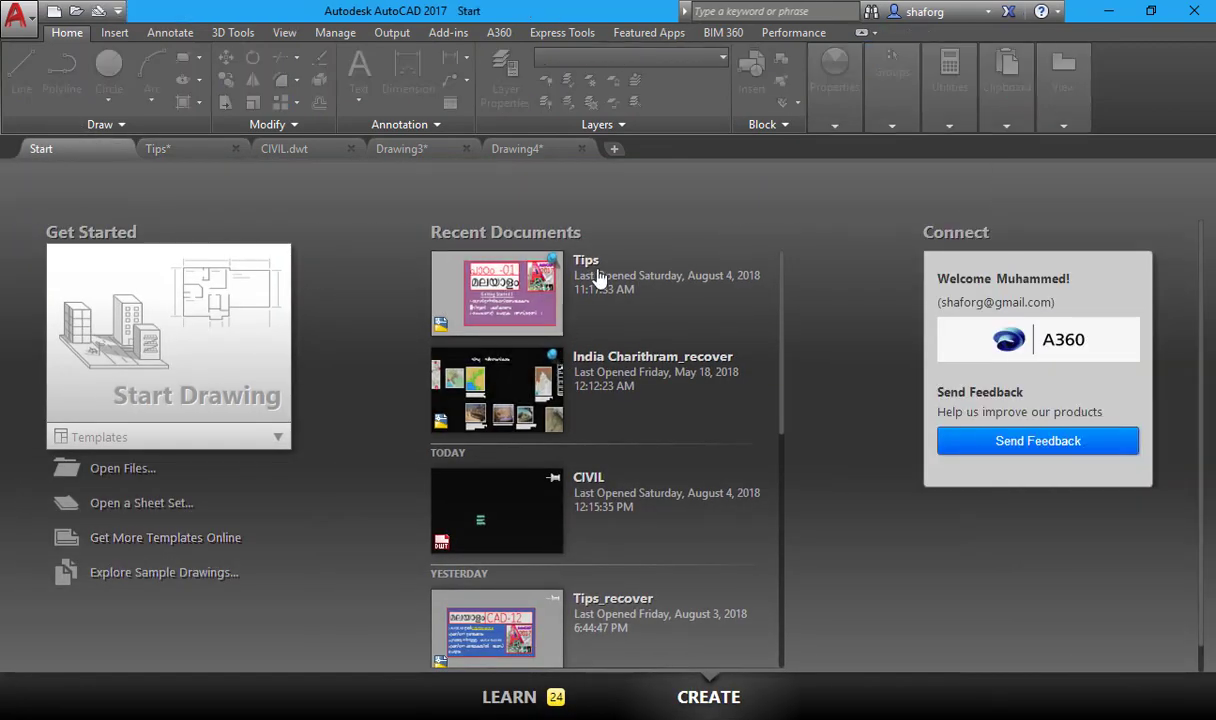
left_click(516, 149)
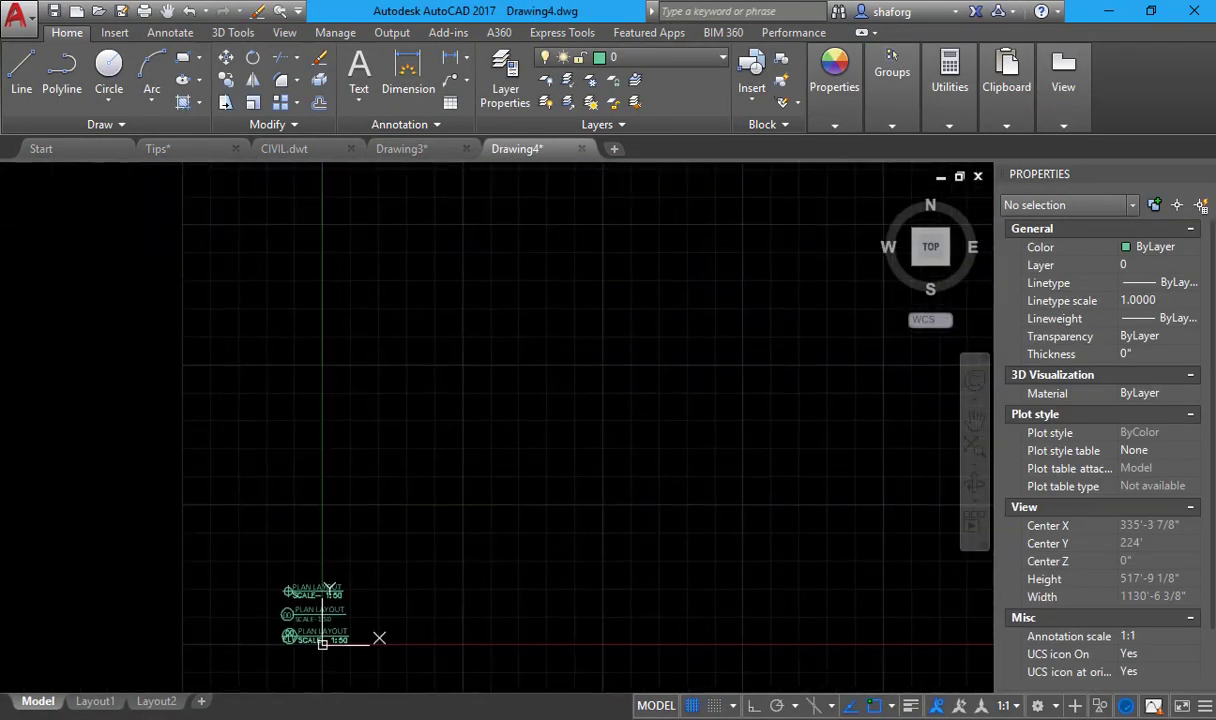
middle_click_drag(478, 394, 483, 426)
type("REC")
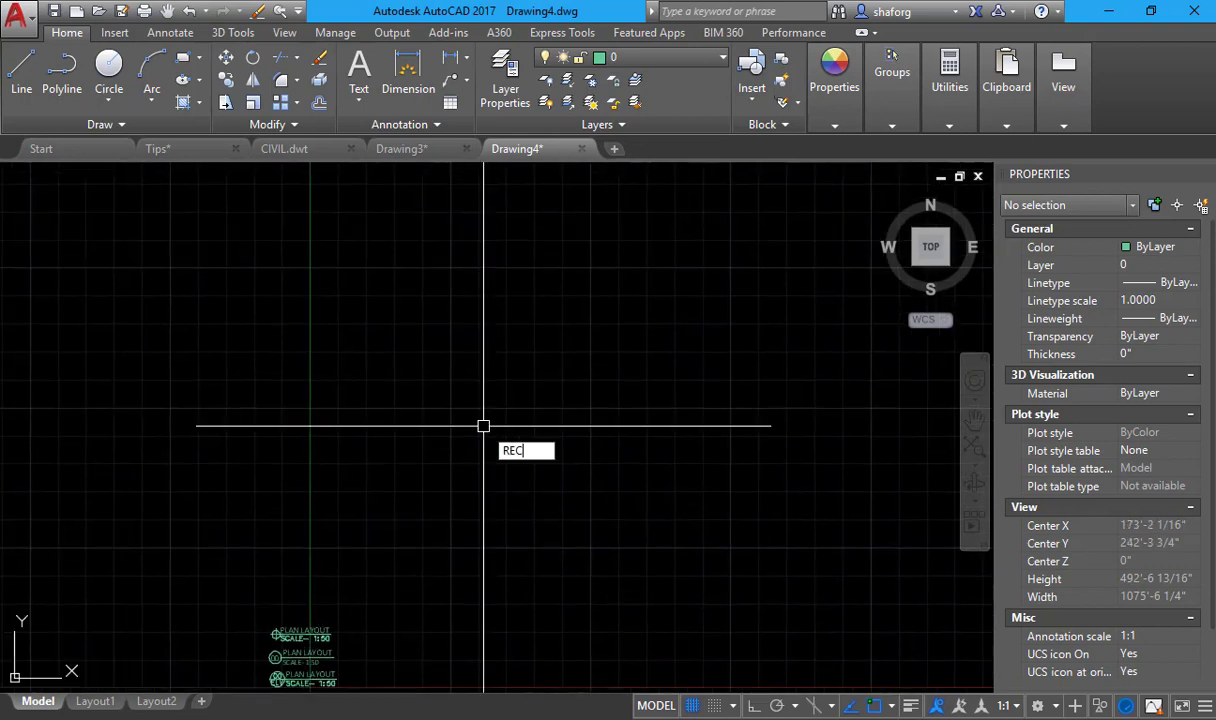
- Draw a rectangle by two corners, then a short line to its right
key("Return")
left_click(326, 290)
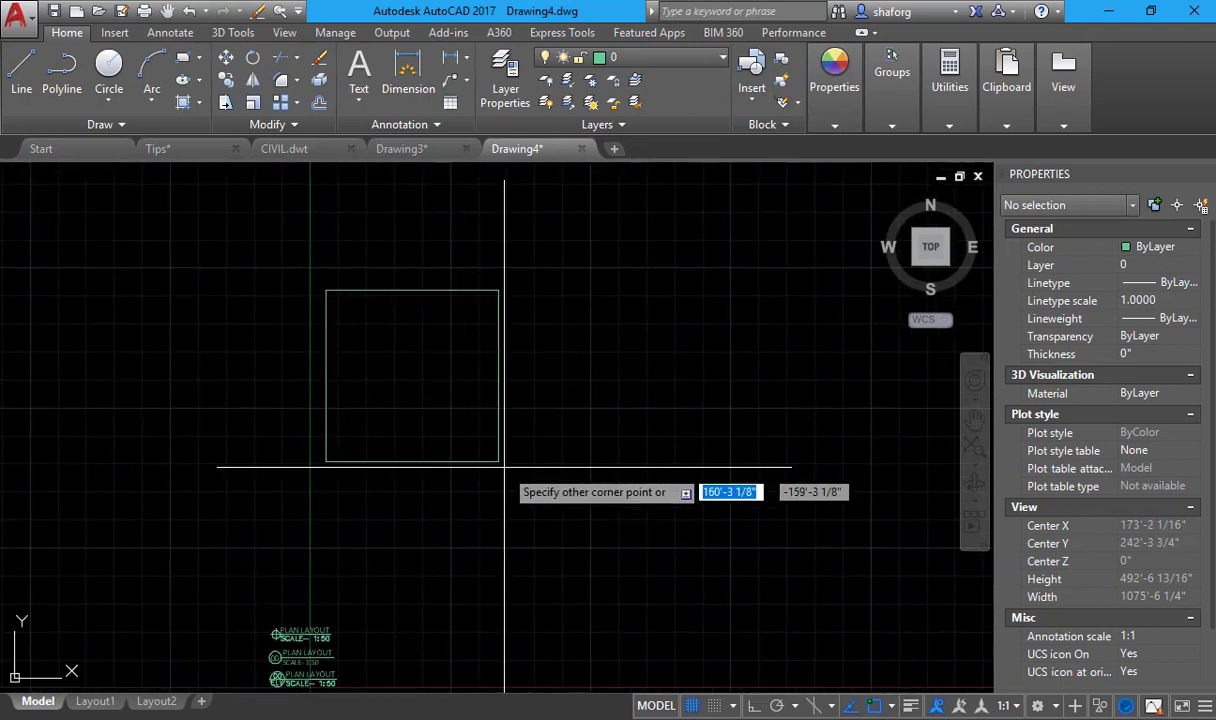
left_click(598, 512)
key("Return")
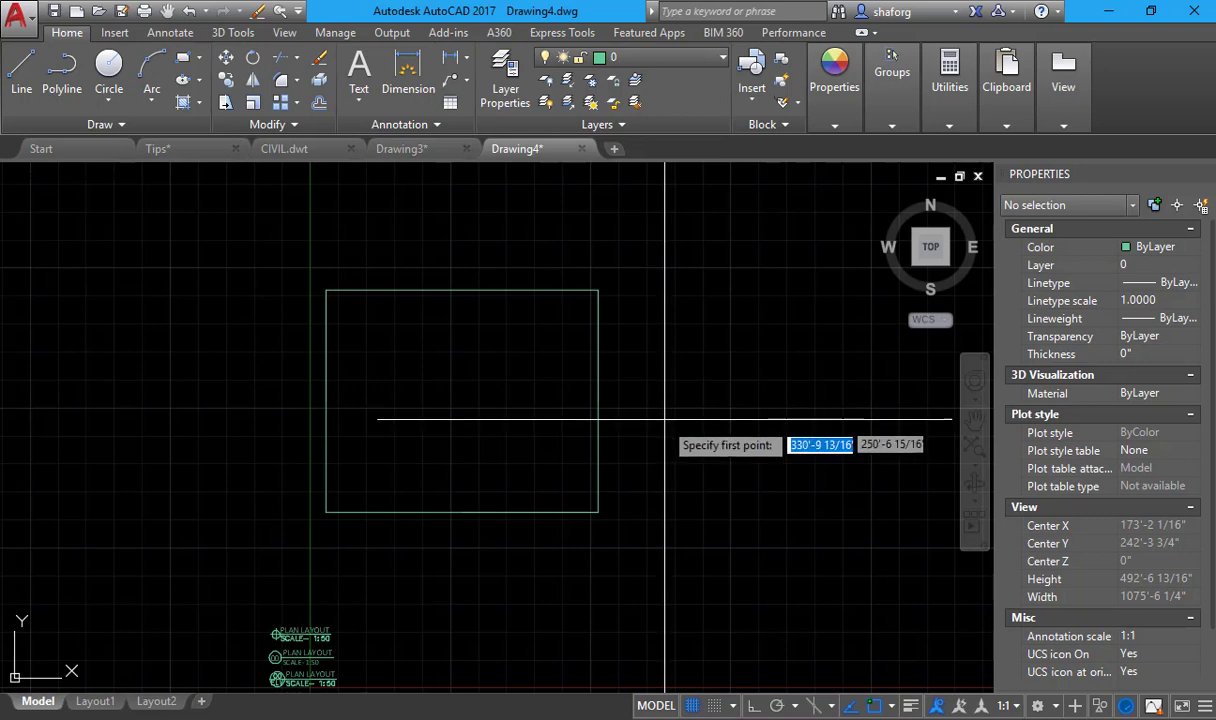
left_click(757, 417)
right_click(712, 283)
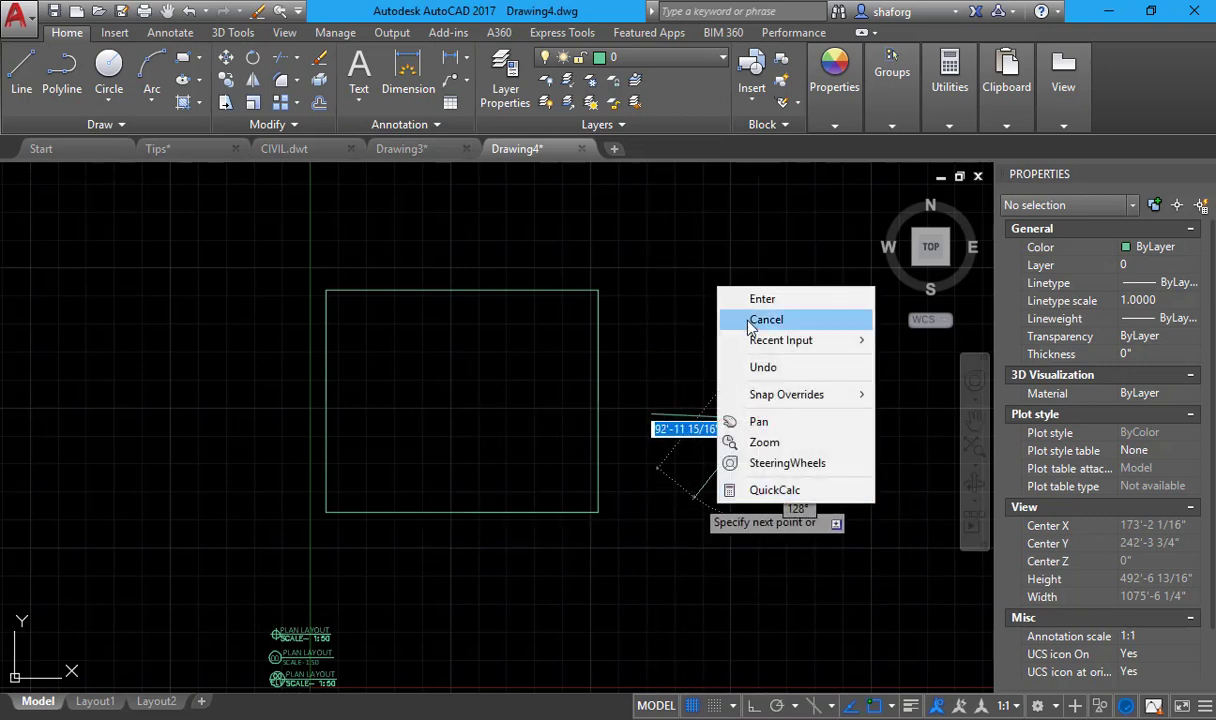
left_click(719, 296)
middle_click_drag(674, 357, 693, 407)
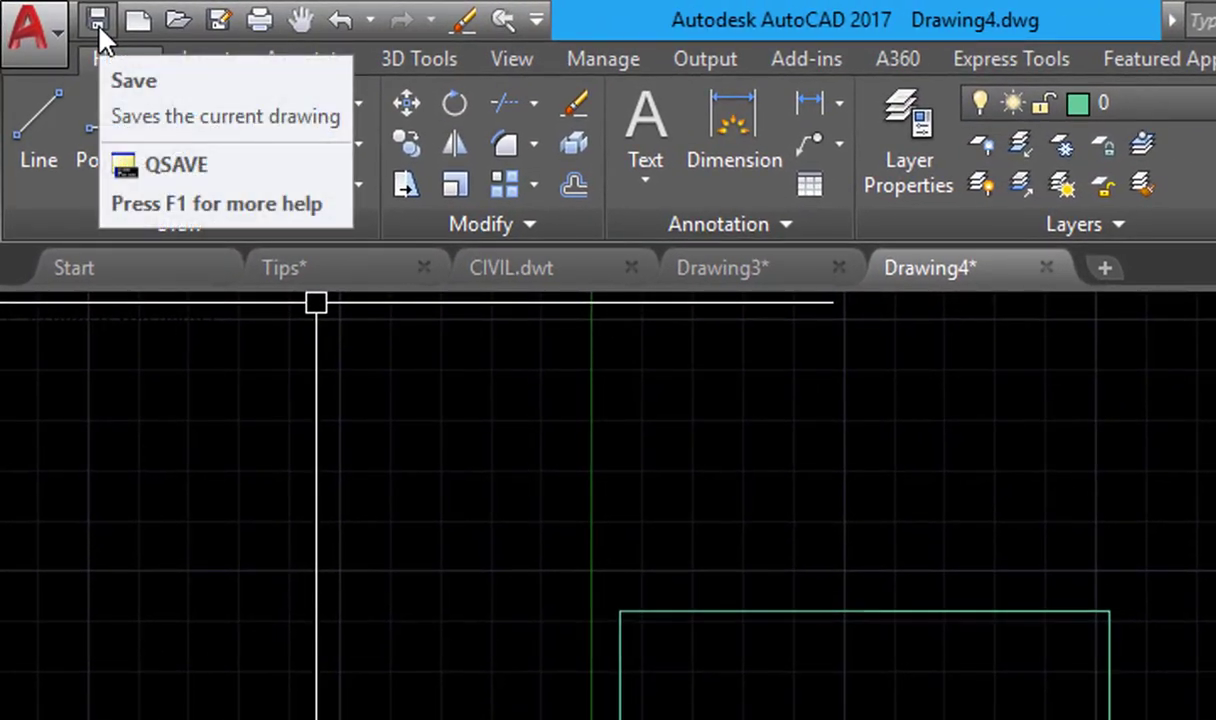
- Save the drawing to the Desktop under the file name TEST
left_click(33, 30)
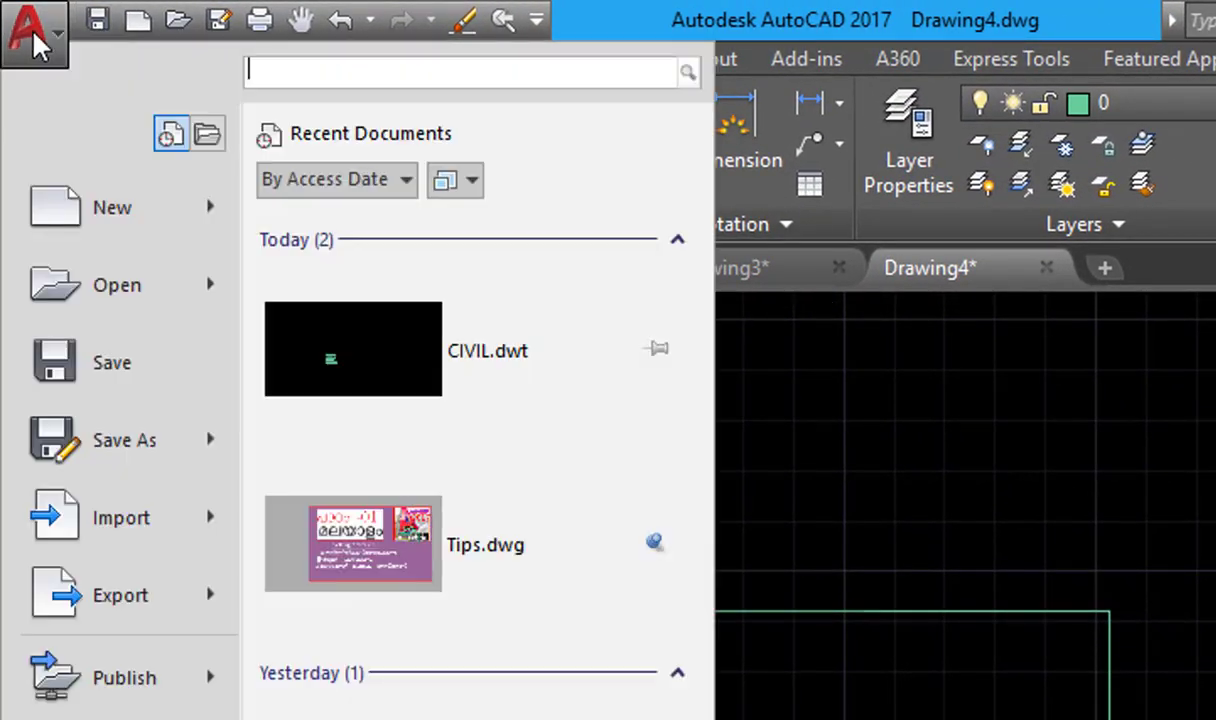
left_click(912, 505)
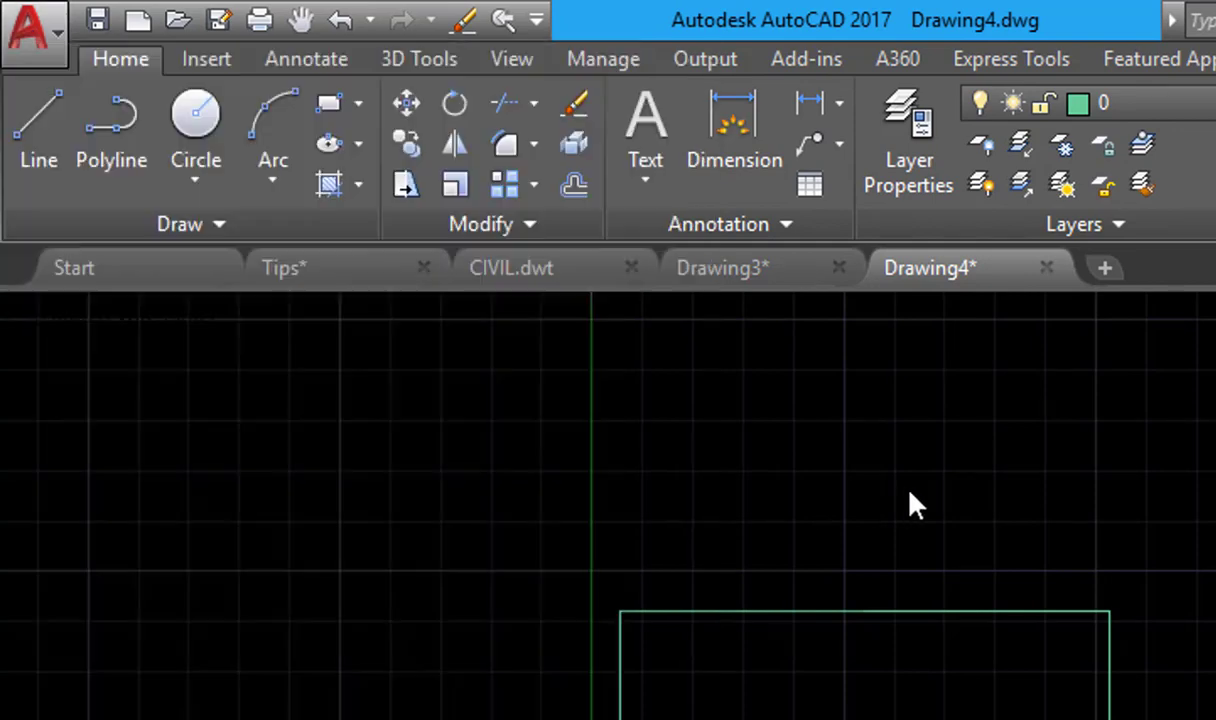
left_click(912, 505)
key("ctrl+s")
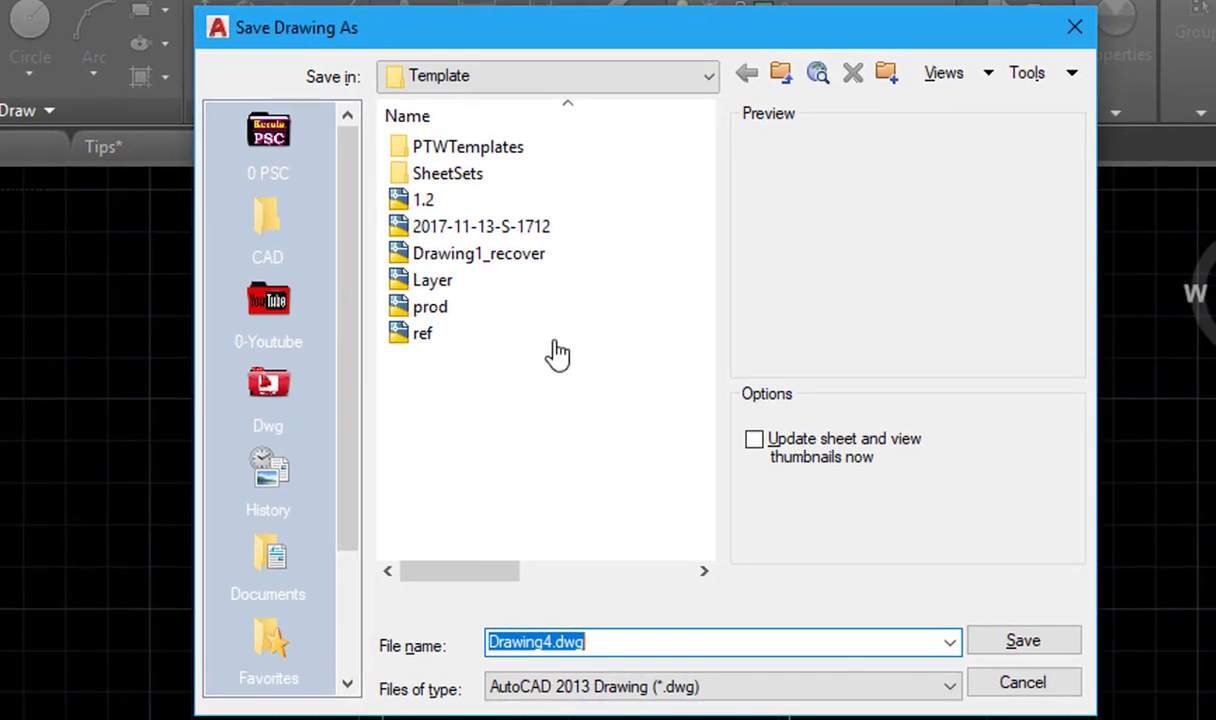
left_click_drag(280, 410, 393, 343)
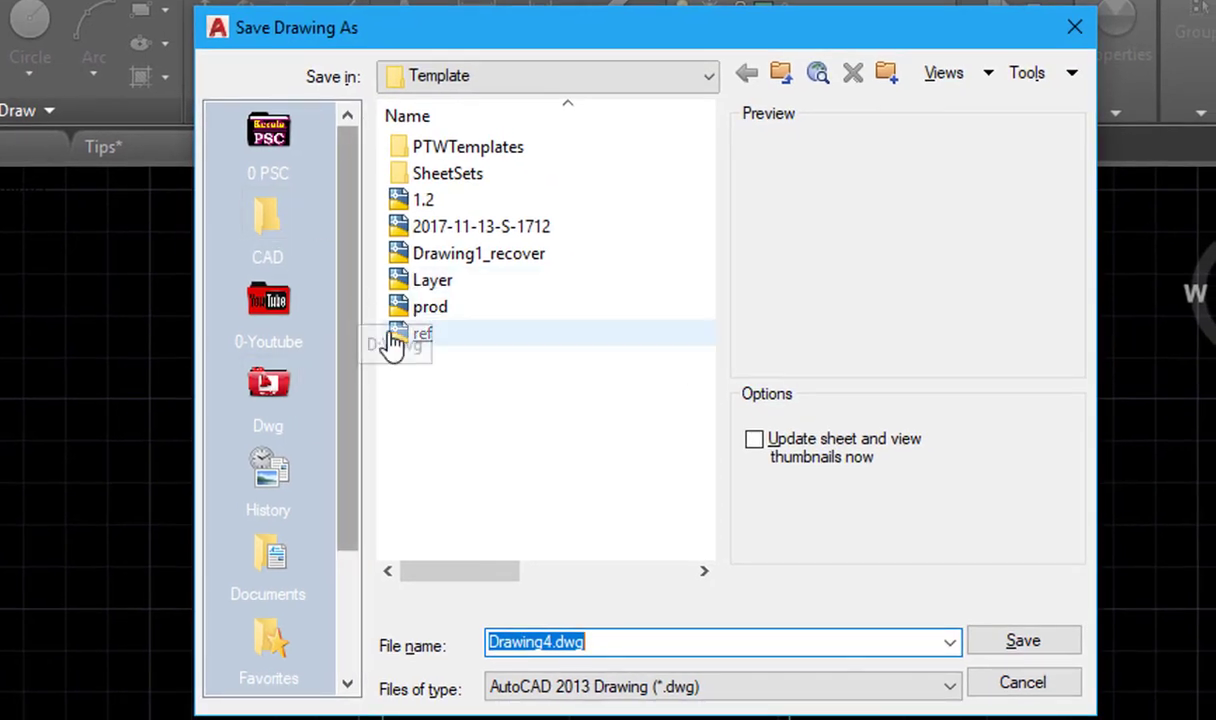
scroll(345, 535, "down", 2)
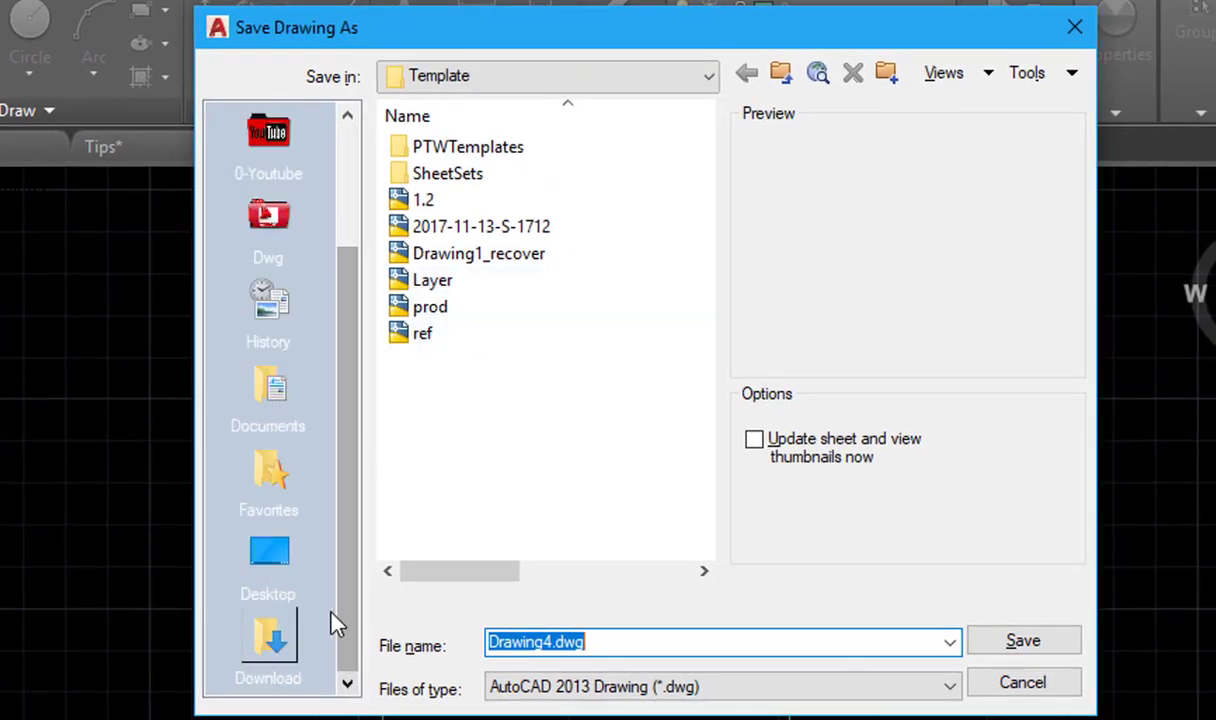
left_click(268, 565)
double_click(643, 637)
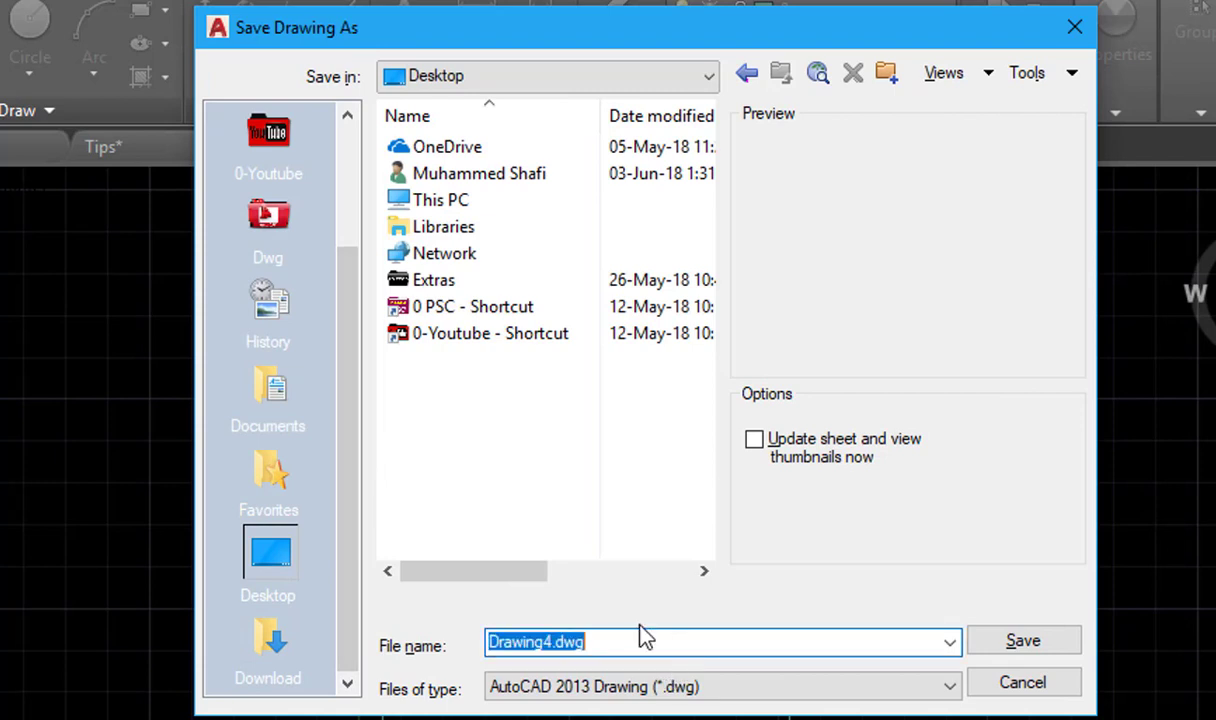
type("TEST")
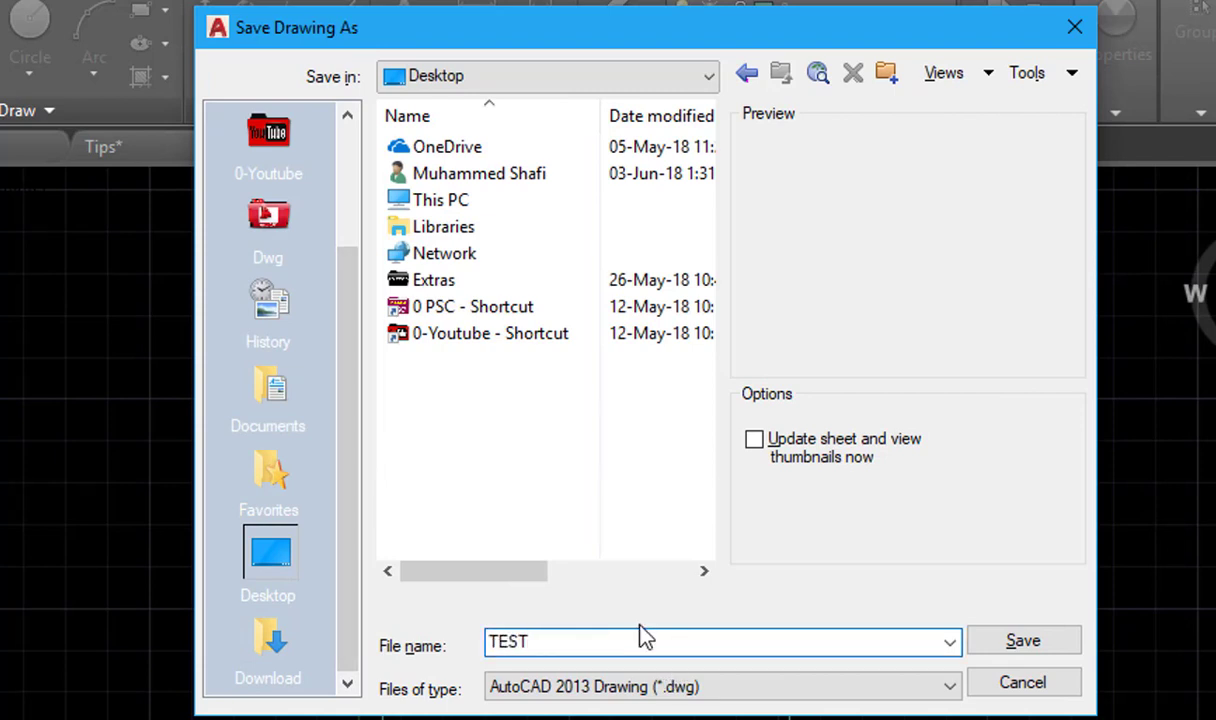
left_click(979, 650)
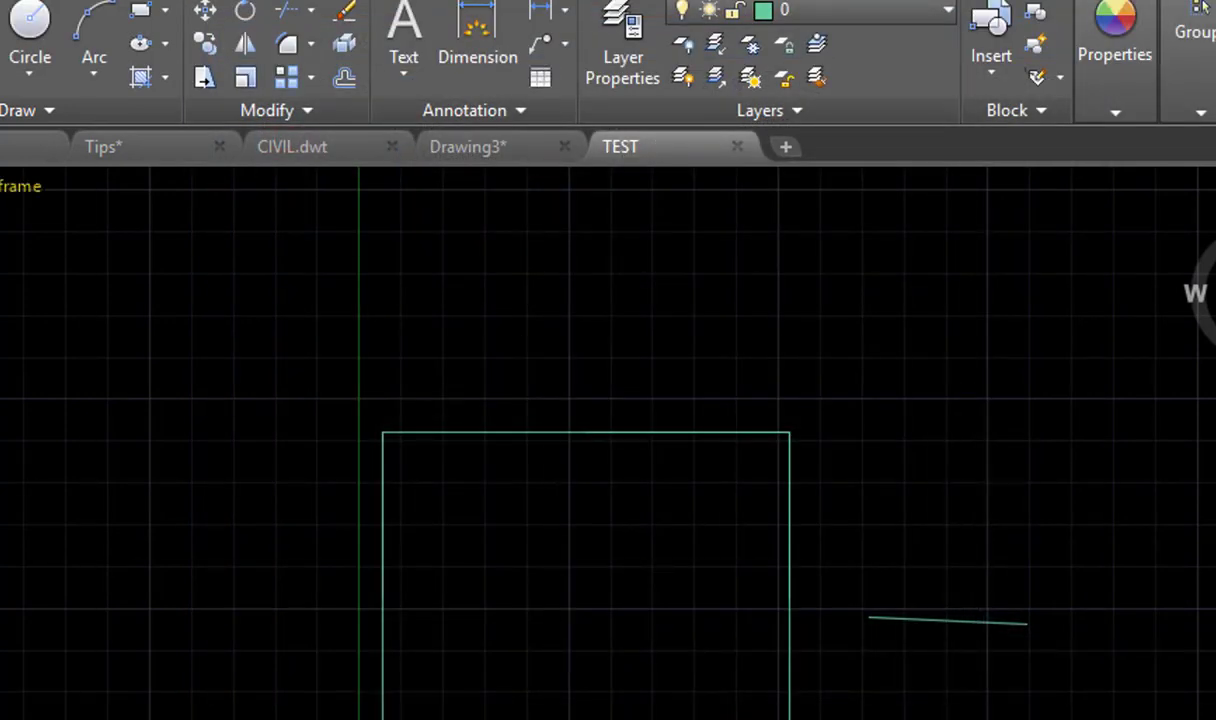
left_click(17, 14)
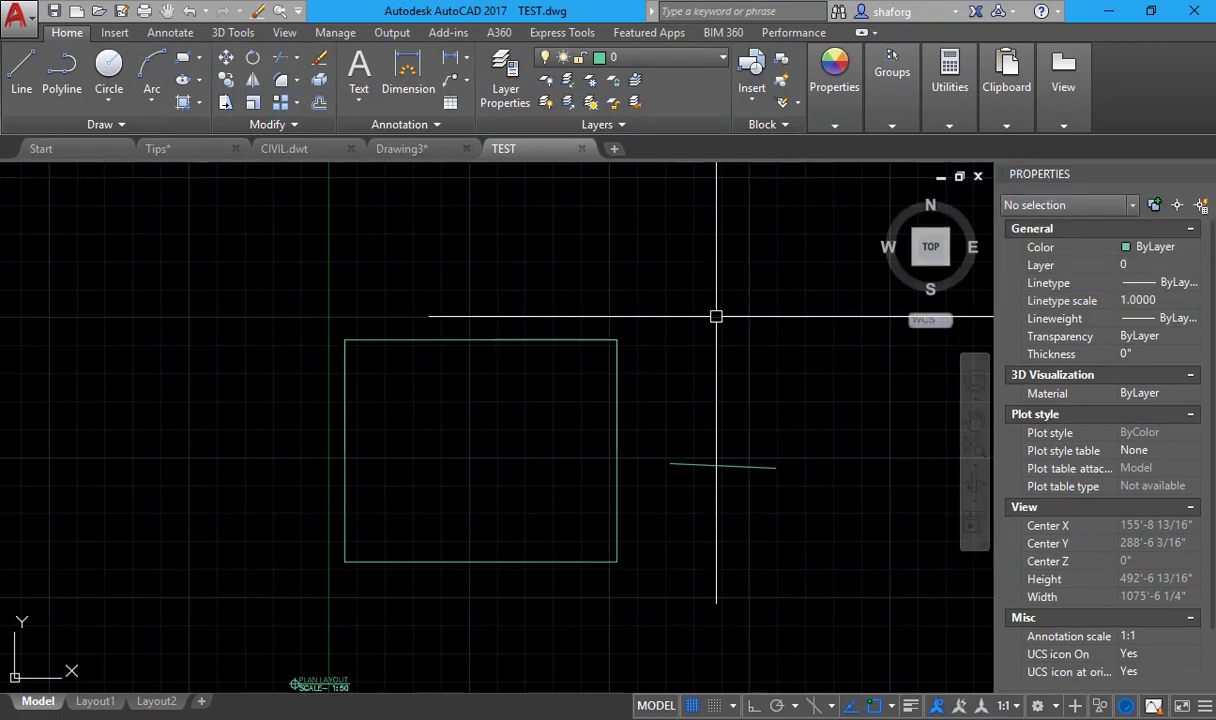
- Open the Save As dialog with Ctrl+Shift+S and cancel it without saving
key("ctrl+shift+s")
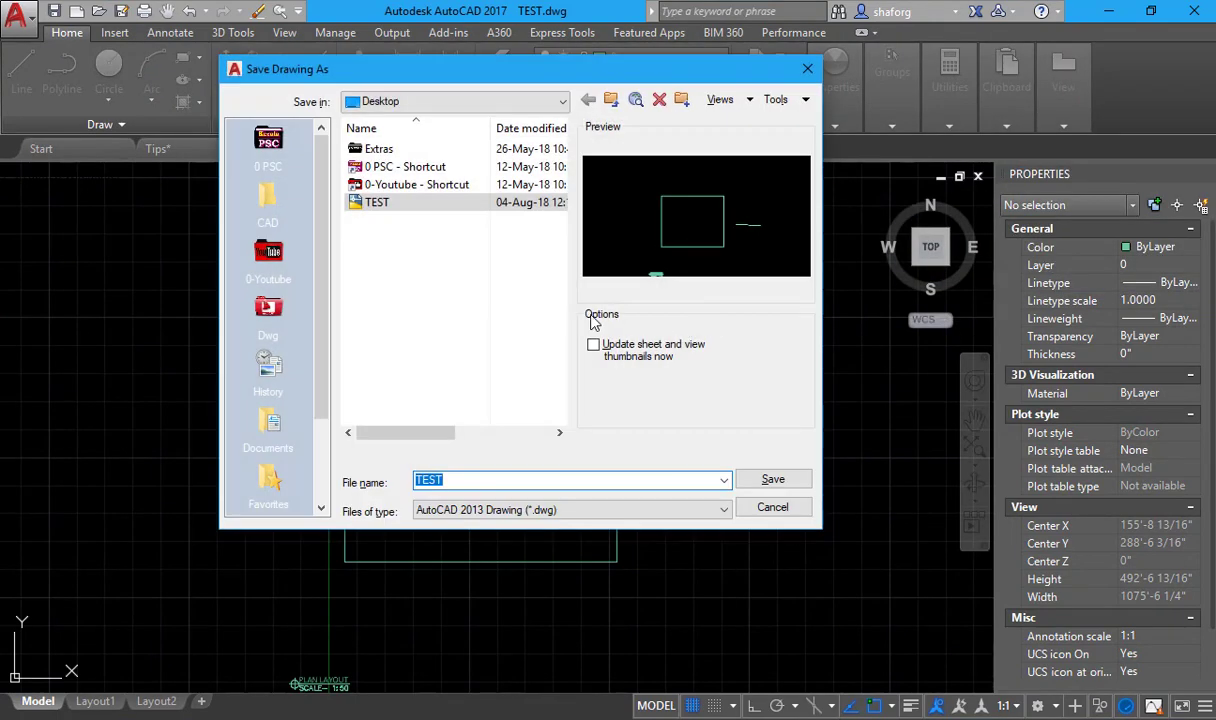
left_click_drag(490, 69, 481, 148)
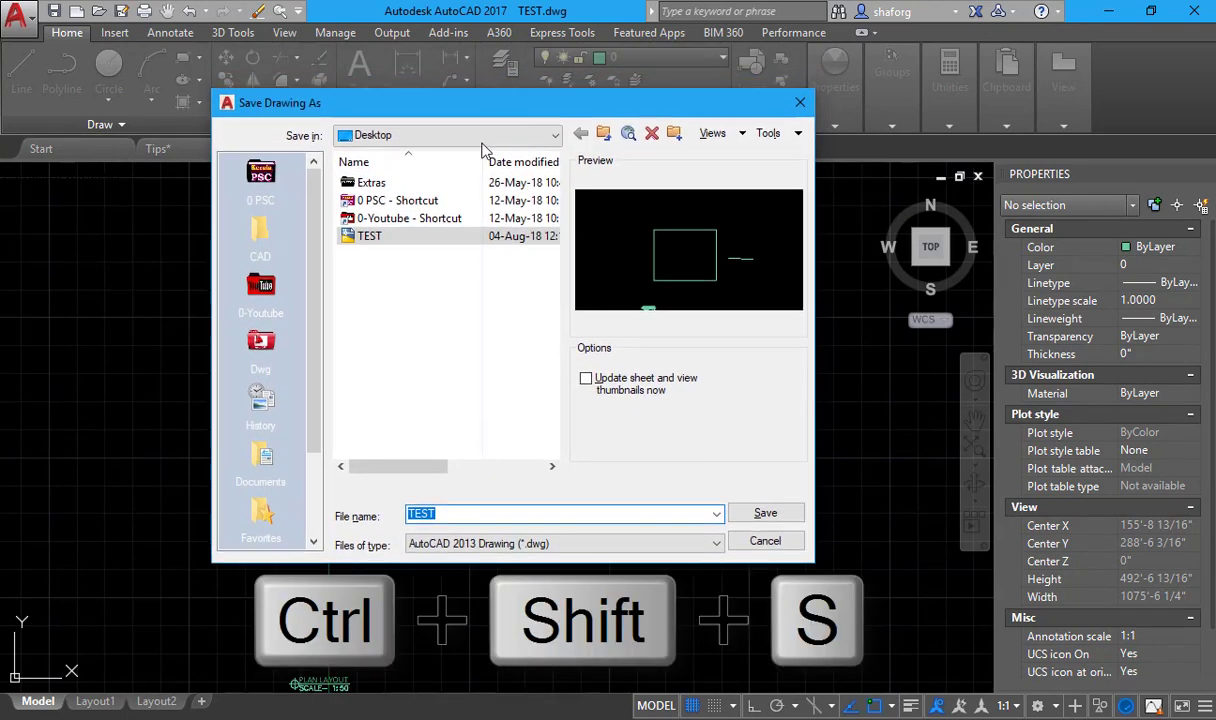
left_click(765, 540)
- Choose Save As Drawing, set AutoCAD 2007/LT2007 file type, then cancel without saving
left_click(20, 22)
mouse_move(62, 244)
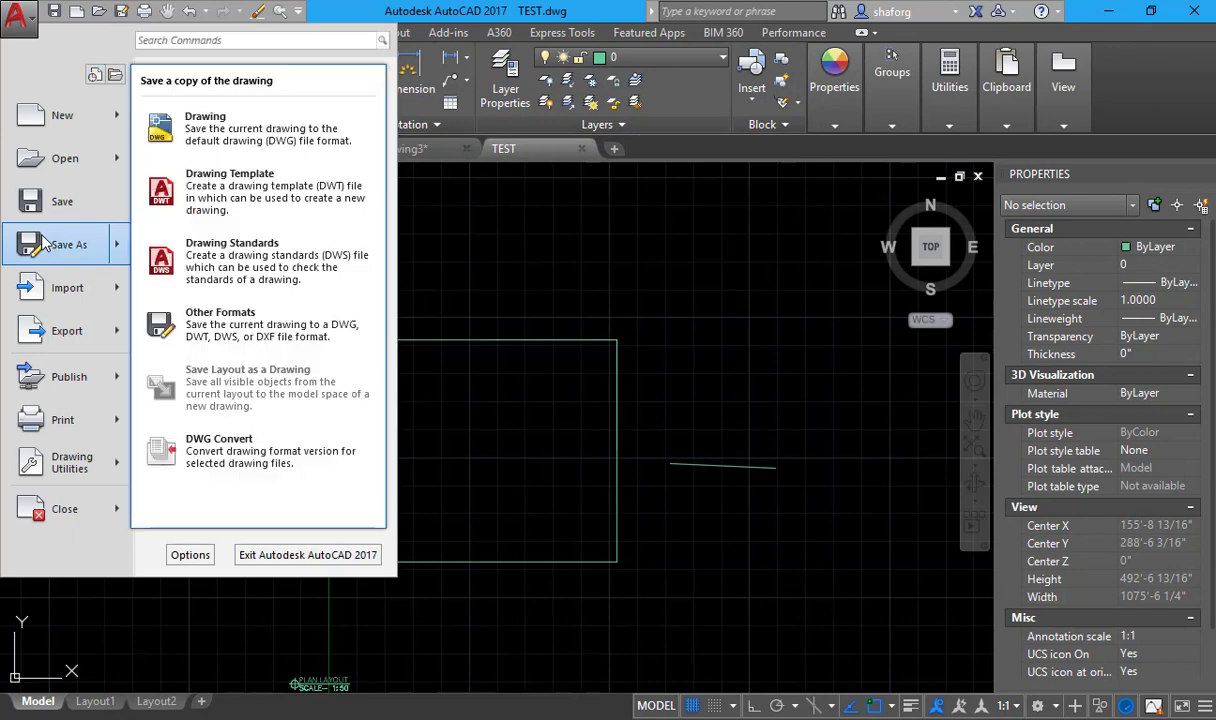
left_click(231, 143)
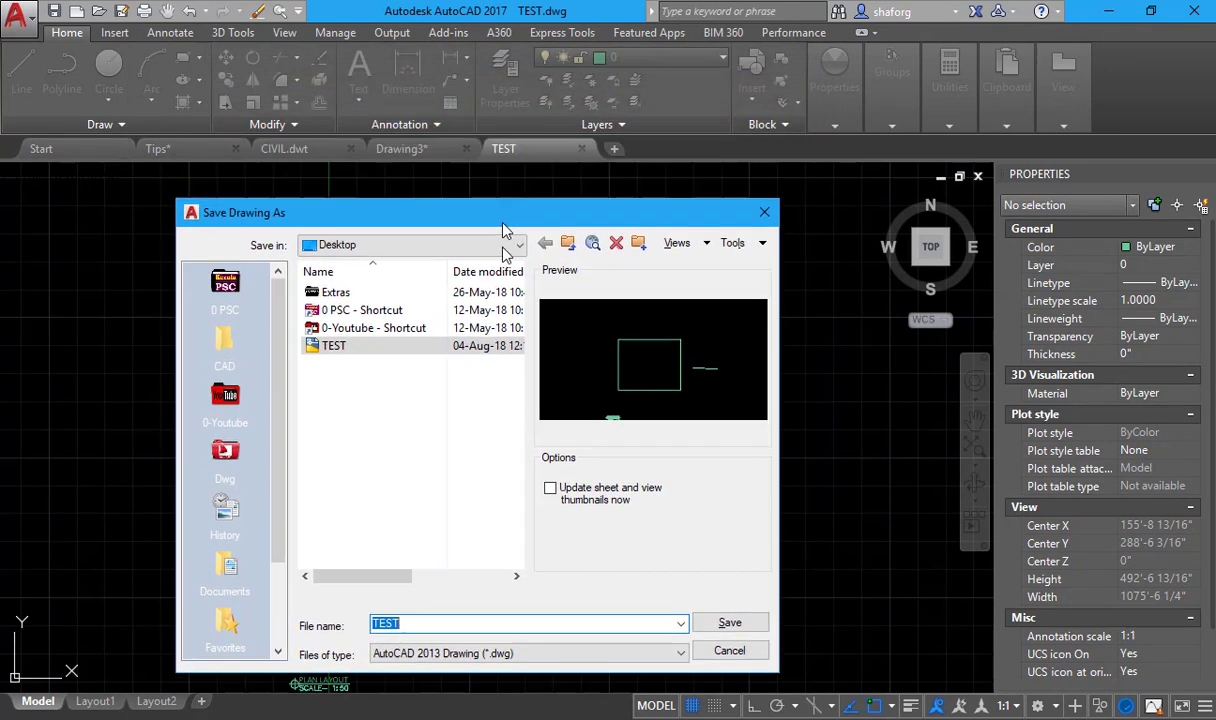
left_click_drag(542, 89, 540, 197)
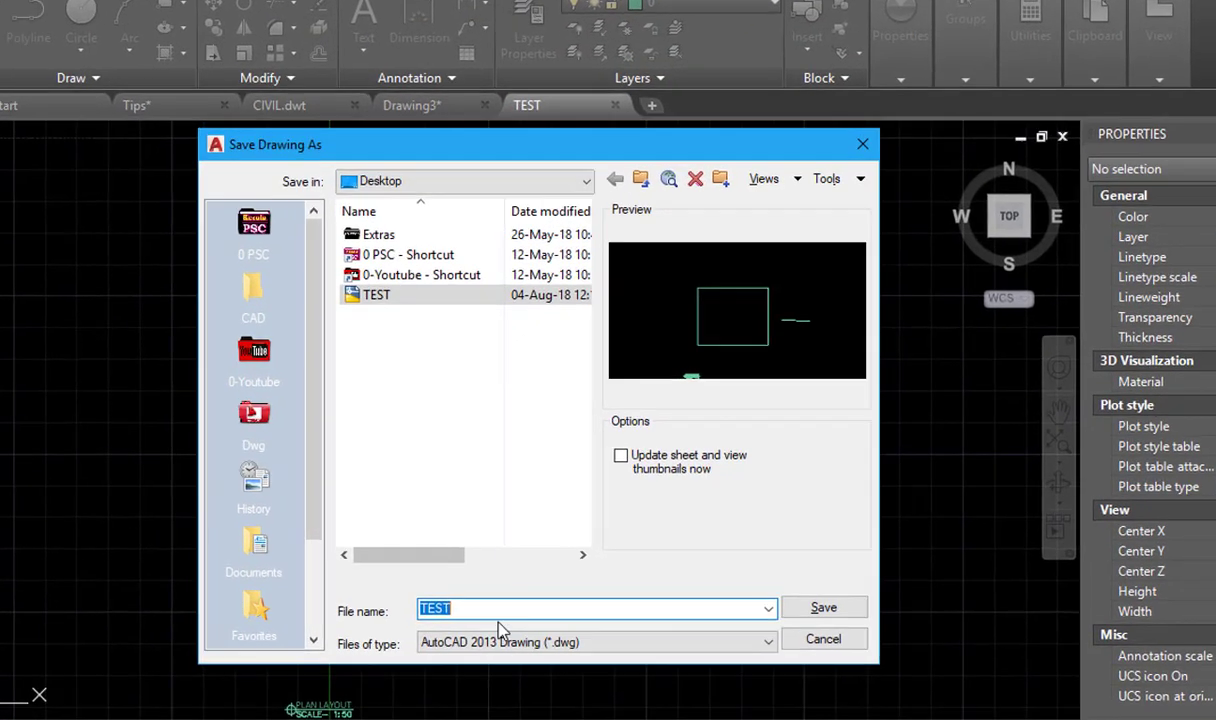
left_click(497, 624)
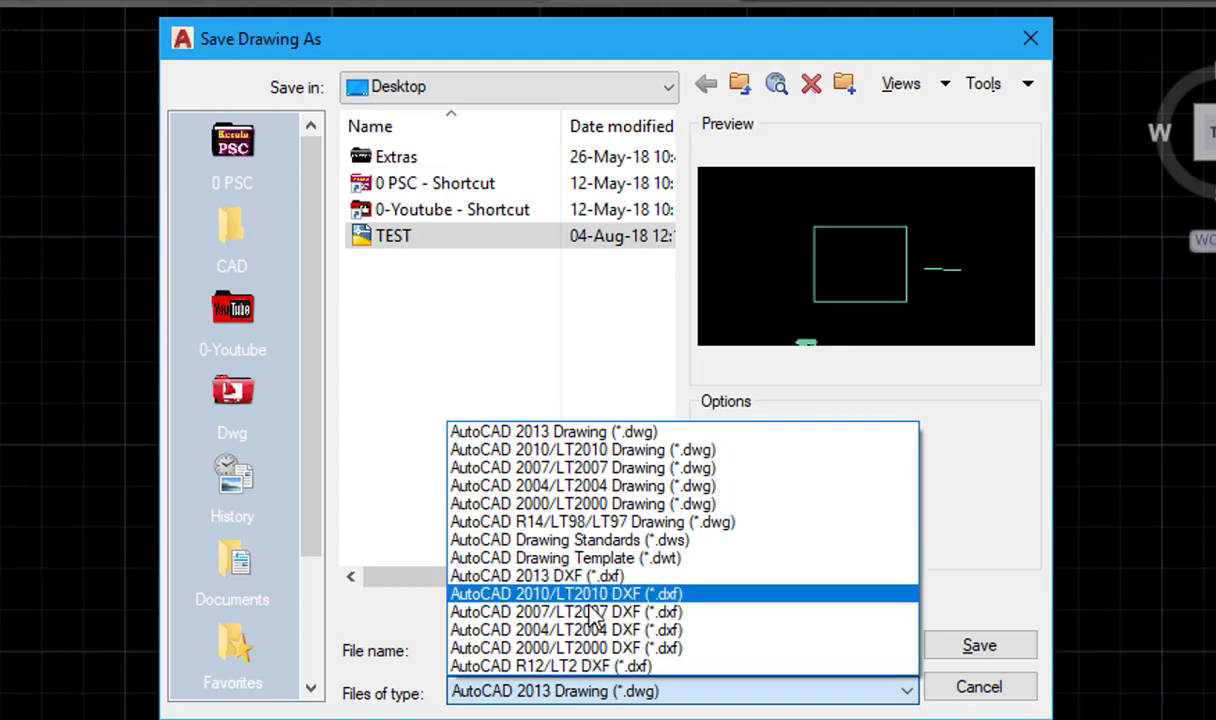
left_click(590, 468)
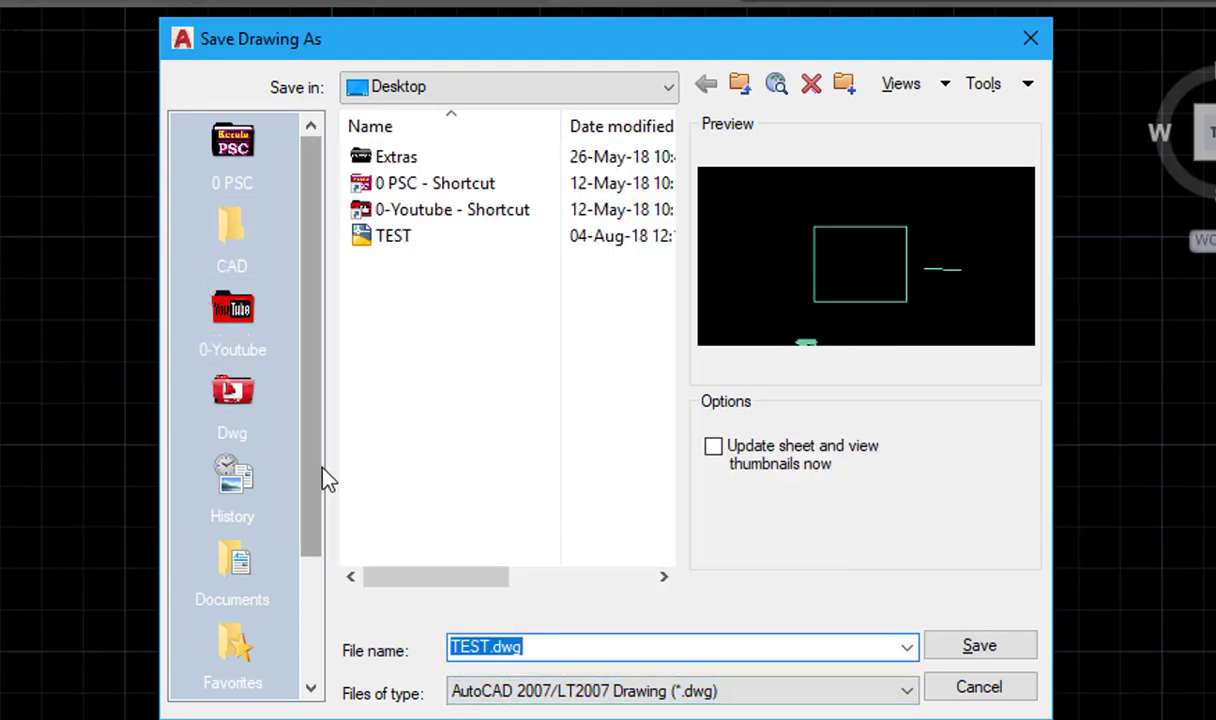
left_click_drag(308, 455, 305, 590)
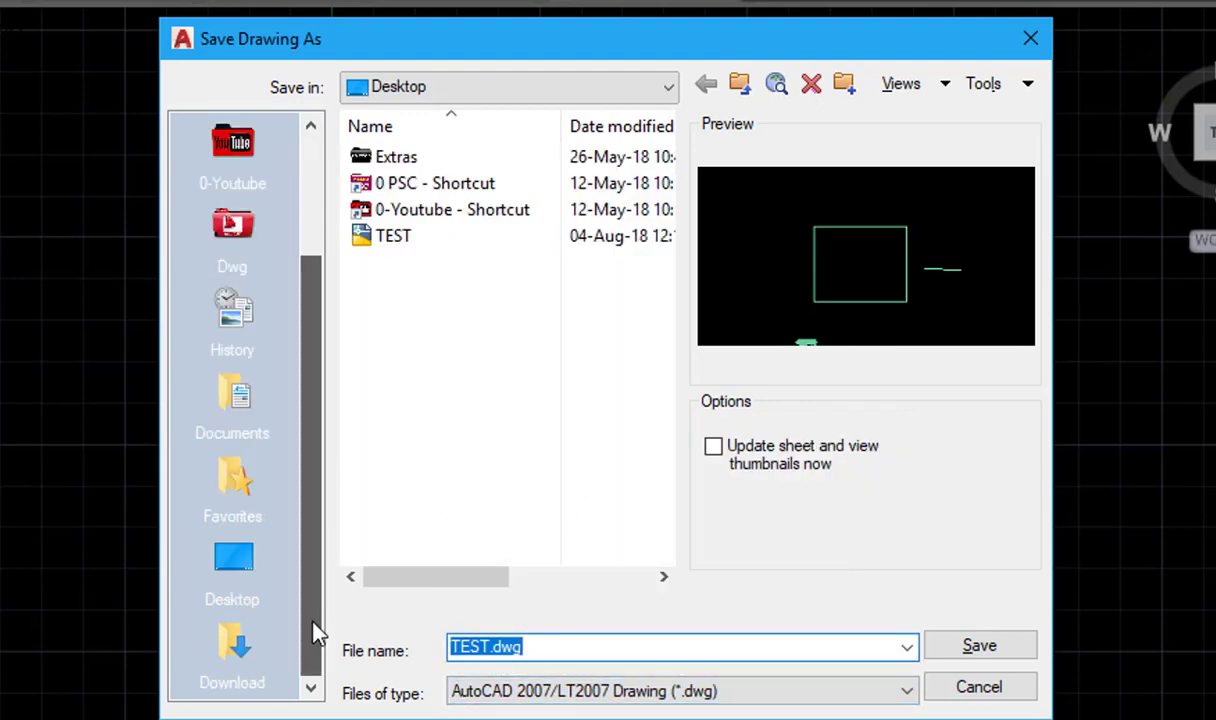
left_click(978, 697)
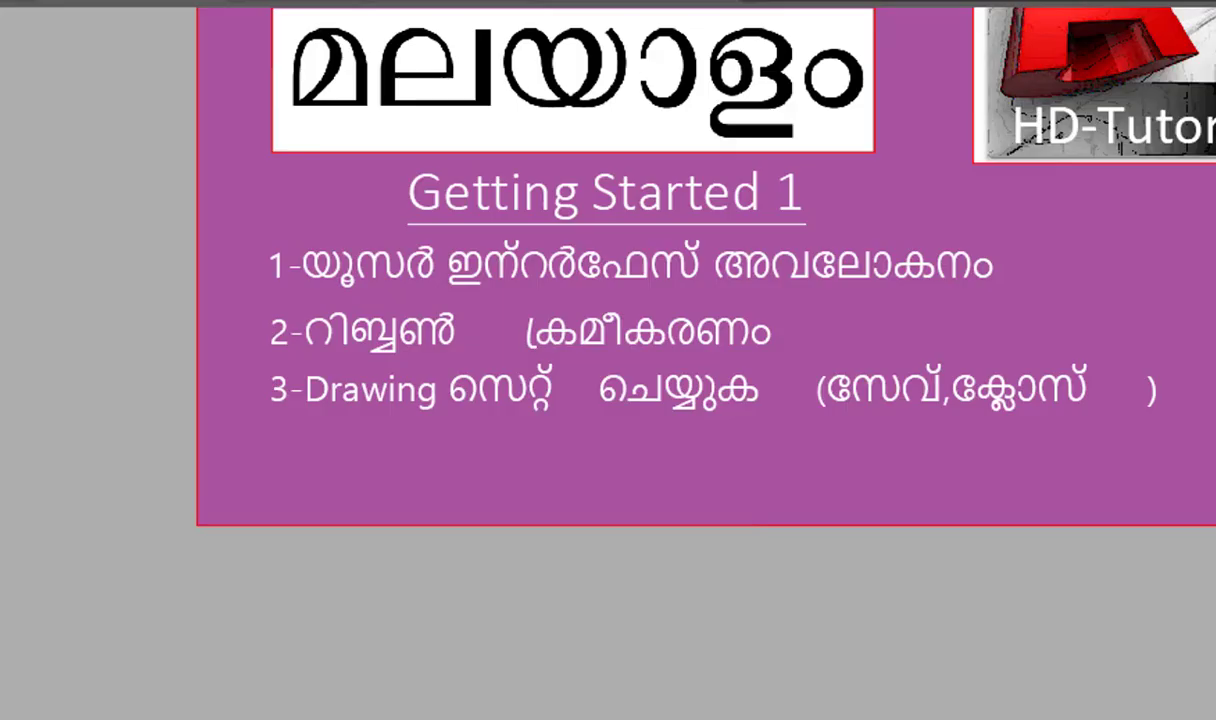
- Zoom and pan to the second lesson slide's bullet list of drawing topics
scroll(1070, 232, "up", 3)
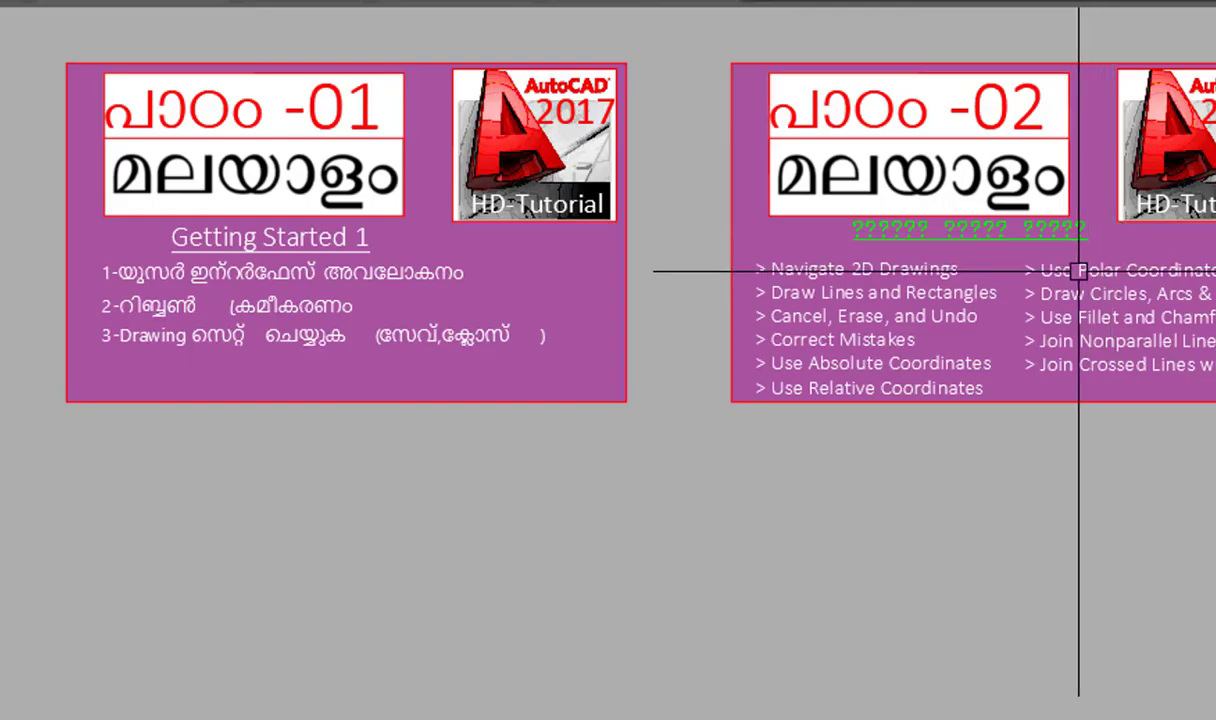
scroll(1080, 271, "up", 3)
middle_click_drag(1053, 299, 814, 399)
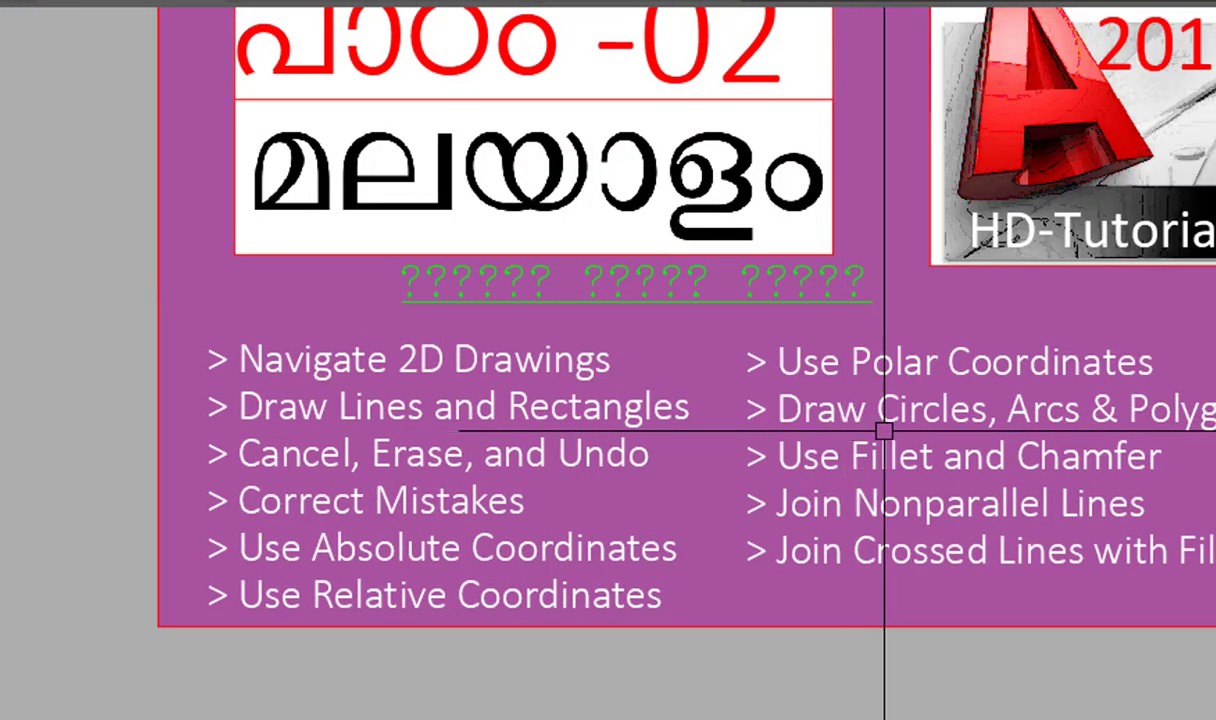
middle_click_drag(884, 432, 972, 421)
middle_click_drag(944, 467, 917, 502)
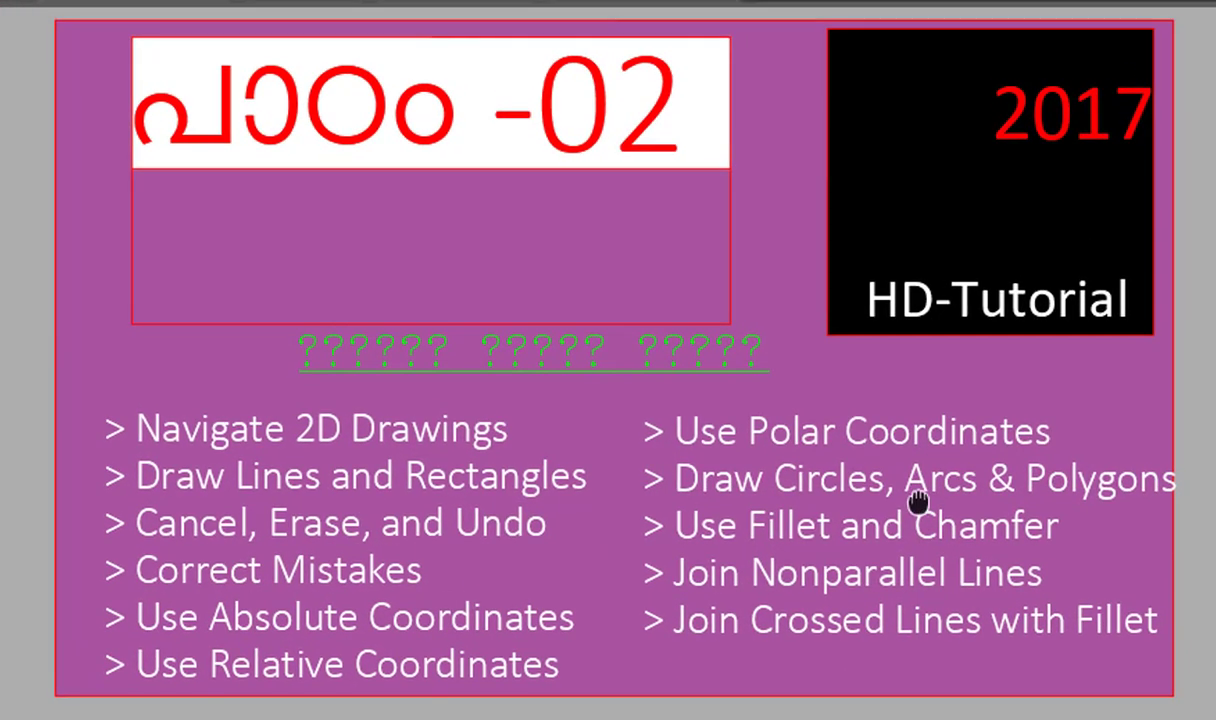